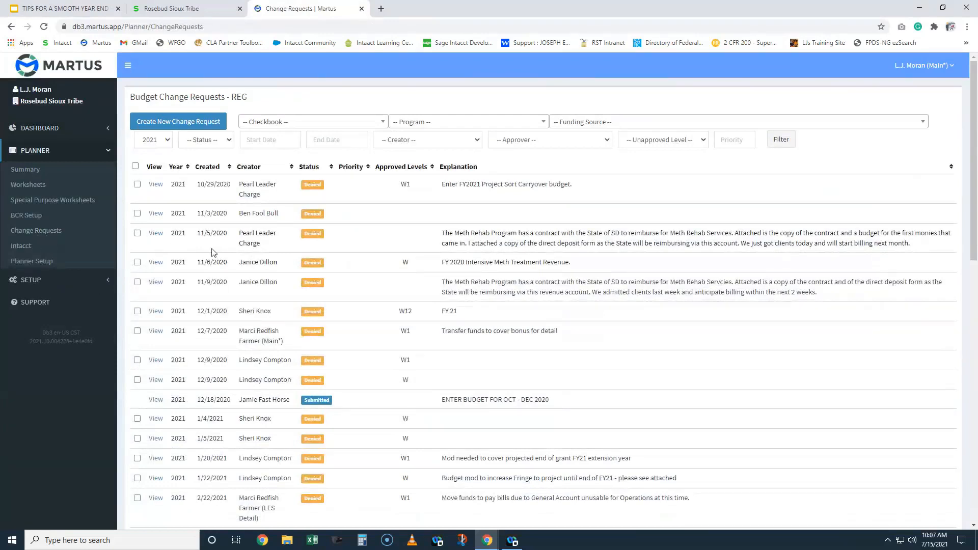
Step: Set the year filter for the budget change requests to 2022
click(156, 145)
click(155, 224)
click(163, 140)
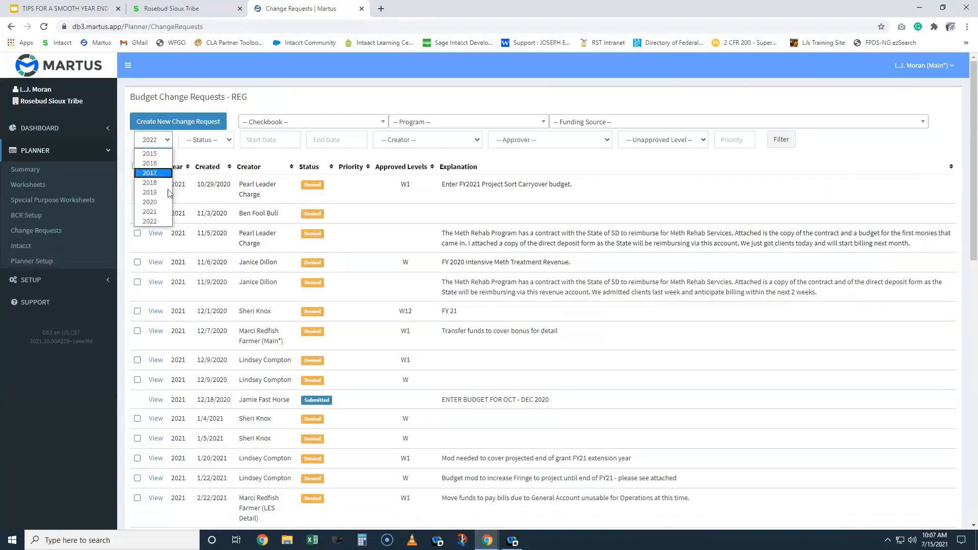
click(236, 154)
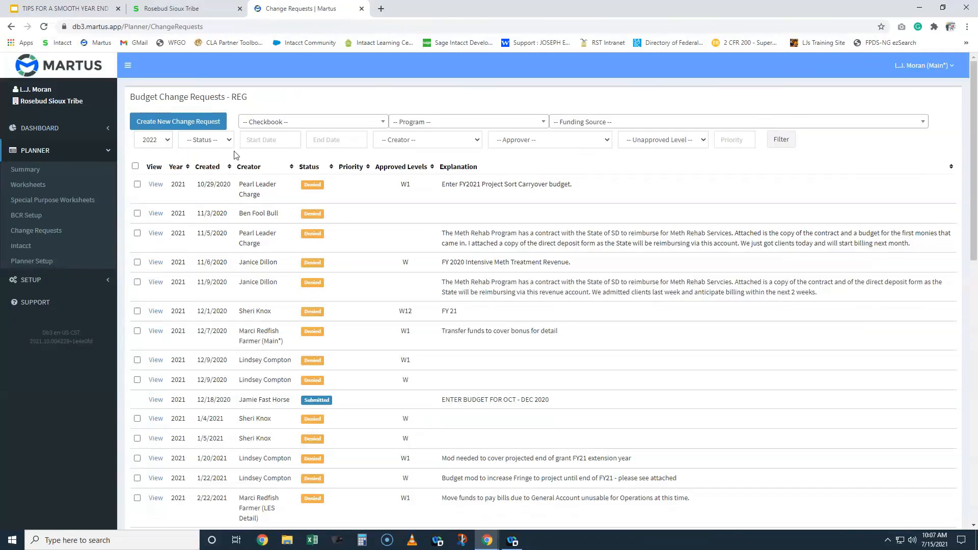
Step: Filter the budget change requests by fiscal year 2021
click(167, 141)
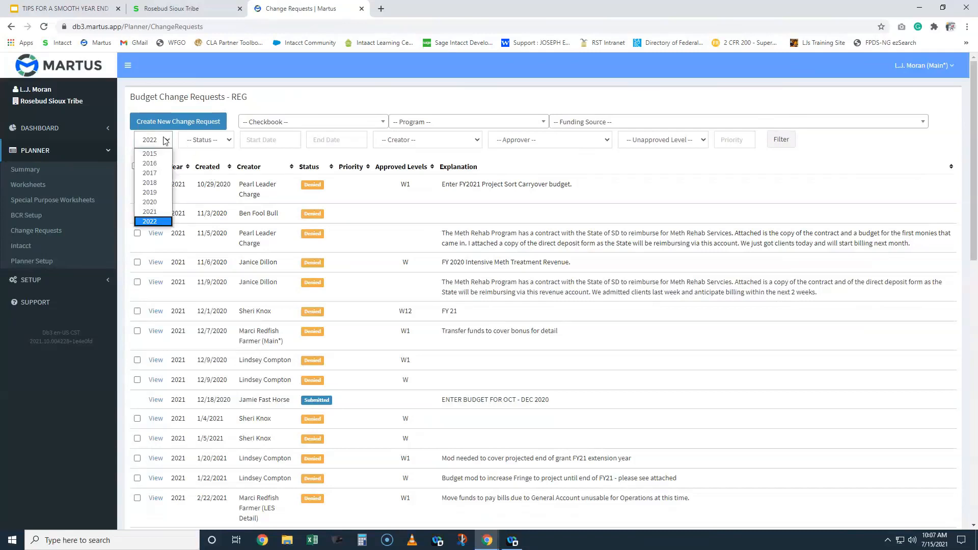
click(158, 213)
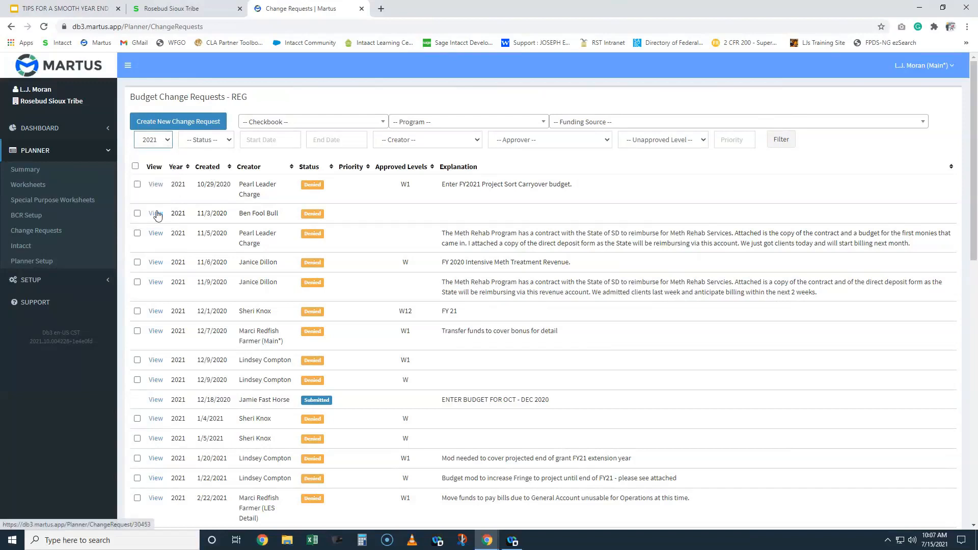
click(782, 142)
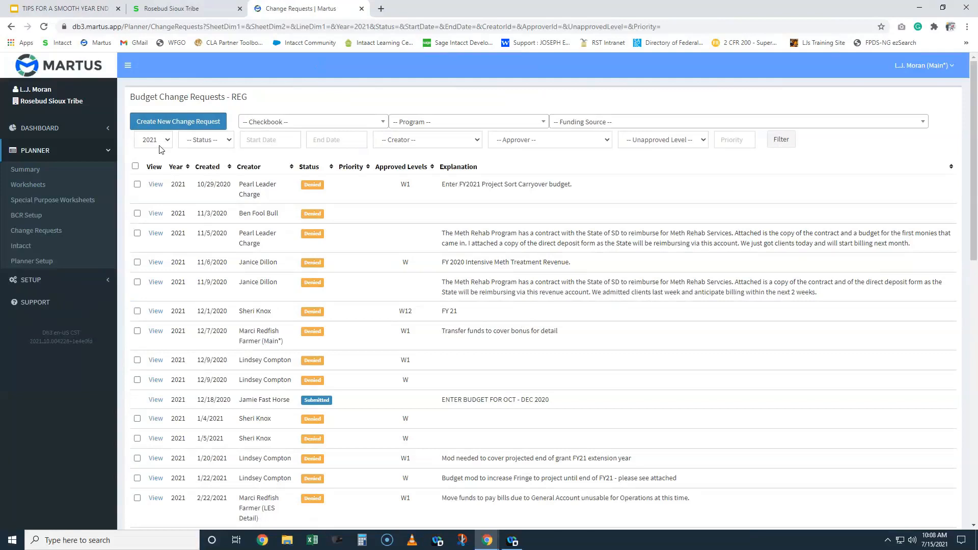
Step: Check the Change Requests slide and open the Reports Center in Sage Intacct
click(40, 9)
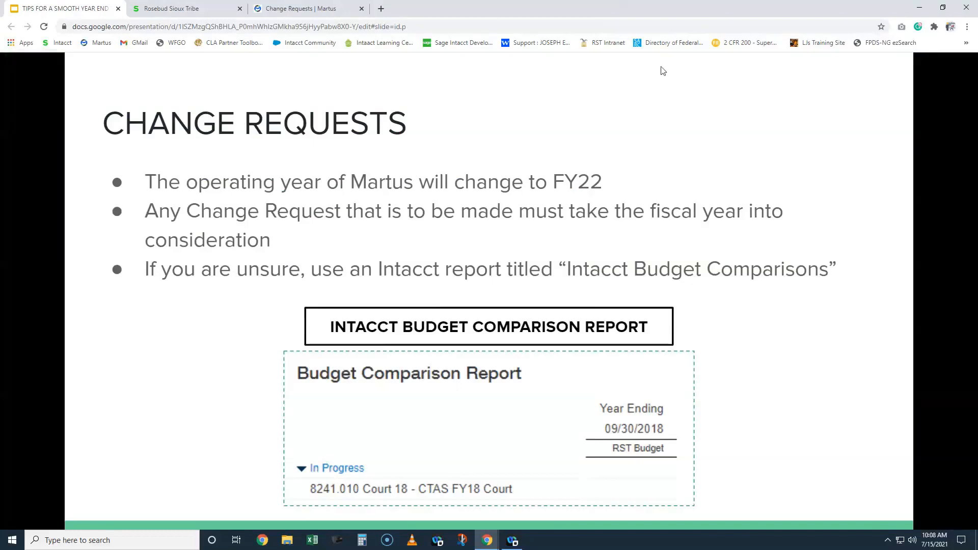
click(186, 8)
click(97, 90)
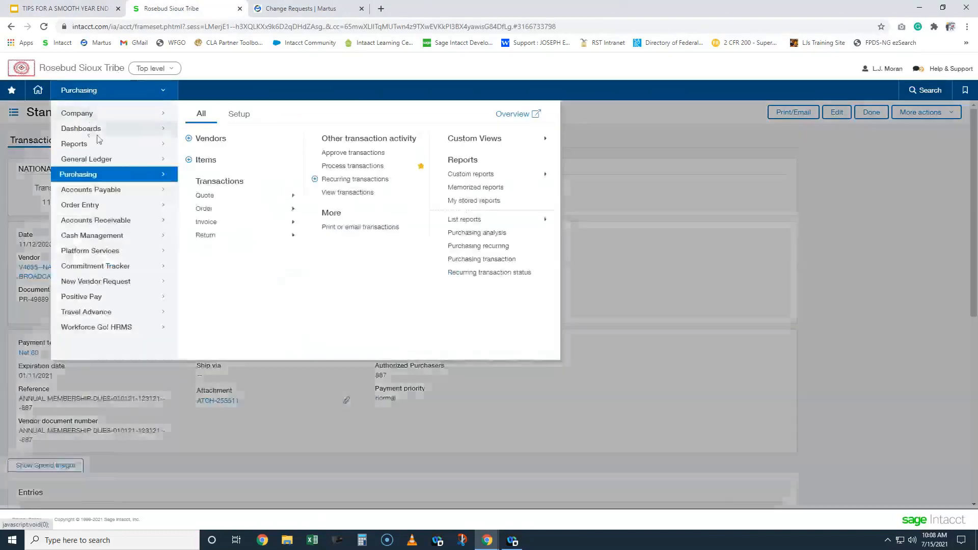
mouse_move(135, 143)
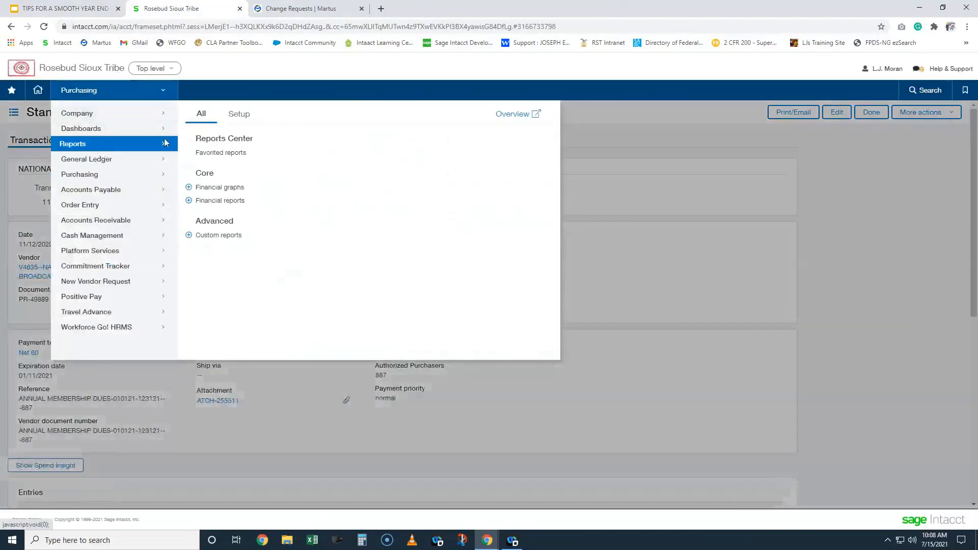
click(213, 140)
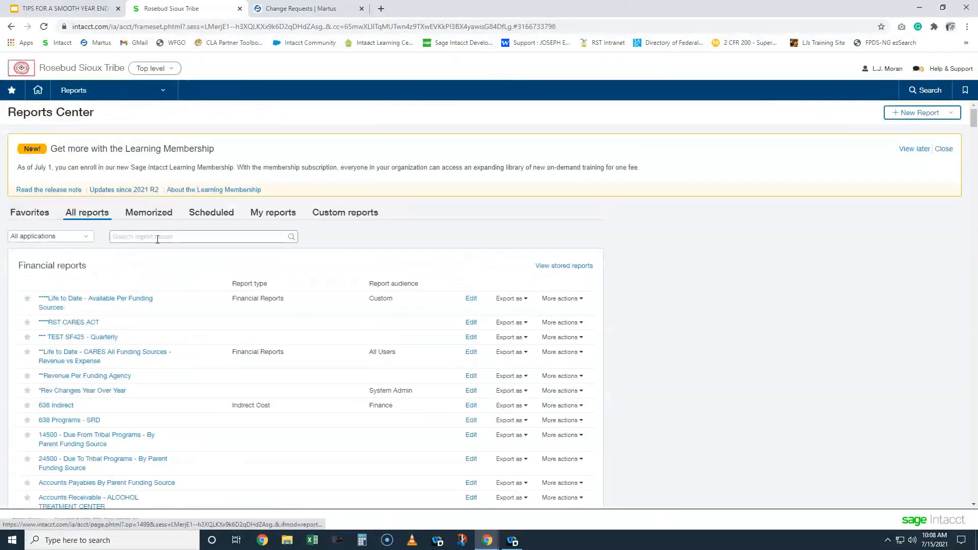
Step: Find the Intacct Budget Comparisons report and run it for 108--Commodity Foods, checkbook 65 and funding source 405.21 CFSP--FY21 CFSP as of 07/15/2021
click(167, 236)
text(intacct)
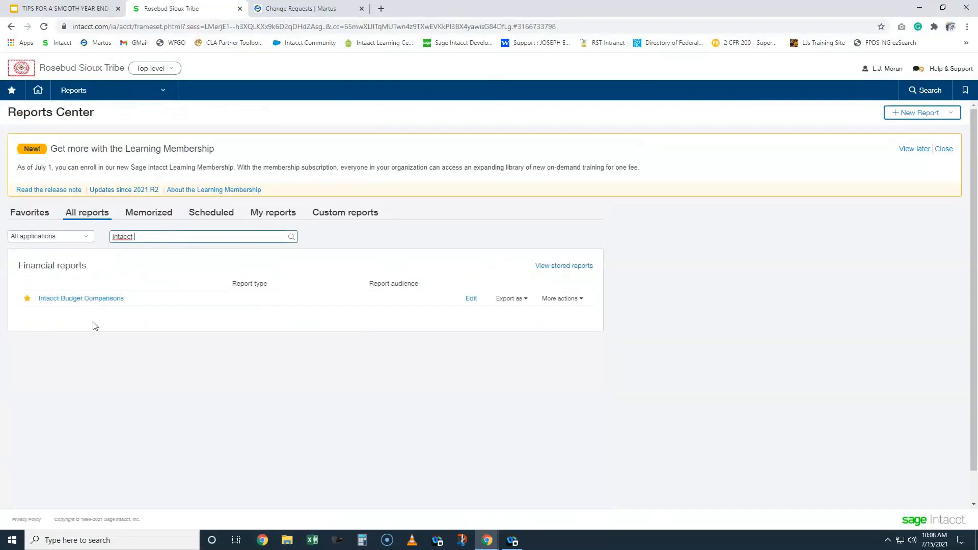
click(75, 301)
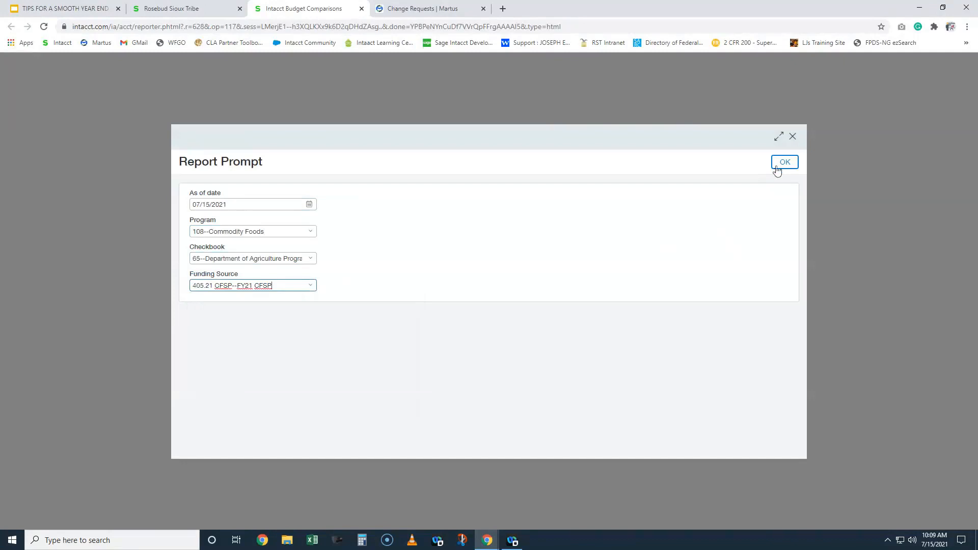
click(777, 169)
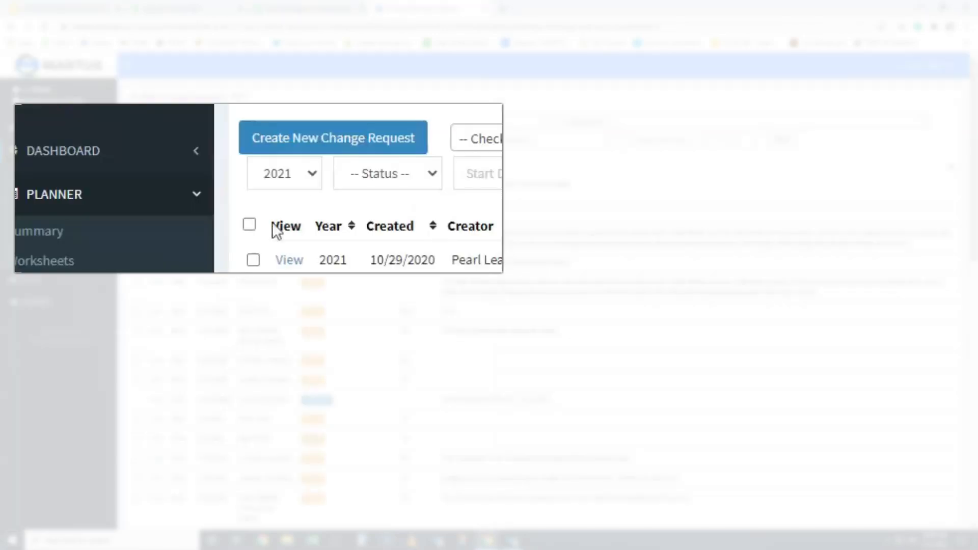
Step: In the Martus change requests, try 2022 as the year, set it back to 2021 and apply the filter
click(277, 173)
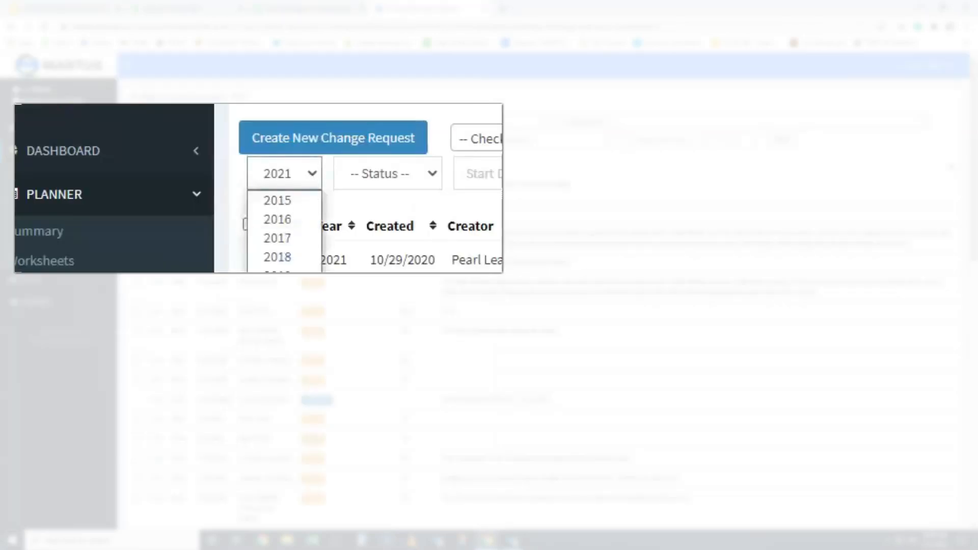
click(277, 331)
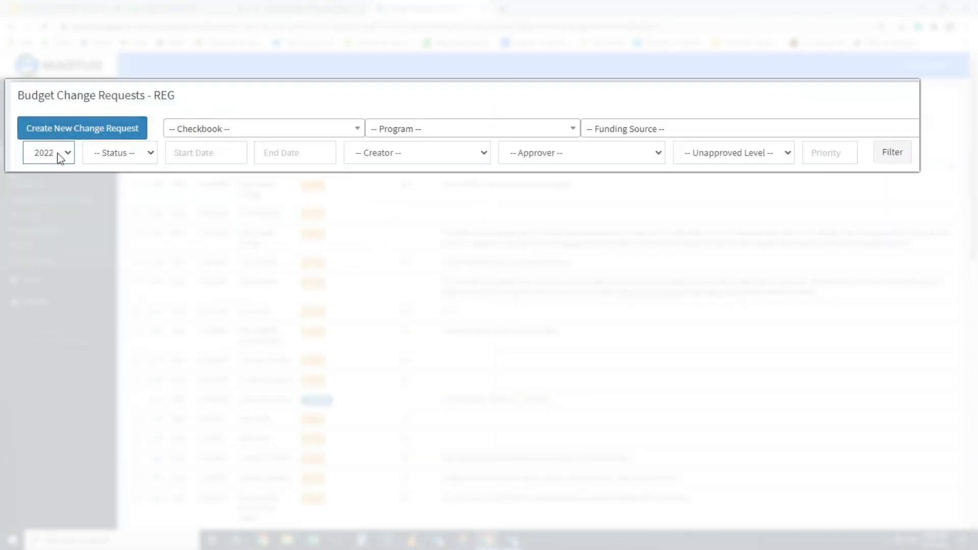
click(60, 162)
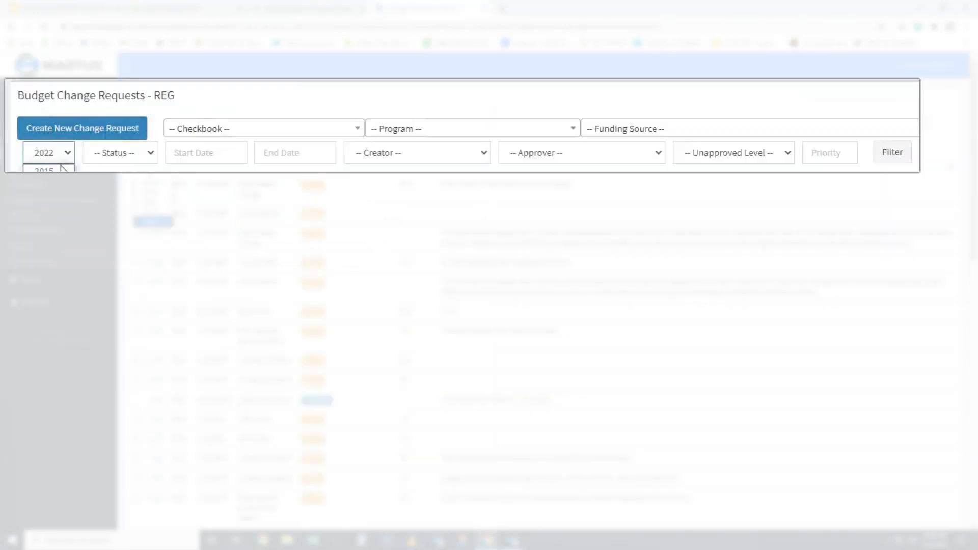
click(158, 211)
click(887, 156)
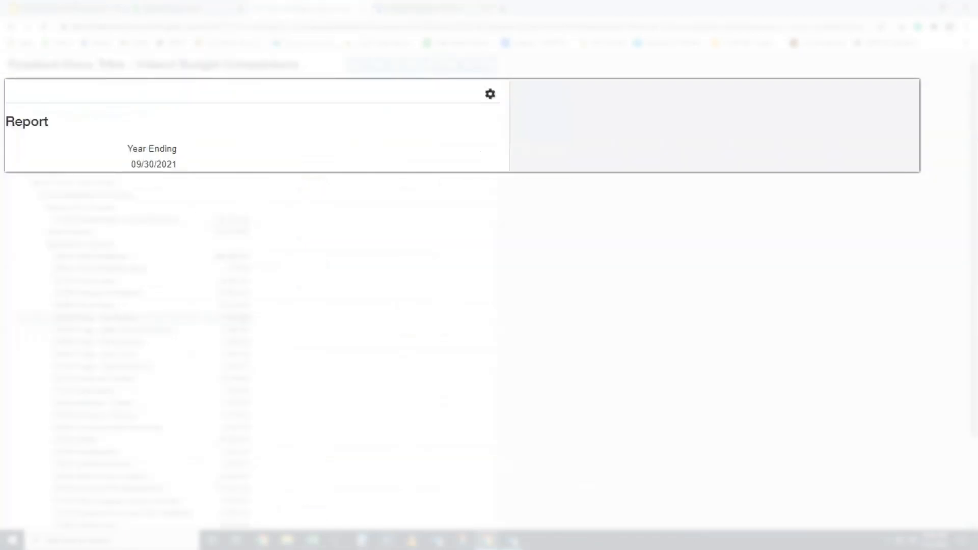
Step: Review the Budget Comparison Report and advance the presentation from the Change Requests table to the Carryover Funds slide
scroll(153, 321, down, 3)
scroll(153, 322, up, 3)
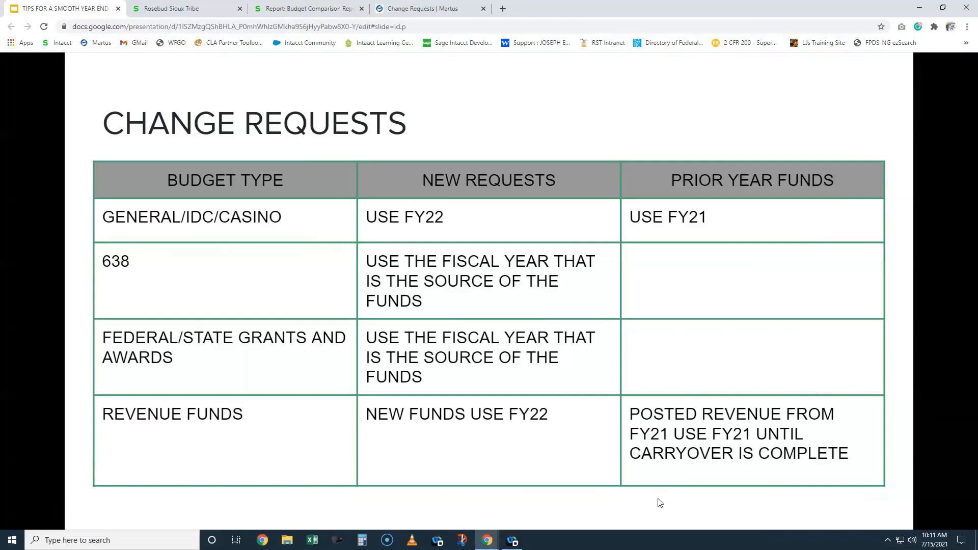
click(553, 104)
click(430, 235)
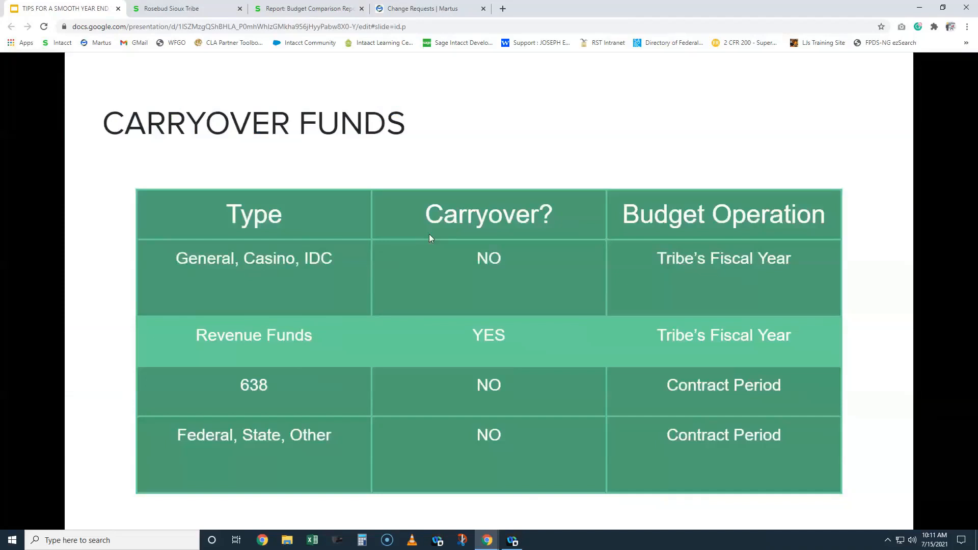
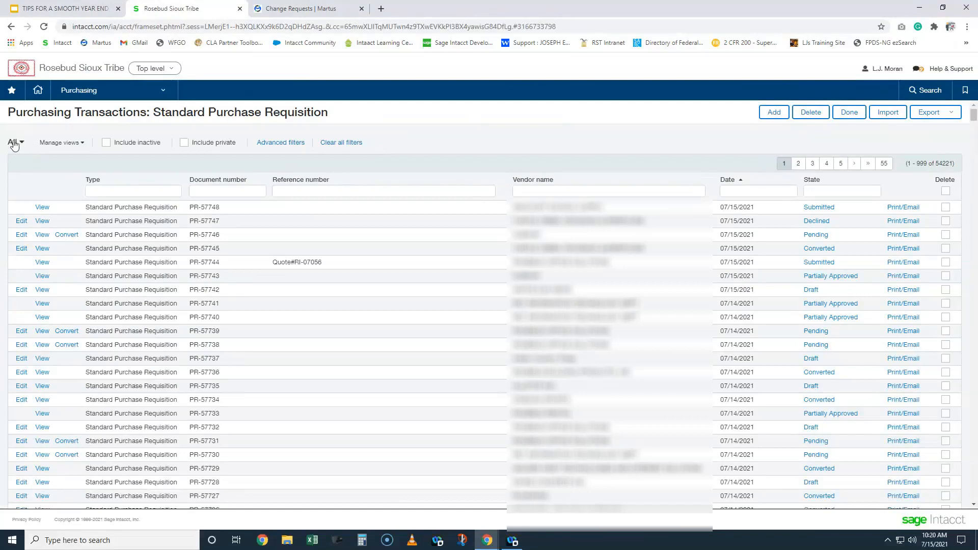
Step: Apply the For Video view to the standard purchase requisitions and check the slide on pending and in-progress requisitions
click(14, 145)
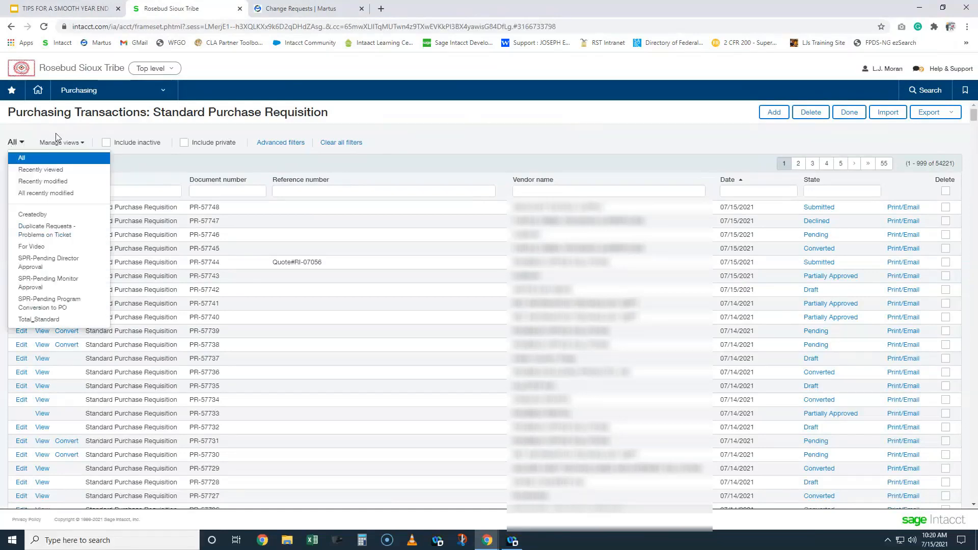
click(40, 247)
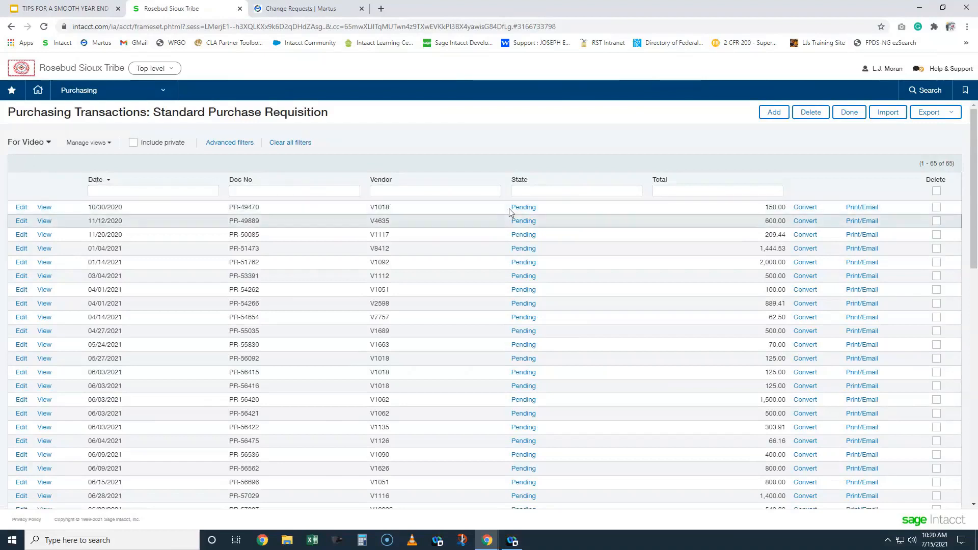
key(ctrl+Page_Up)
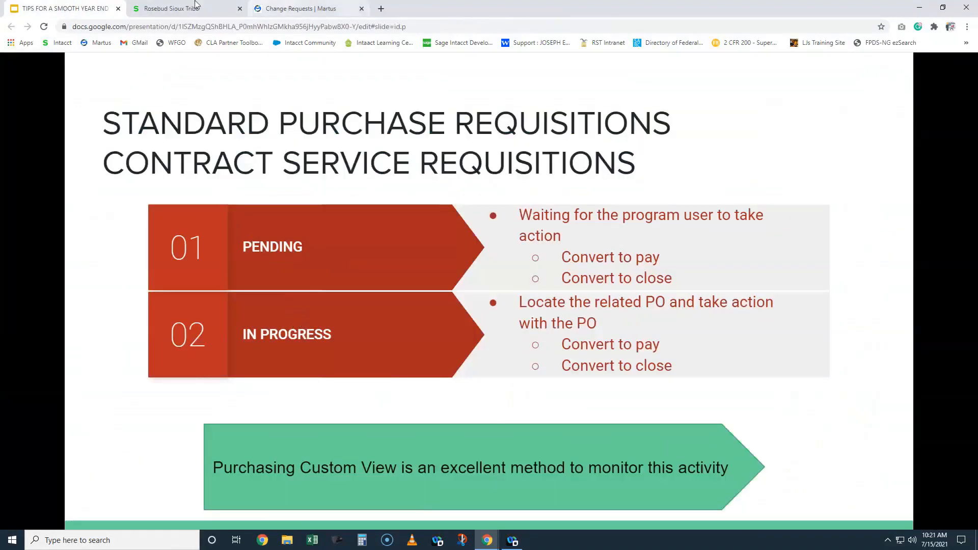
click(168, 10)
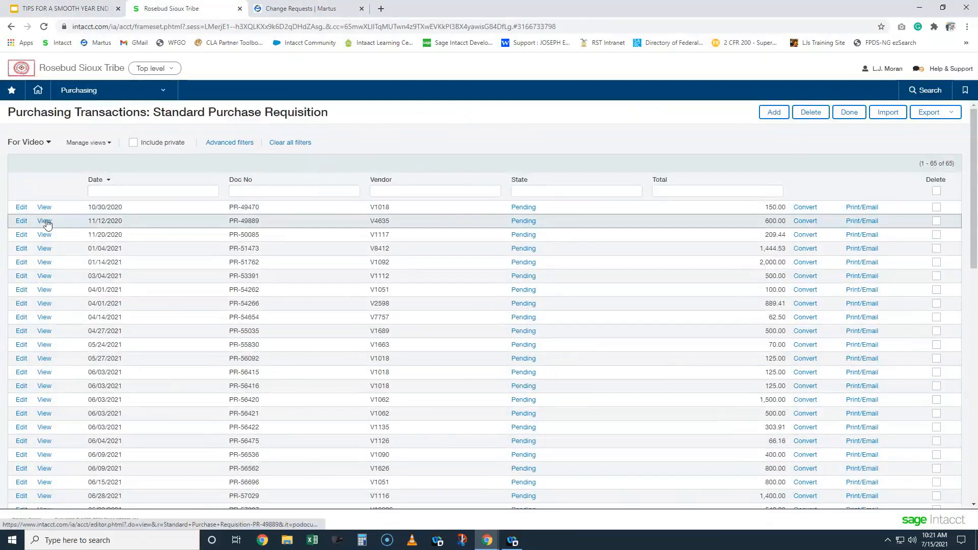
Step: Examine the document number, vendor, total and date of the 11/12/2020 requisition
drag(231, 222, 253, 219)
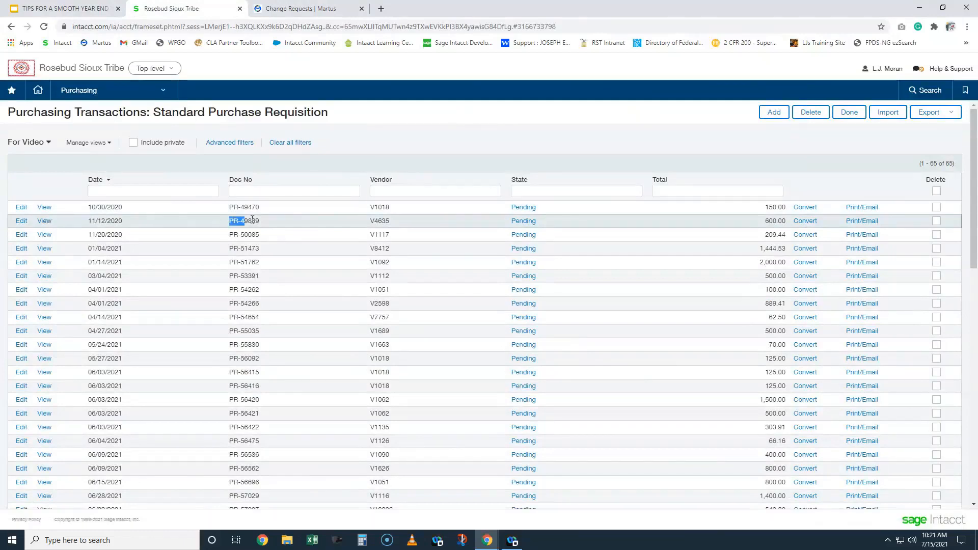
click(295, 227)
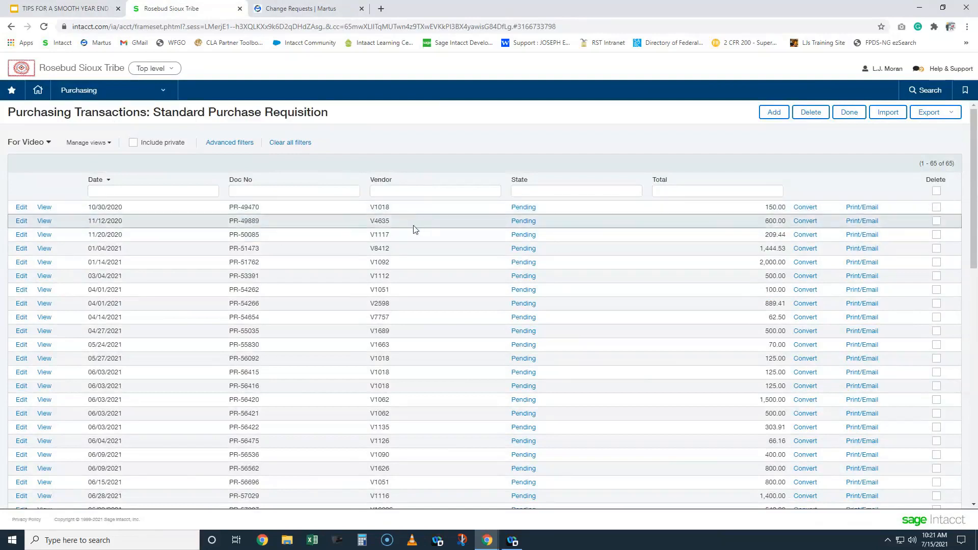
drag(370, 220, 397, 224)
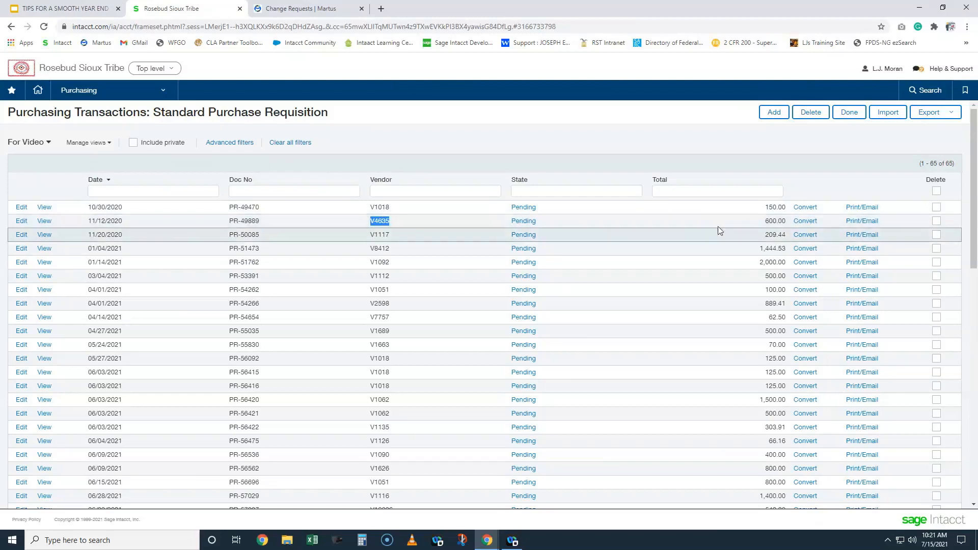
drag(764, 221, 780, 221)
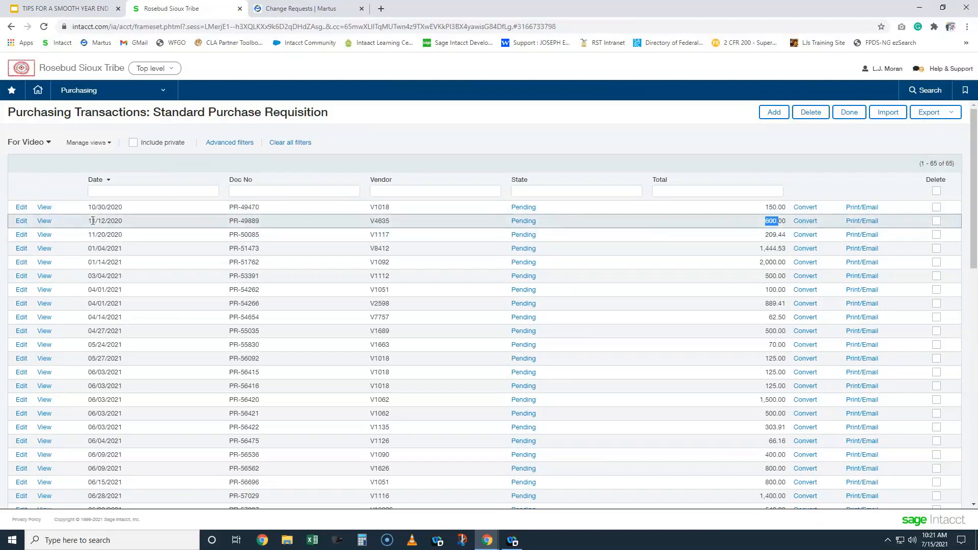
drag(87, 221, 122, 217)
Step: Filter the For Video requisition list by the state "pending"
click(46, 142)
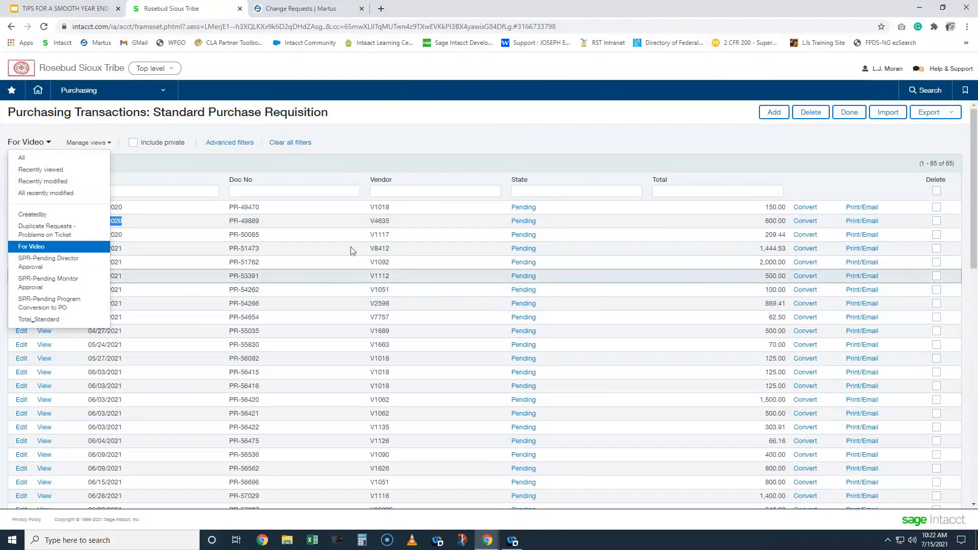
click(544, 191)
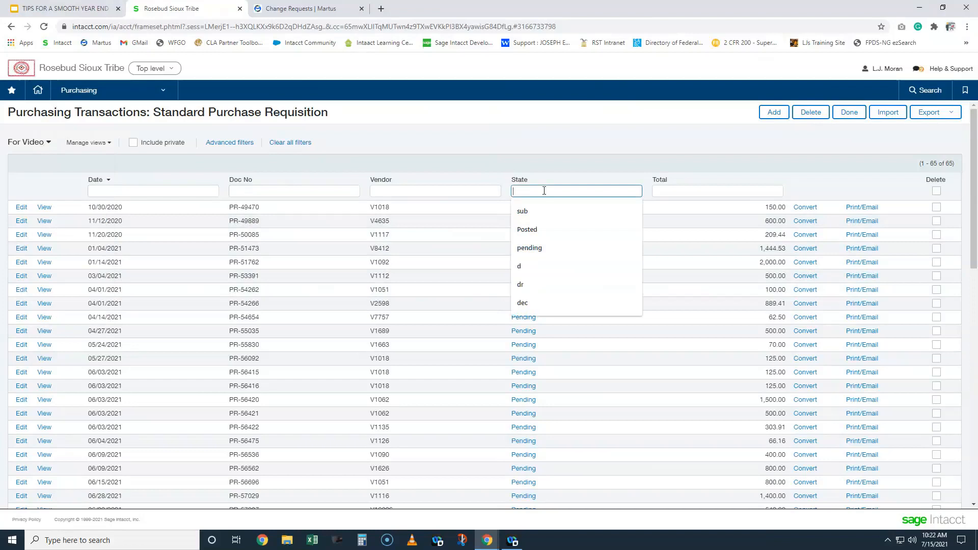
text(pending)
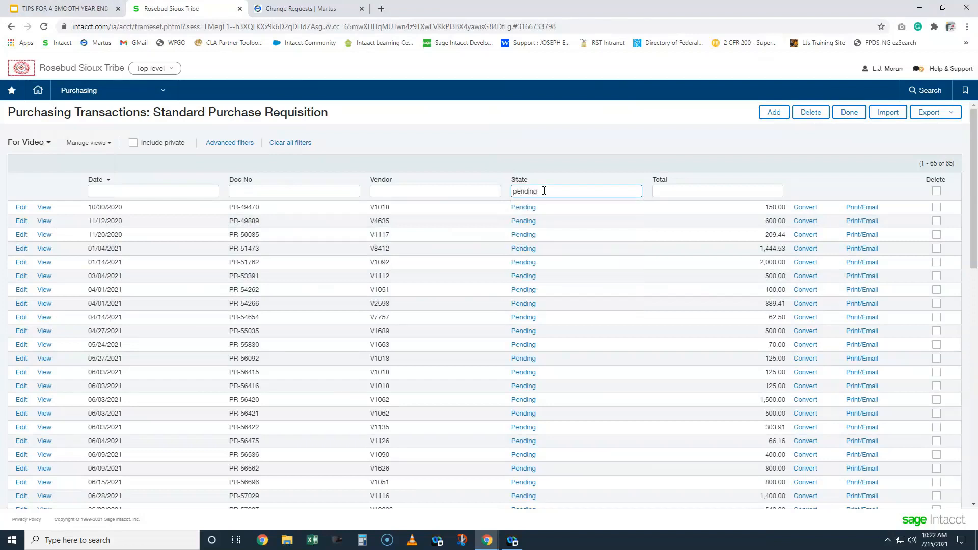
key(Return)
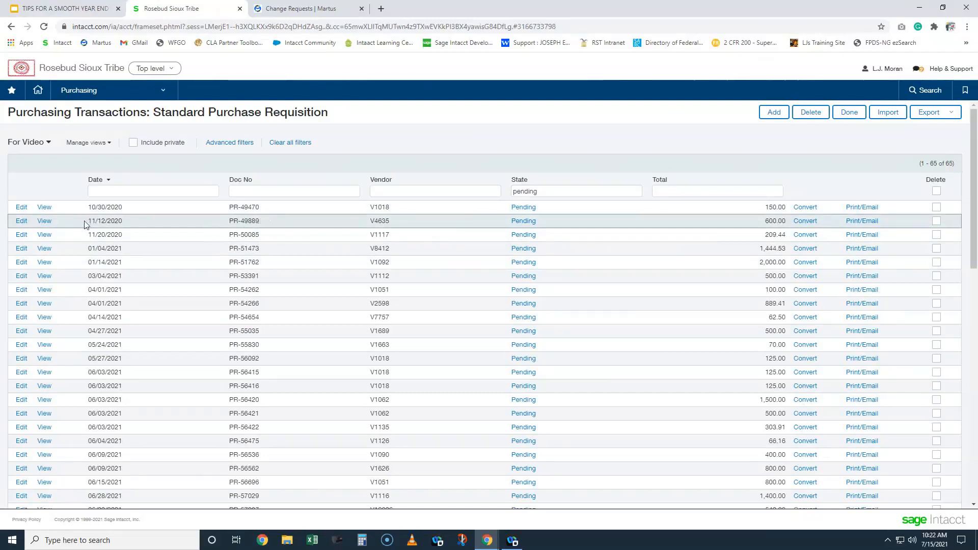
Step: Examine the date, available conversion types and total amount of the pending 11/12/2020 requisition
drag(92, 222, 143, 228)
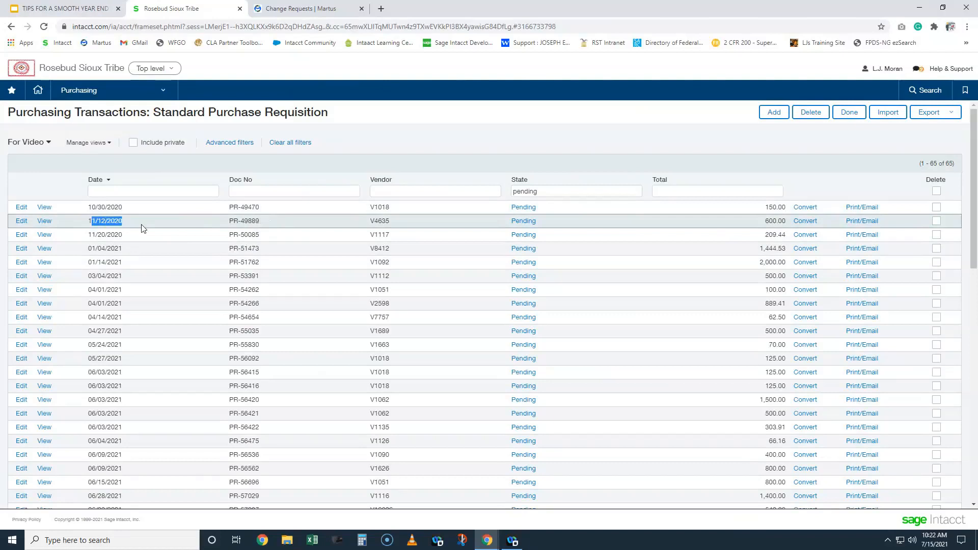
click(143, 228)
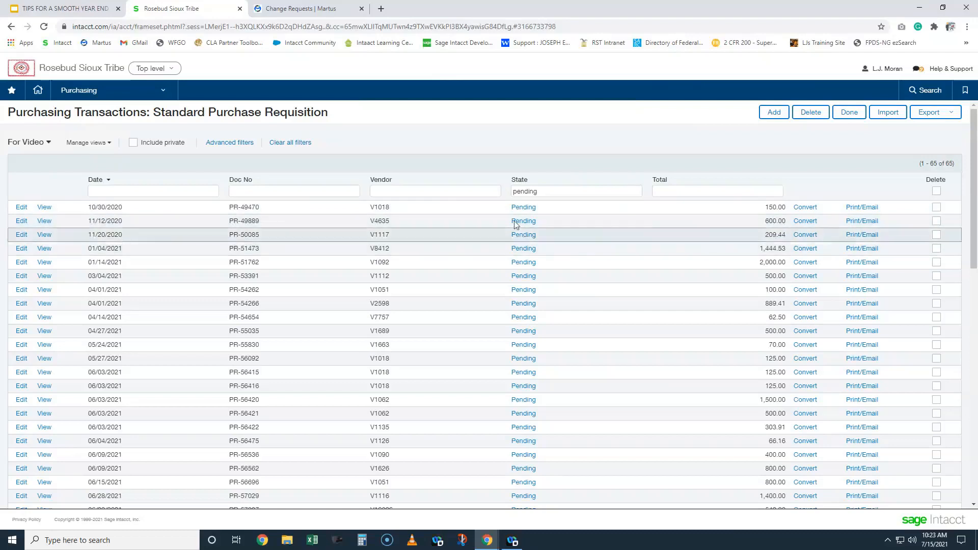
click(805, 223)
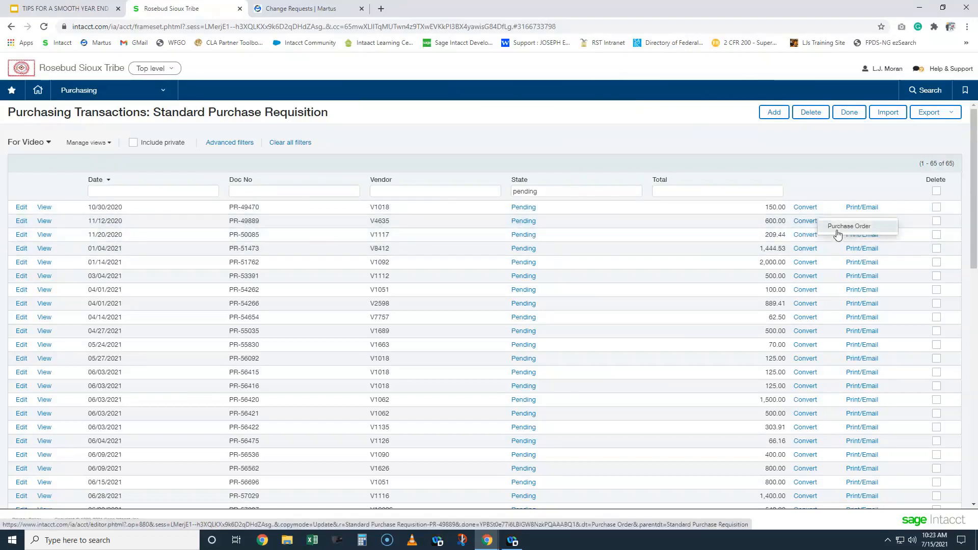
double_click(768, 221)
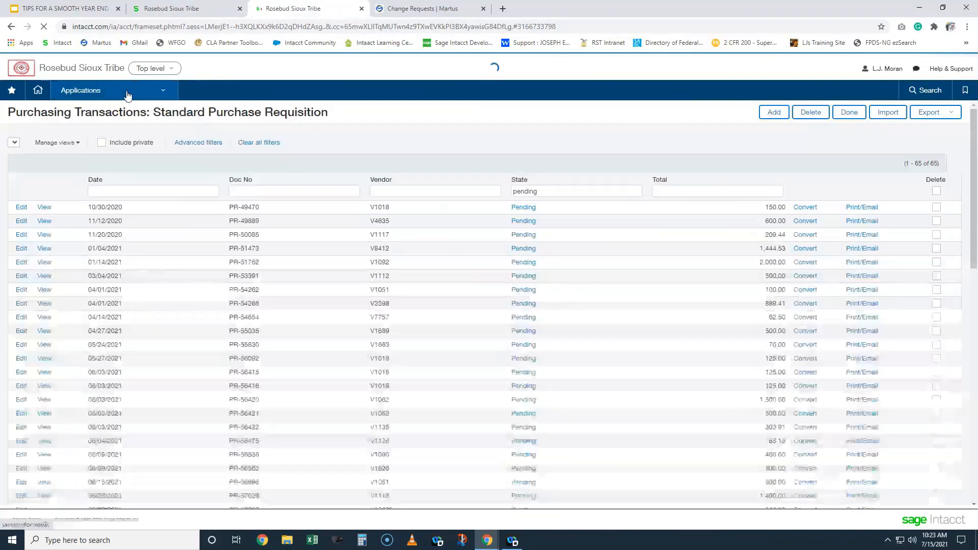
Step: Open the Reports Center in the second session and examine the entry dimensions of the pending 11/12/2020 requisition
click(126, 96)
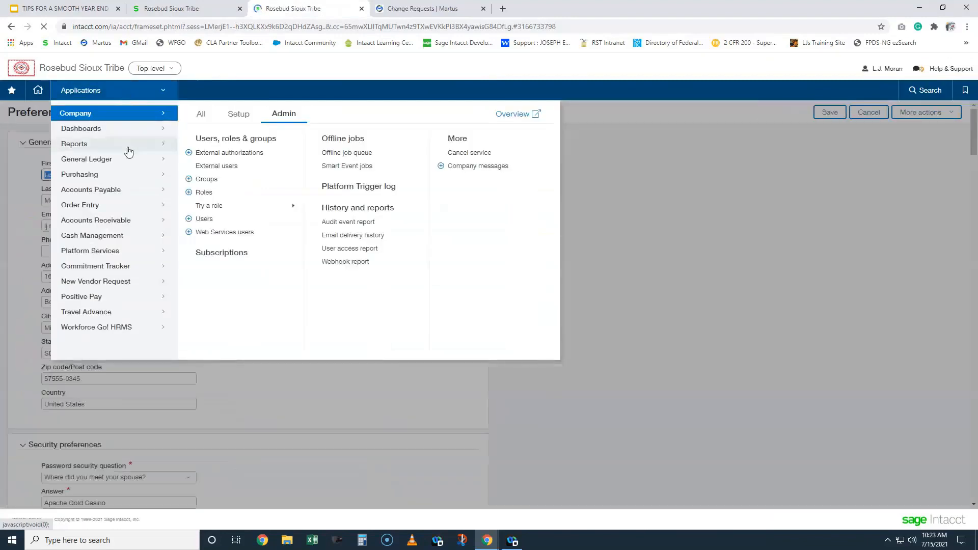
mouse_move(127, 145)
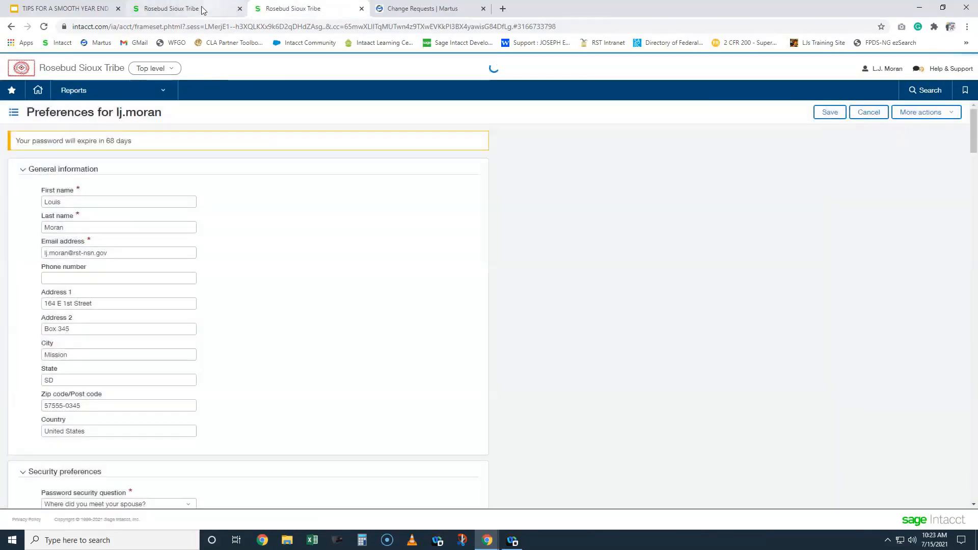
click(173, 9)
click(44, 222)
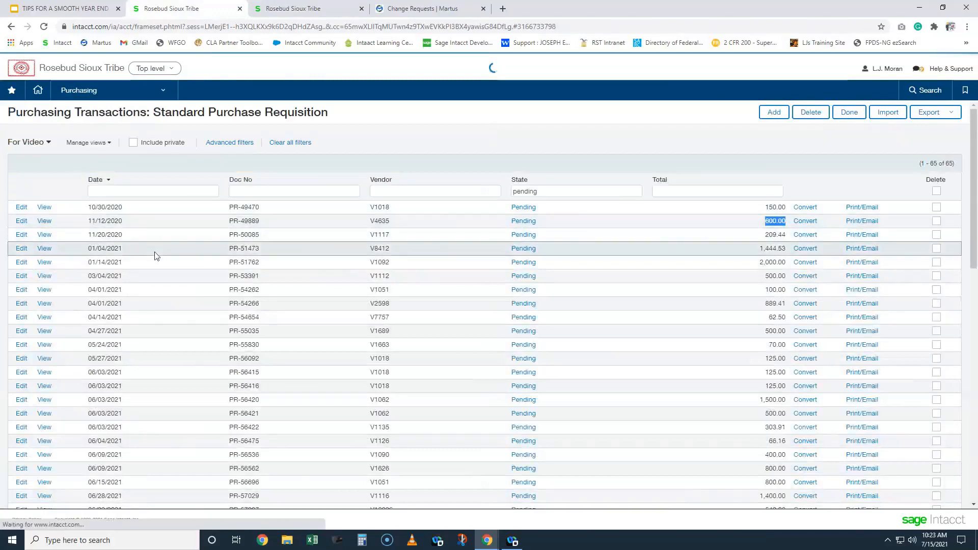
scroll(173, 300, down, 4)
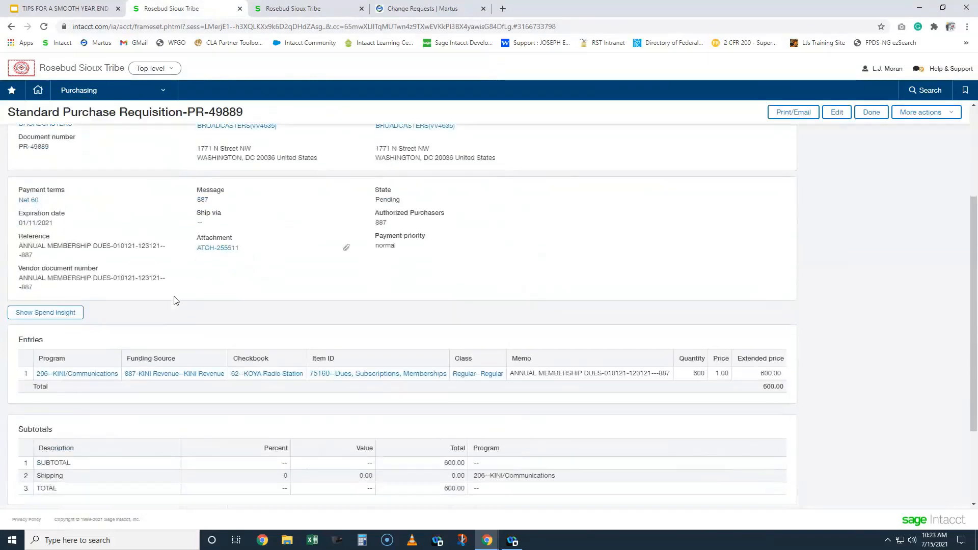
Step: Search all reports for "fiscal" and open the Fiscal Year - Expenses - One Funding Source View report
click(308, 8)
click(152, 238)
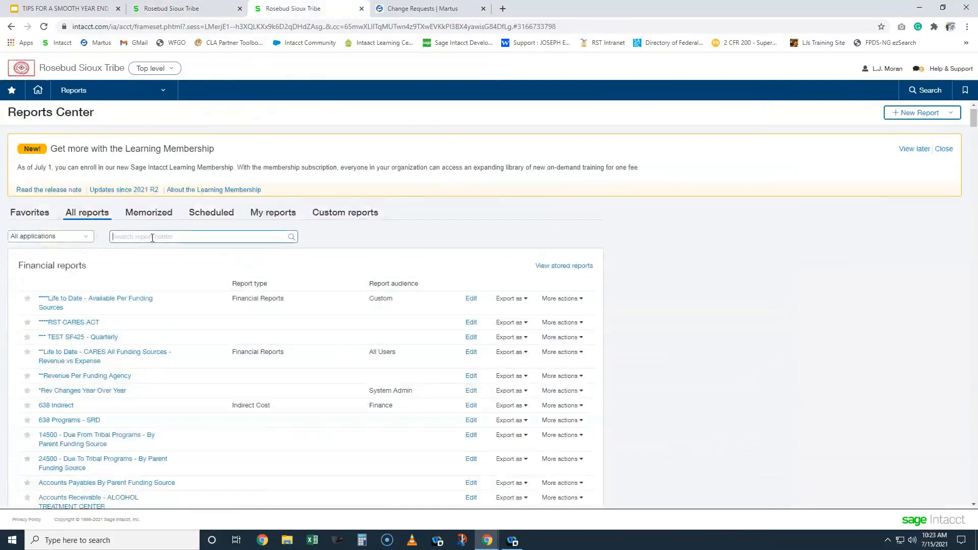
text(fiscal)
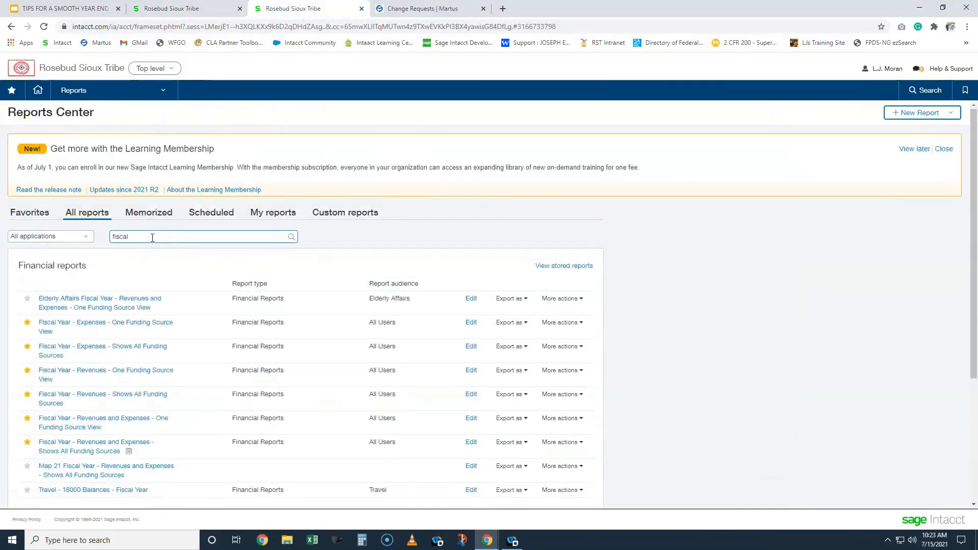
click(104, 327)
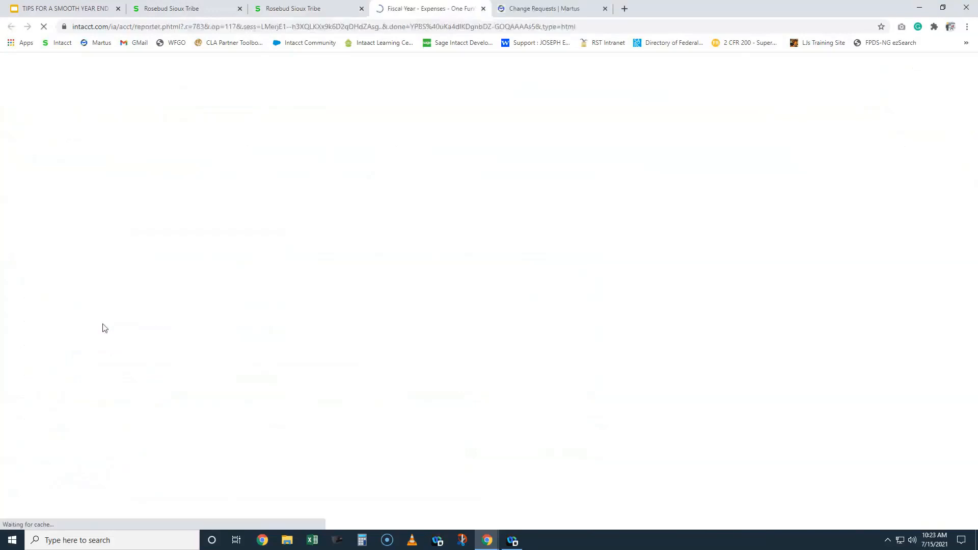
Step: Run the expense report for program 206--KINI/Communications, checkbook 62--KOYA Radio Station and funding source 887-KINI Revenue
click(221, 232)
text(206)
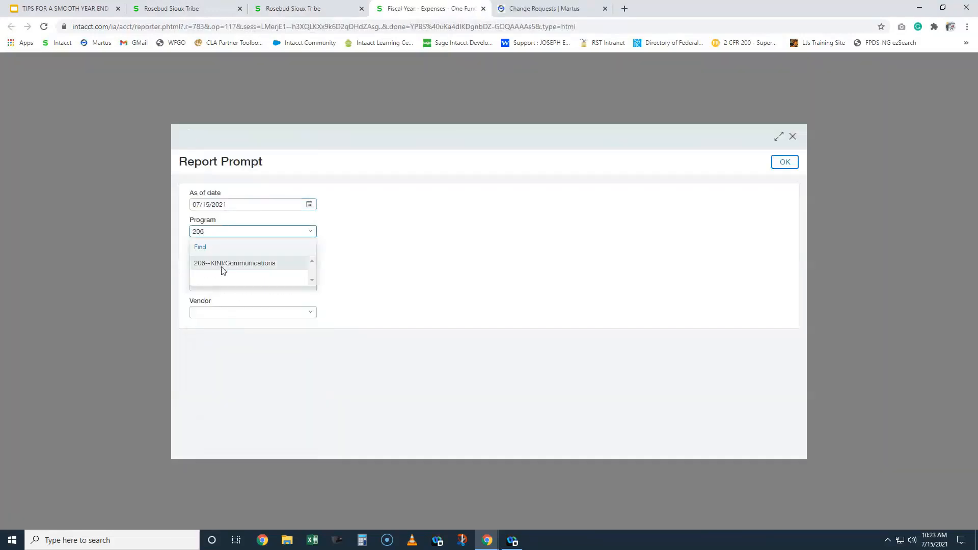
click(222, 263)
key(Tab)
text(82)
click(216, 290)
key(Tab)
text(887)
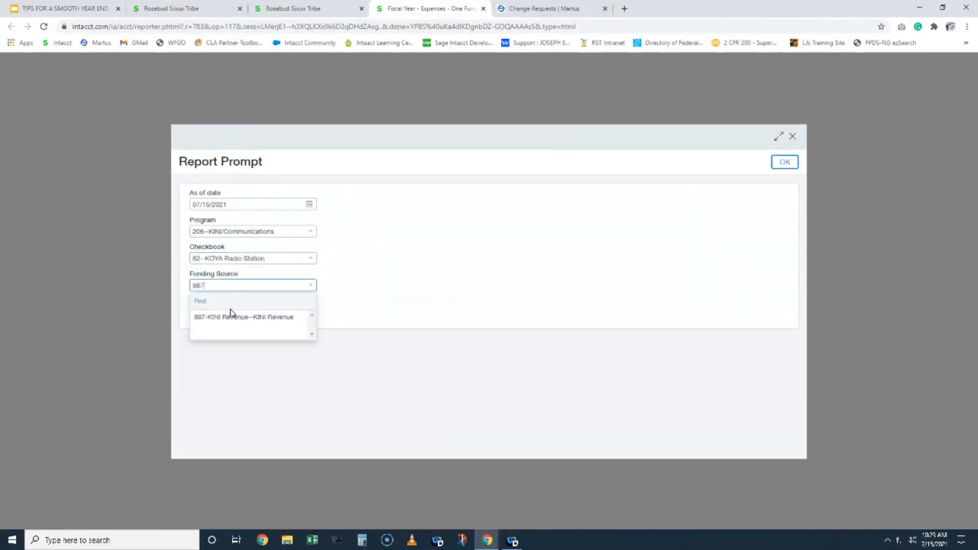
click(243, 317)
click(785, 163)
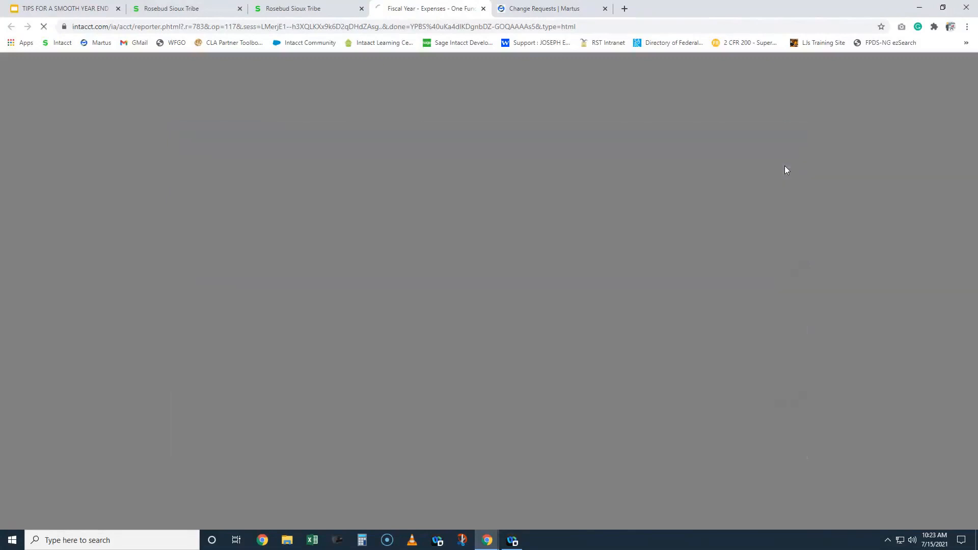
Step: Compare the requisition's Dues, Subscriptions, Memberships item with the matching account line in the Fiscal Year Expenses report
click(195, 10)
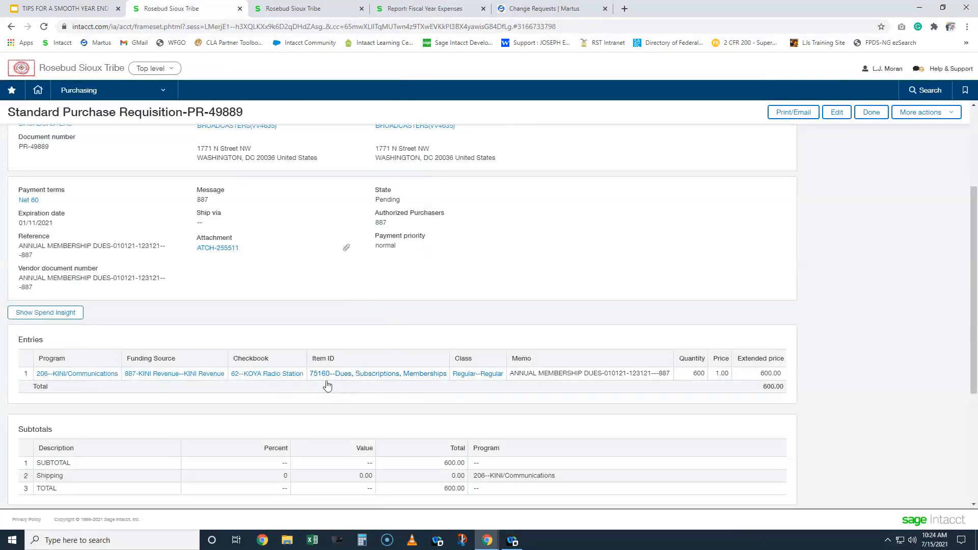
click(420, 8)
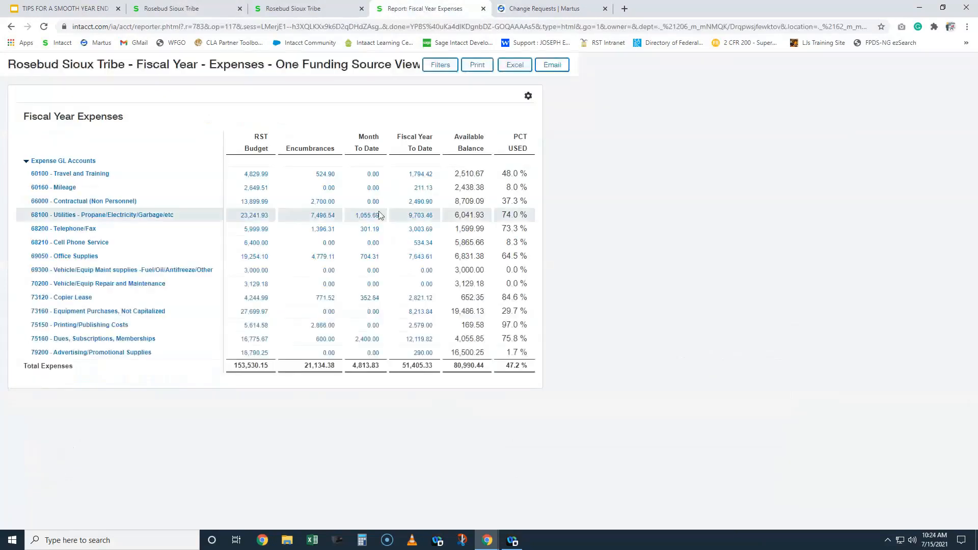
click(527, 96)
click(512, 125)
scroll(465, 291, down, 3)
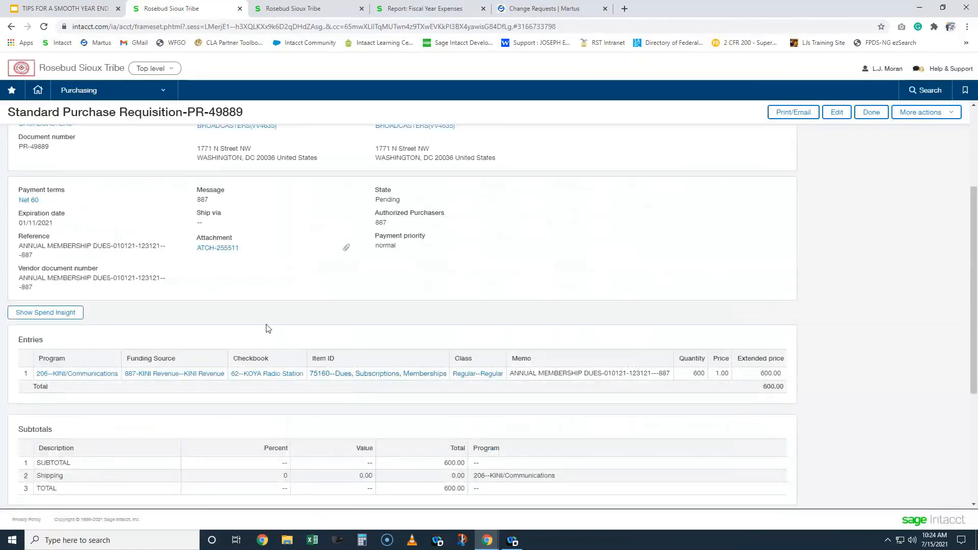
Step: Check the vendor on the 11/12/2020 requisition, then close its vendor record
scroll(350, 317, up, 3)
drag(84, 279, 28, 261)
click(116, 279)
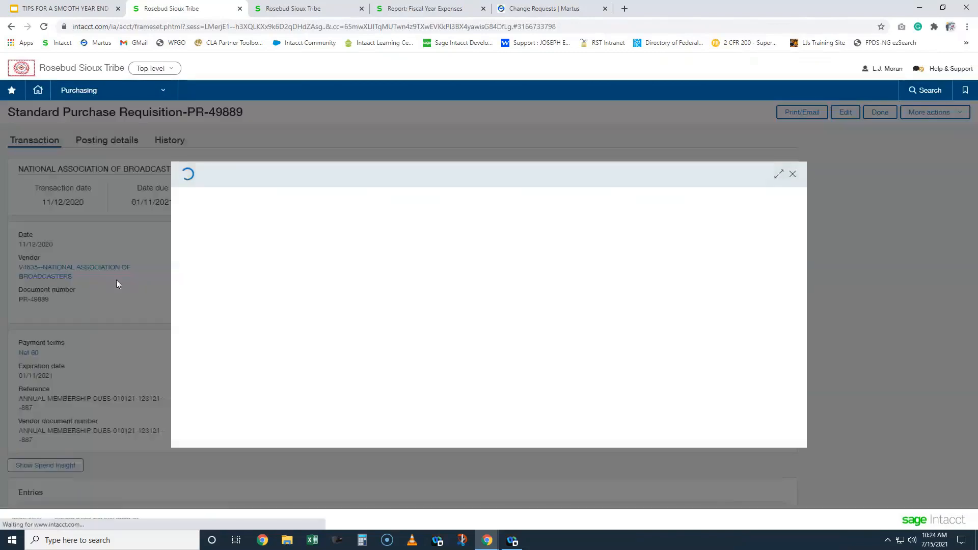
click(792, 176)
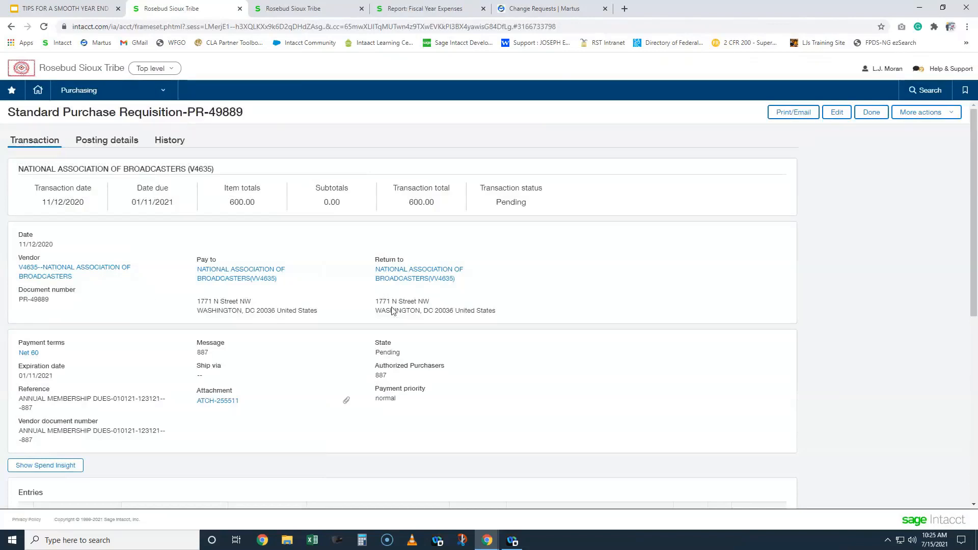
Step: Search the Reports Center for "purchasing tra" and open the Purchasing Transaction Detail report
click(326, 9)
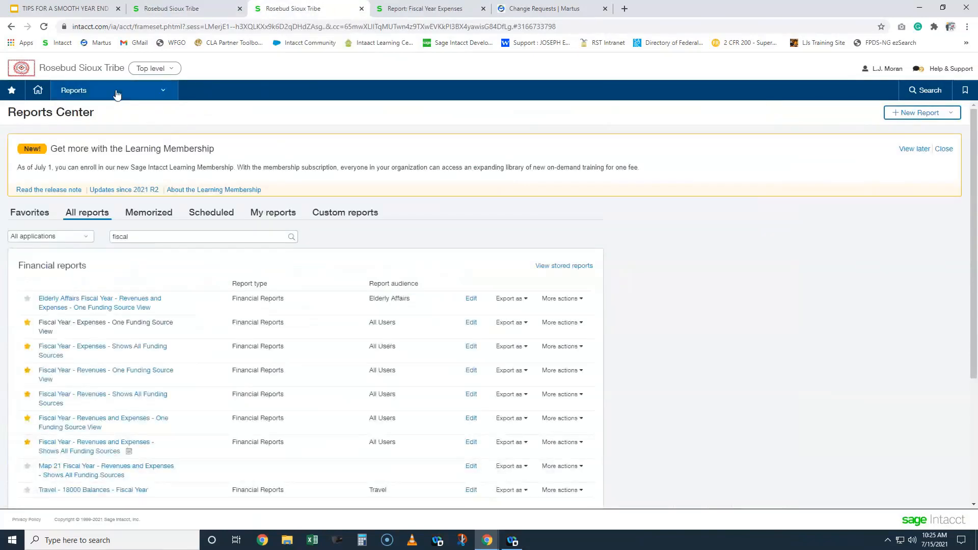
drag(158, 238, 112, 225)
text(pur)
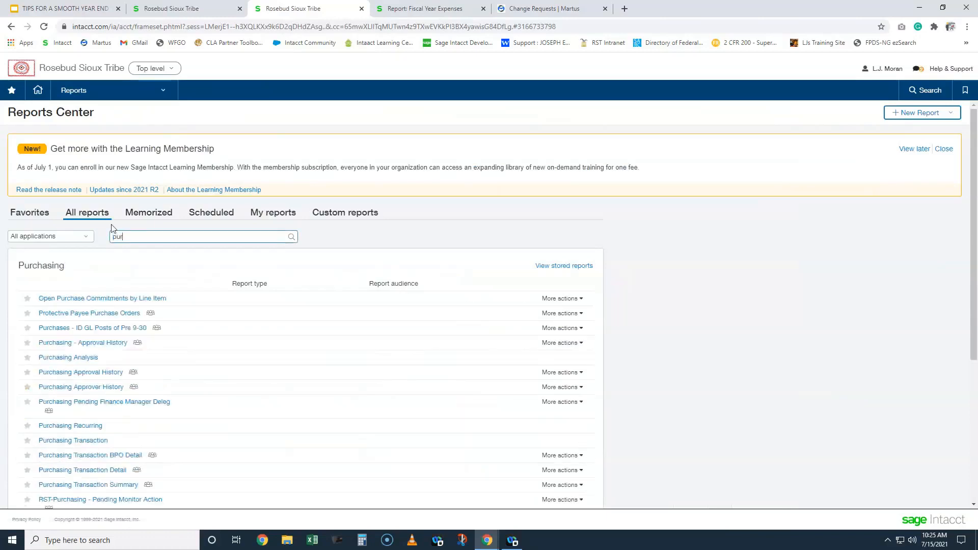
text(chasing tra)
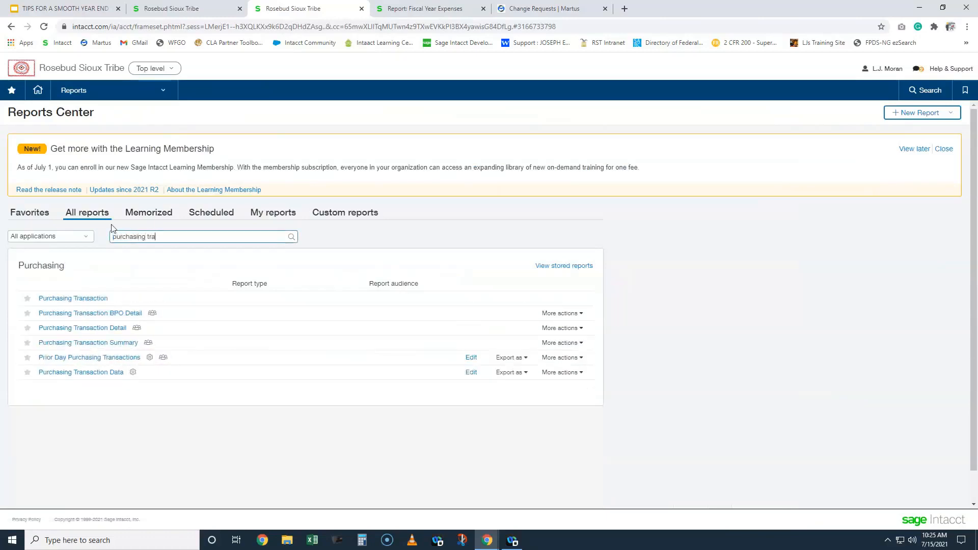
click(104, 328)
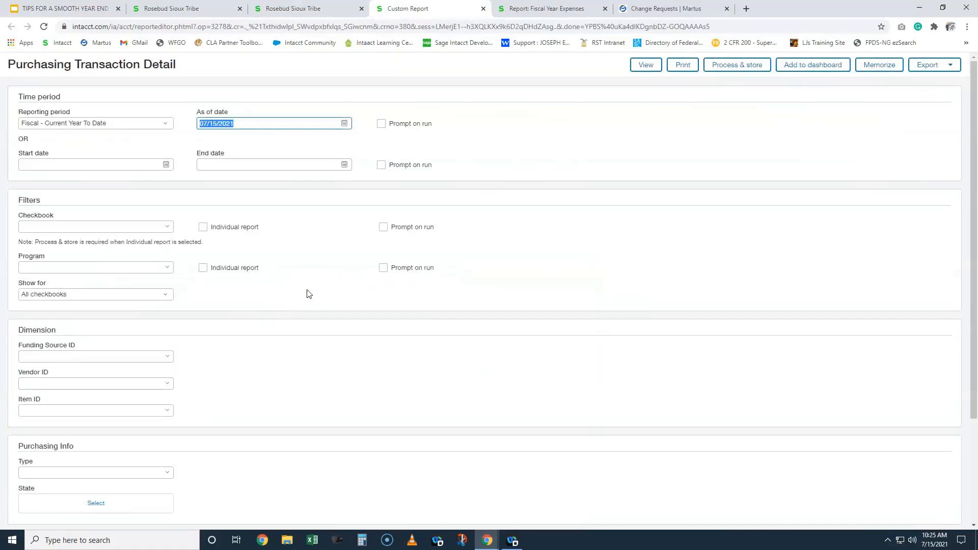
Step: Filter the Purchasing Transaction Detail report by checkbook 62--KOYA Radio Station and program 206--KINI/Communications
click(55, 228)
text(62)
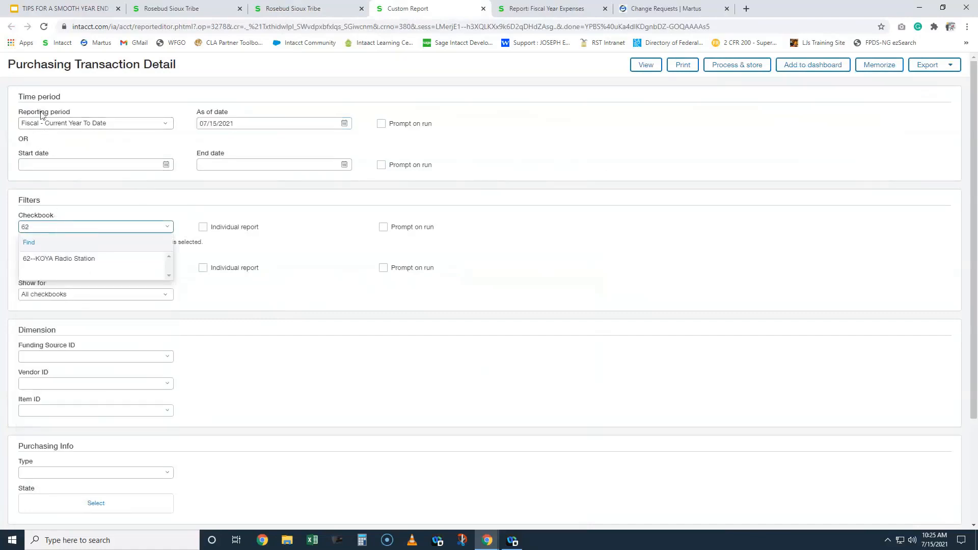
click(62, 259)
click(59, 265)
text(206)
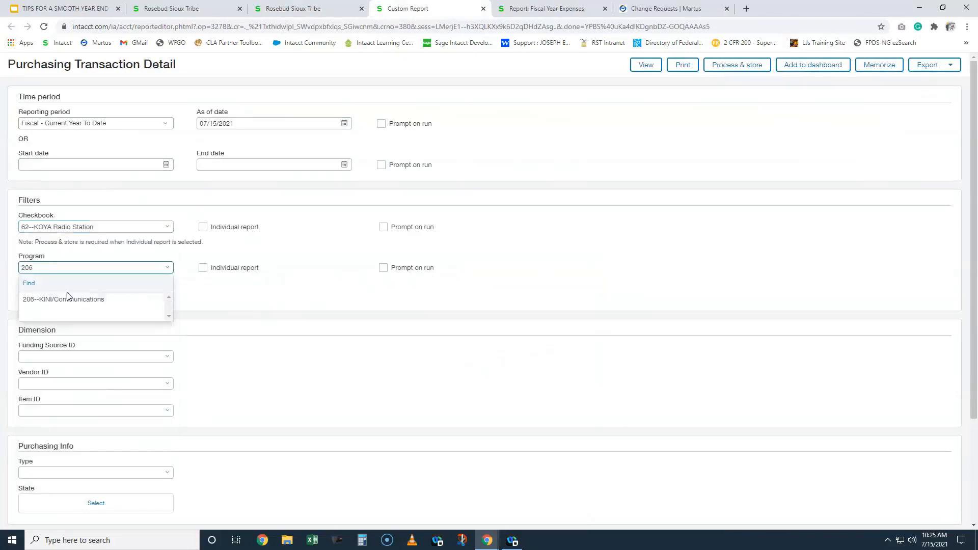
click(68, 297)
Step: Set the report's funding source to 887-KINI Revenue and its vendor to National Association of Broadcasters
click(73, 357)
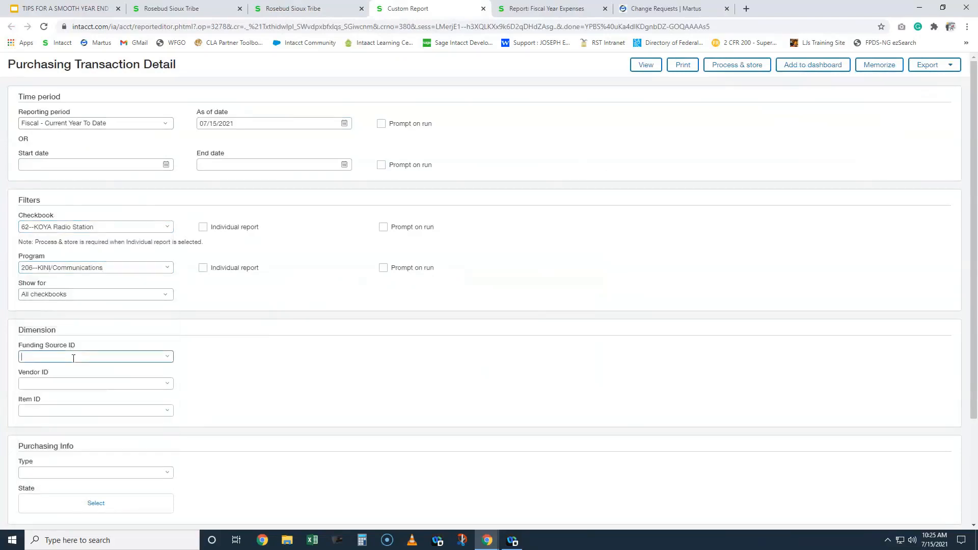
text(887)
click(94, 394)
click(73, 381)
text(v4635)
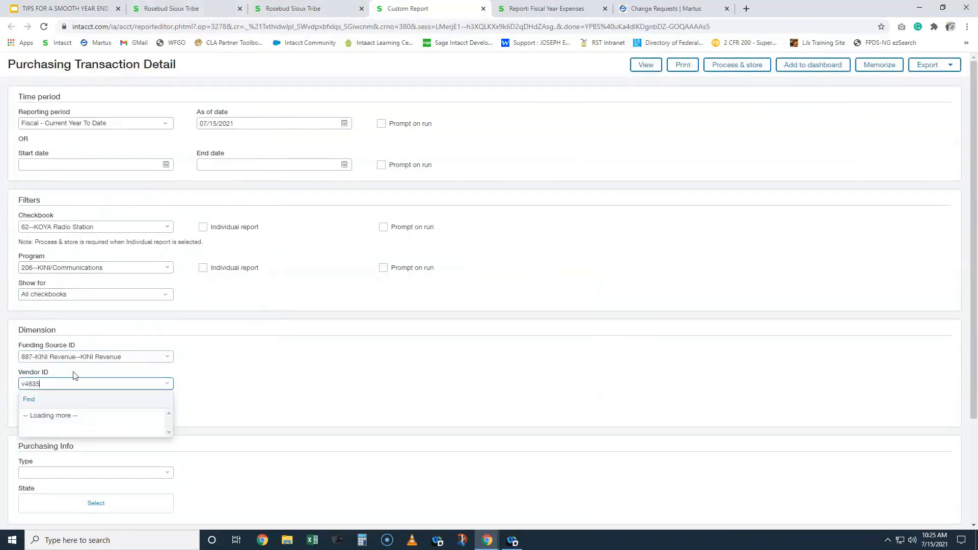
key(Return)
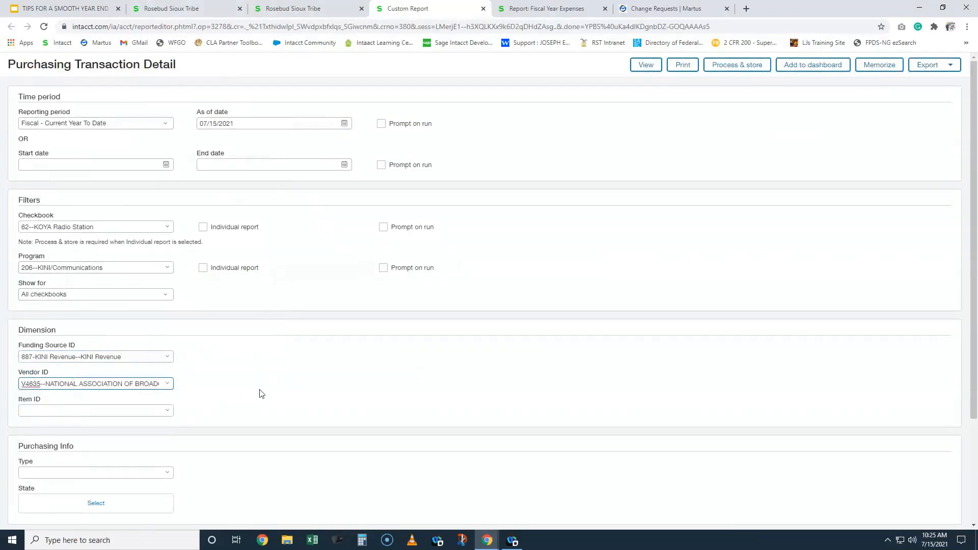
Step: Generate the filtered Purchasing Transaction Detail report on screen, leaving item, type and state unrestricted
scroll(263, 385, down, 1)
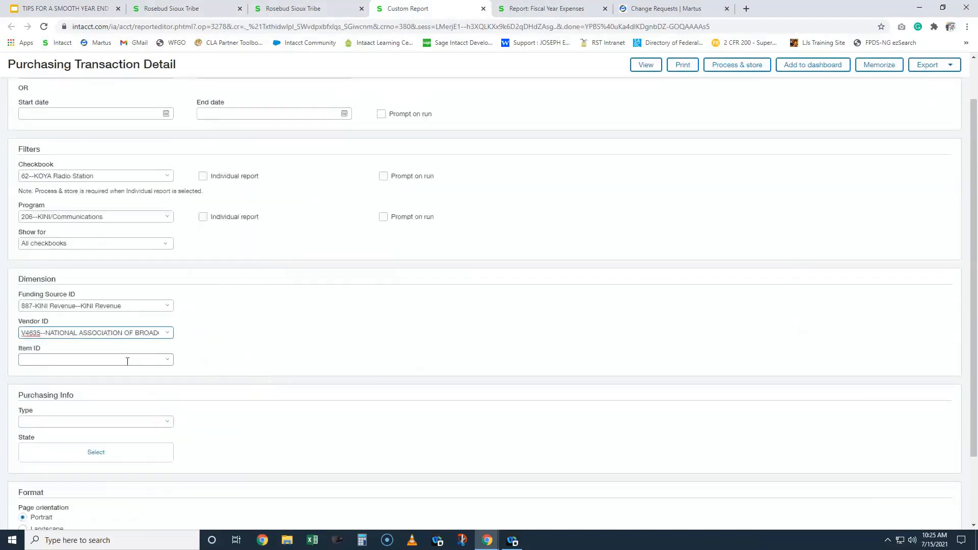
scroll(127, 361, down, 1)
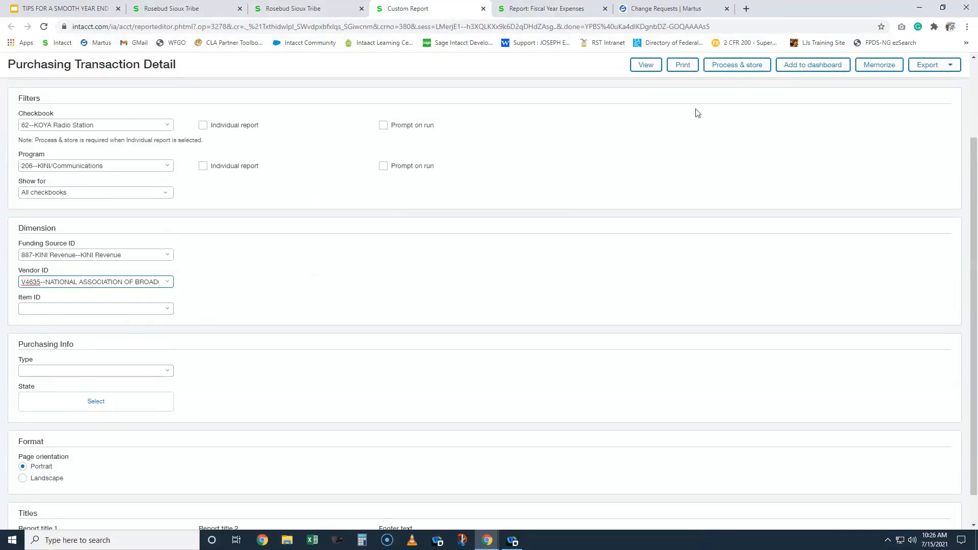
click(646, 68)
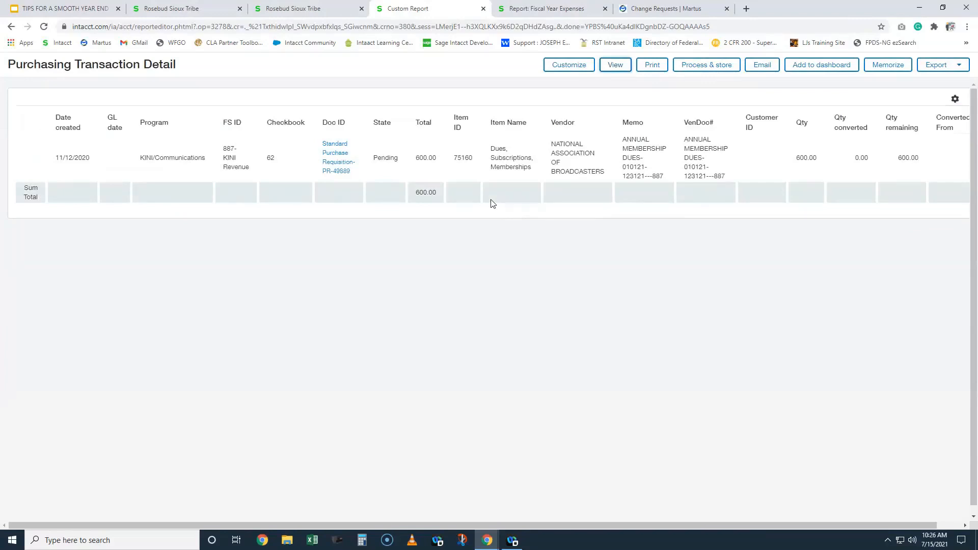
Step: Return to the presentation, close the custom report and advance to the slide on purchase orders
click(84, 9)
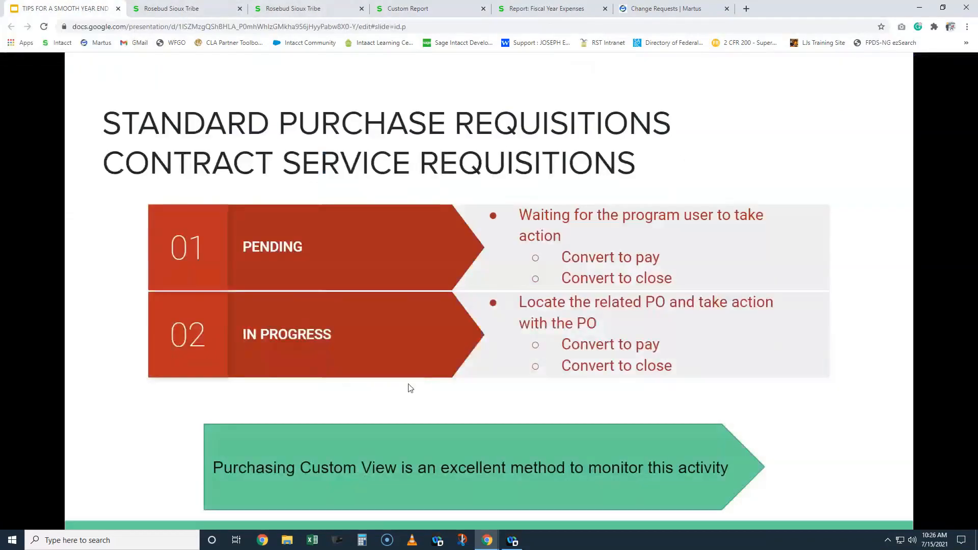
click(484, 8)
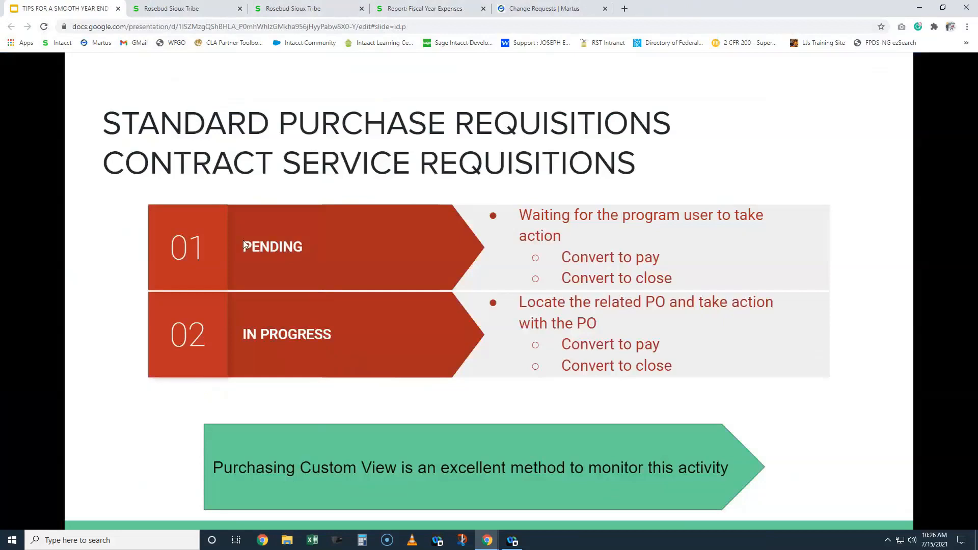
click(243, 240)
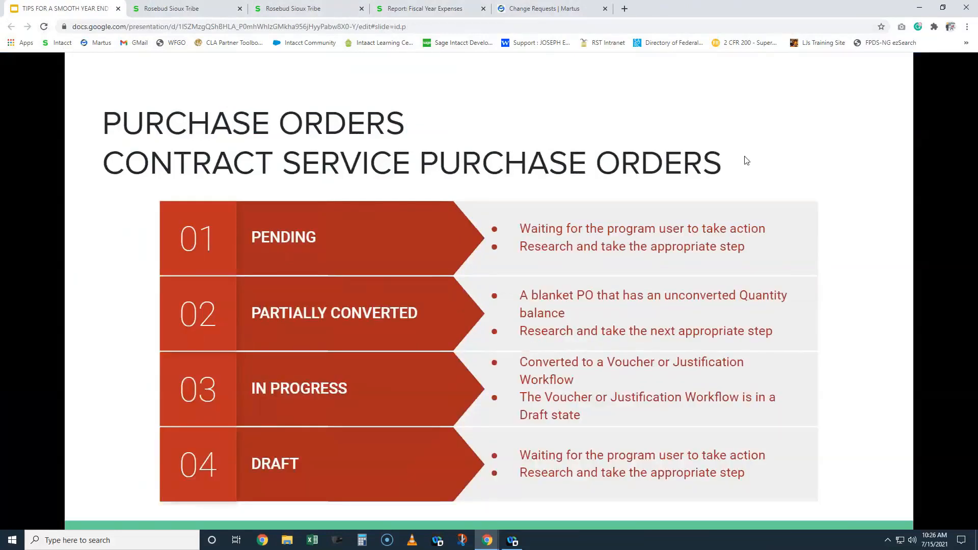
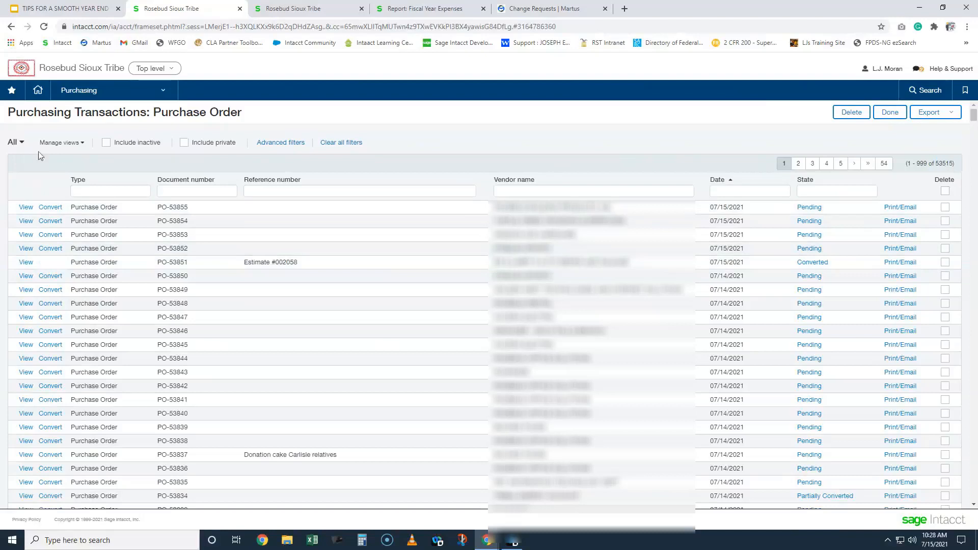
Step: Apply the Training - PO View to the purchase order list after checking the purchase order states slide
click(14, 146)
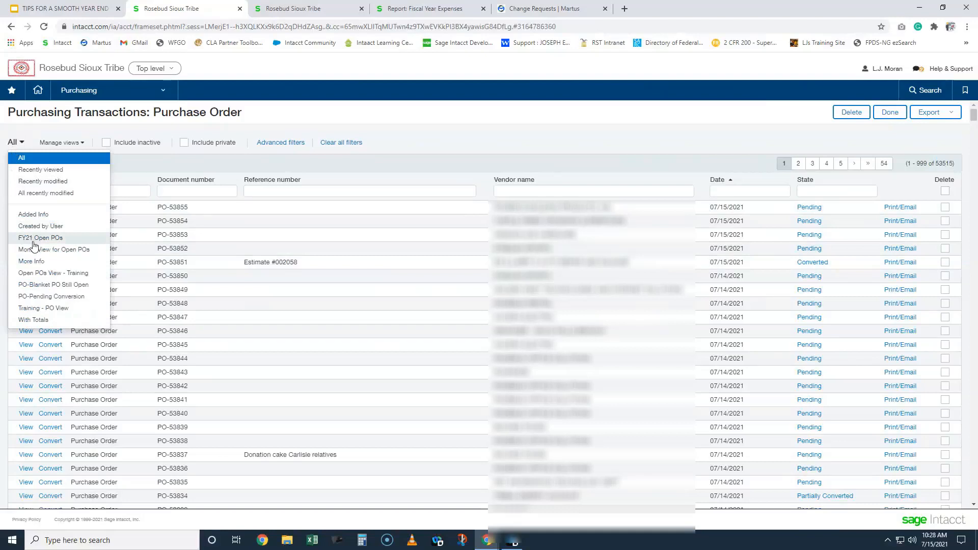
click(60, 9)
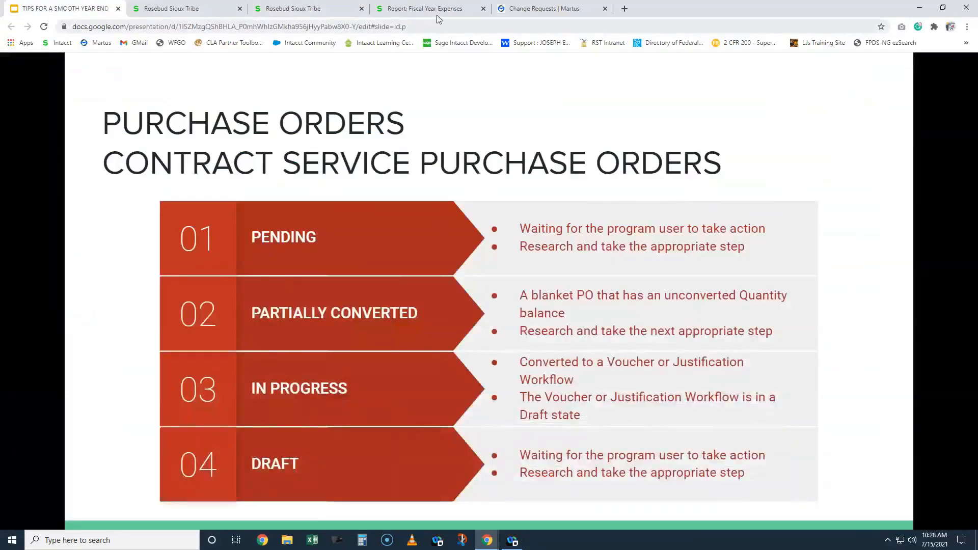
click(192, 9)
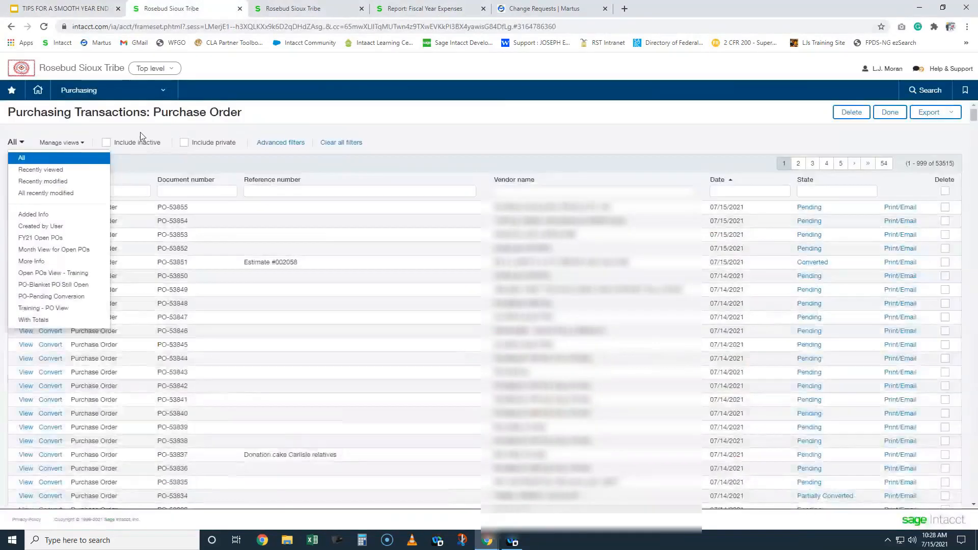
click(52, 310)
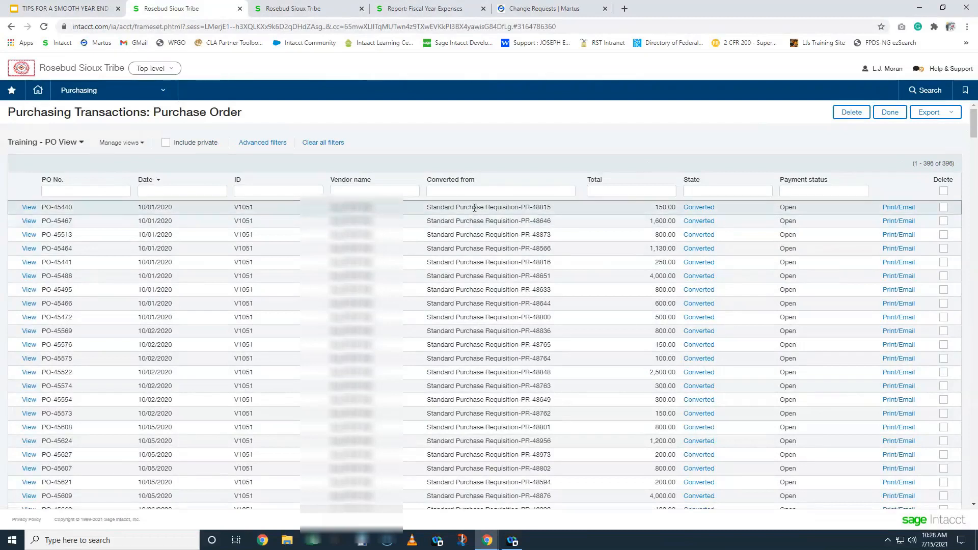
Step: Start a new purchase order view with the columns Document number, Converted from, Total, Date, State and Vendor name
drag(523, 196, 536, 196)
click(537, 159)
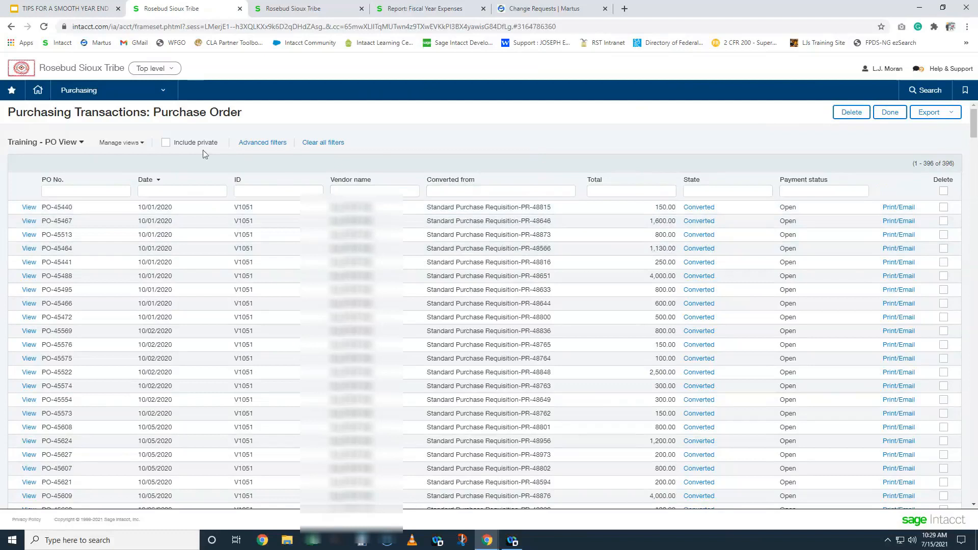
click(130, 144)
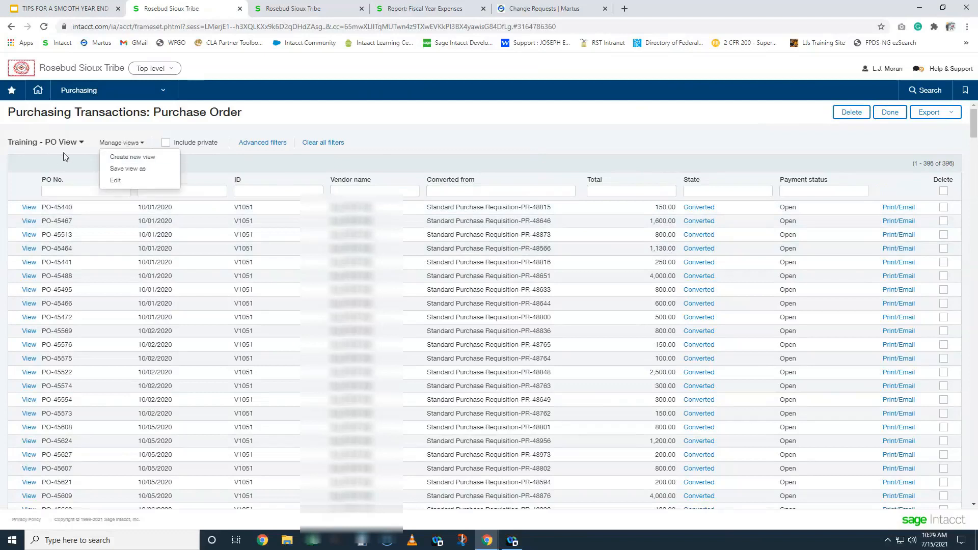
click(127, 161)
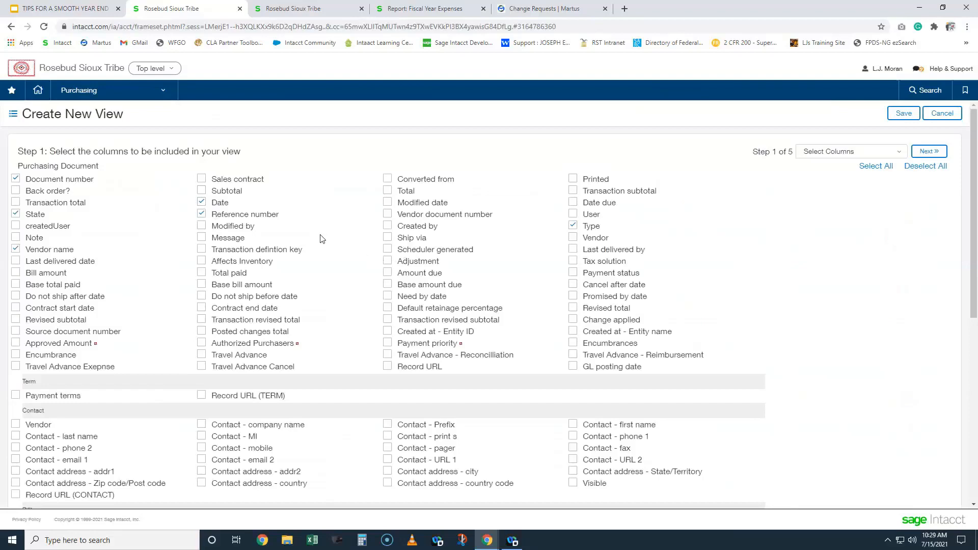
click(202, 214)
click(387, 178)
click(935, 154)
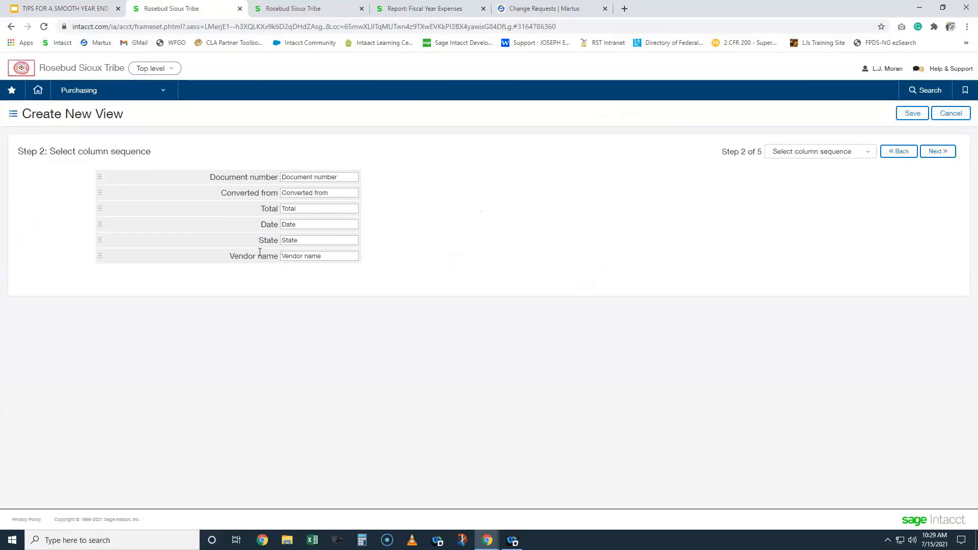
Step: Order the view's columns as Document number, Converted from, Vendor name, State, Total and Date
drag(100, 258, 96, 210)
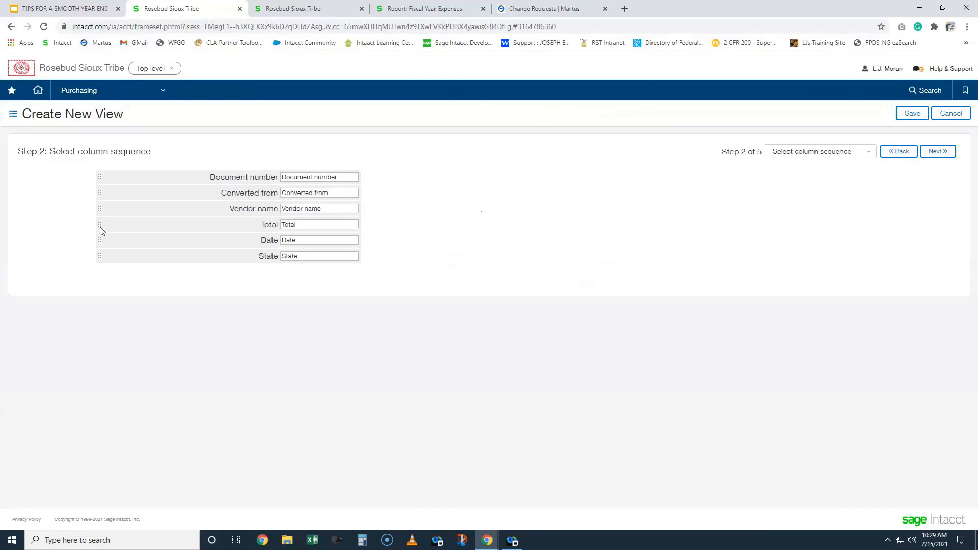
drag(95, 256, 140, 226)
click(939, 153)
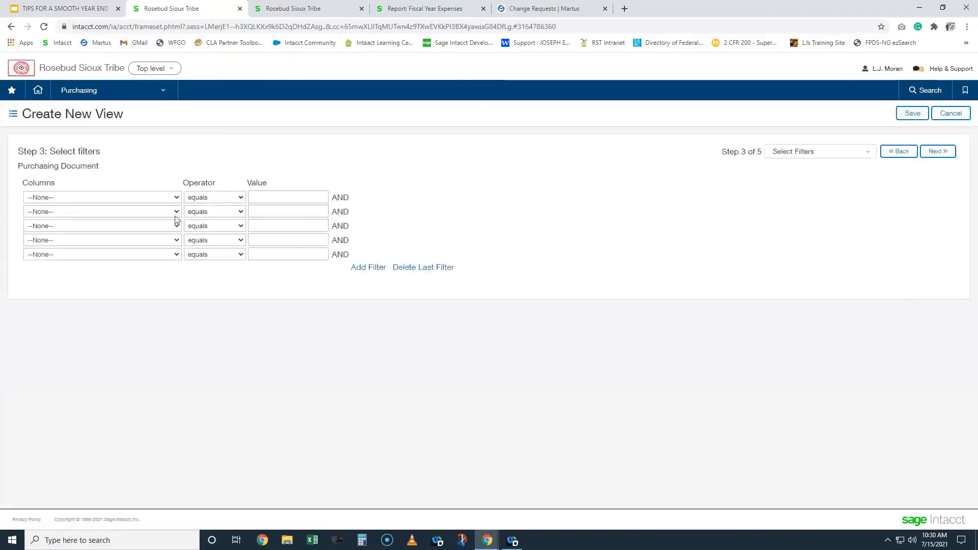
Step: Filter the view to records whose State includes Pending, Partially Converted, Draft, In Progress
click(153, 198)
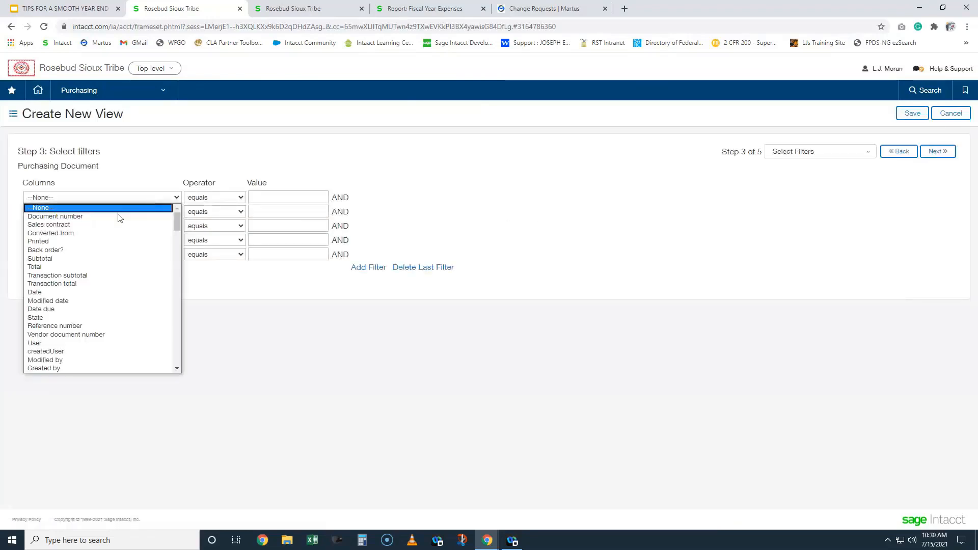
click(96, 318)
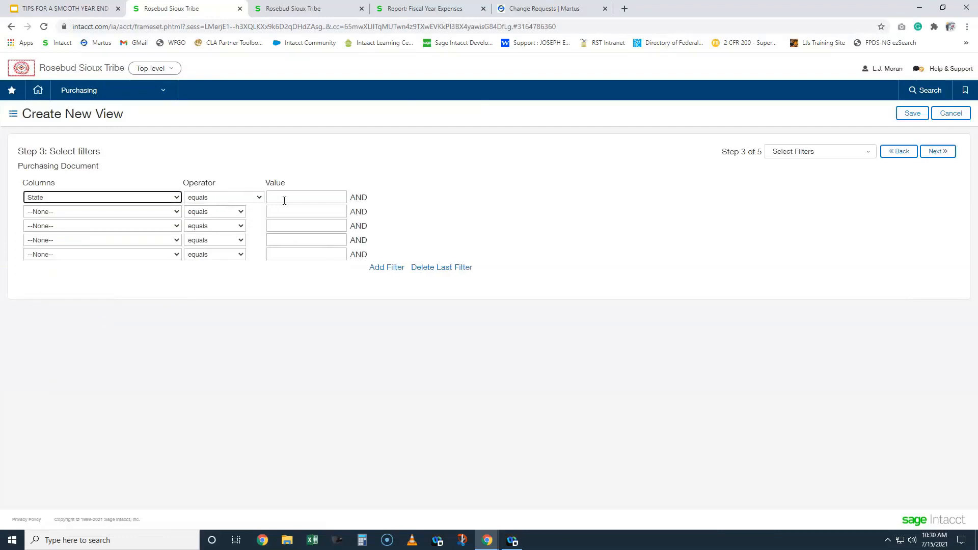
click(242, 199)
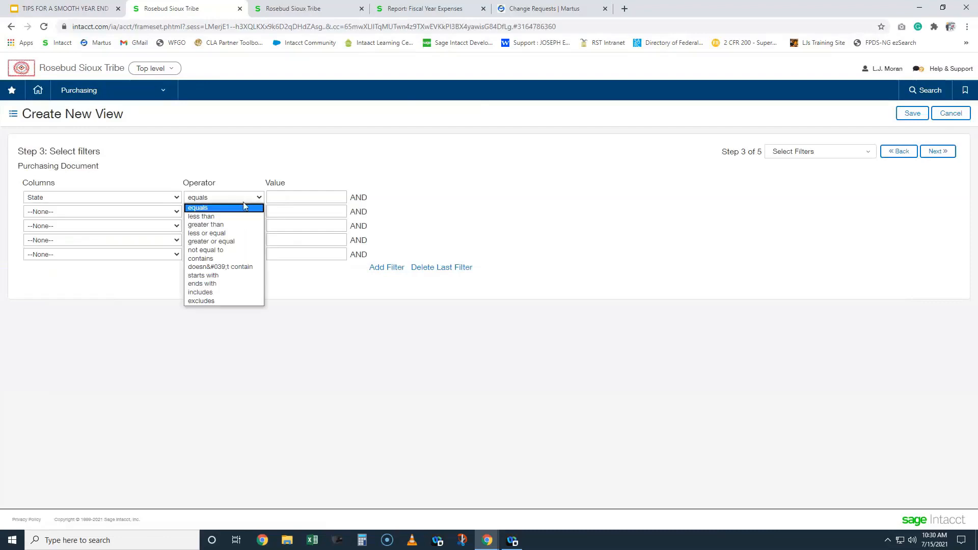
click(228, 295)
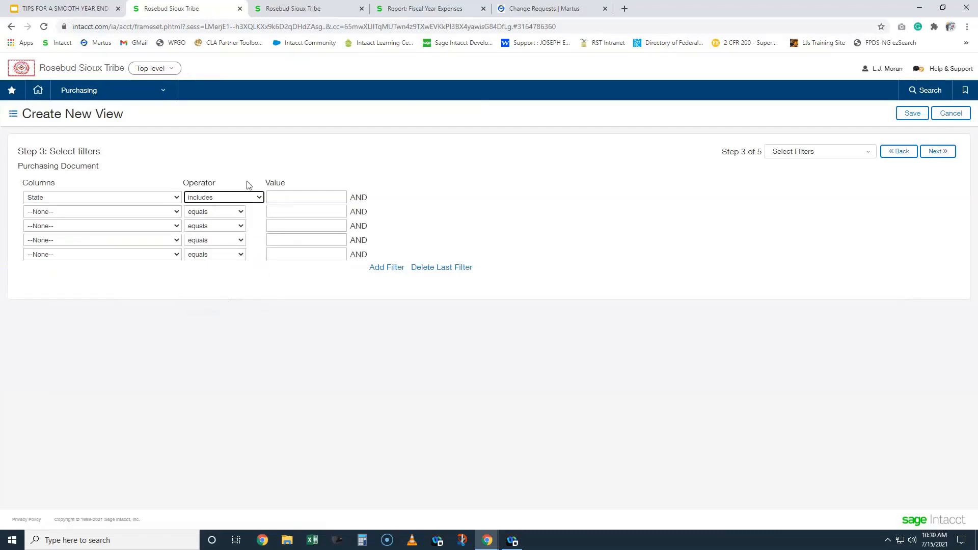
click(301, 197)
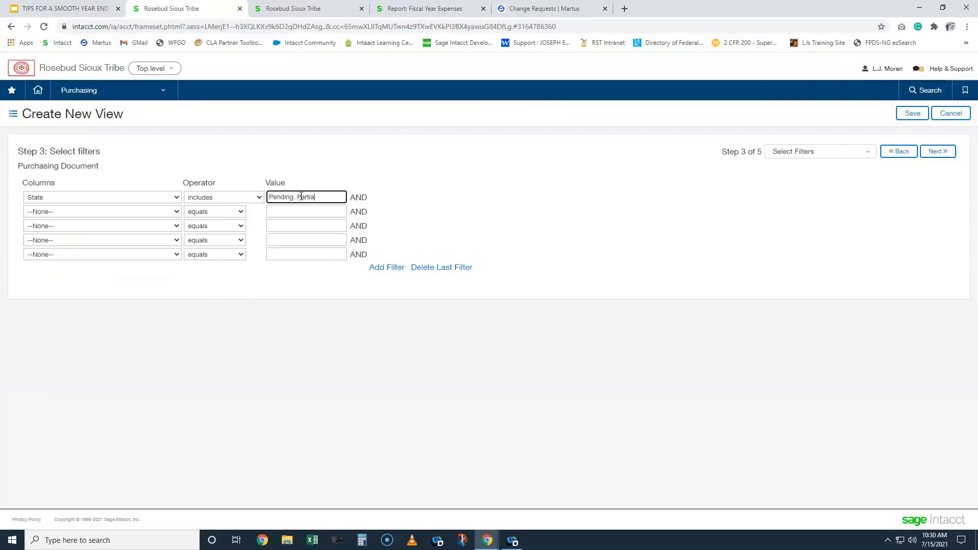
text(Pending, Partially Converted, Draf)
text(t, In Pr)
text(ogress)
click(938, 153)
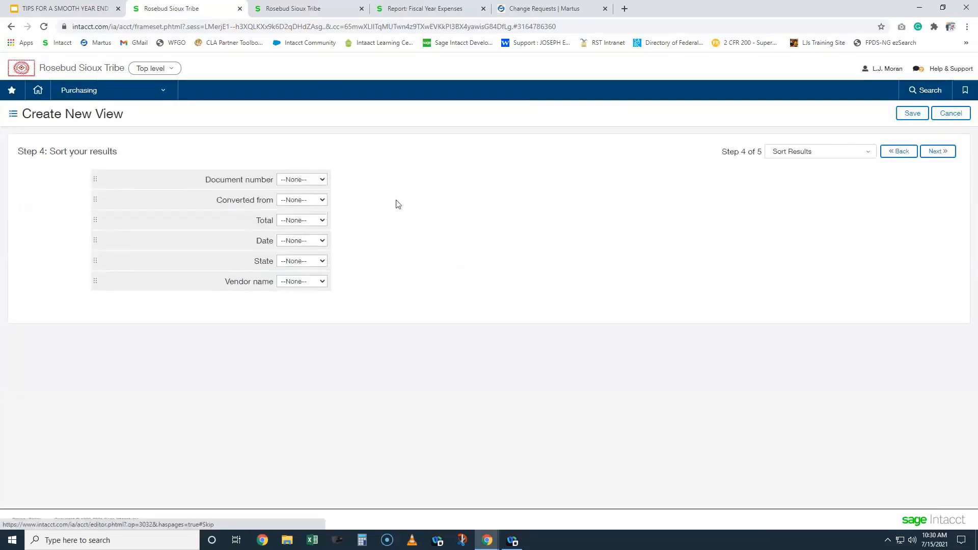
Step: Sort the view's results by Date ascending first and Document number ascending second
drag(106, 243, 114, 175)
click(304, 180)
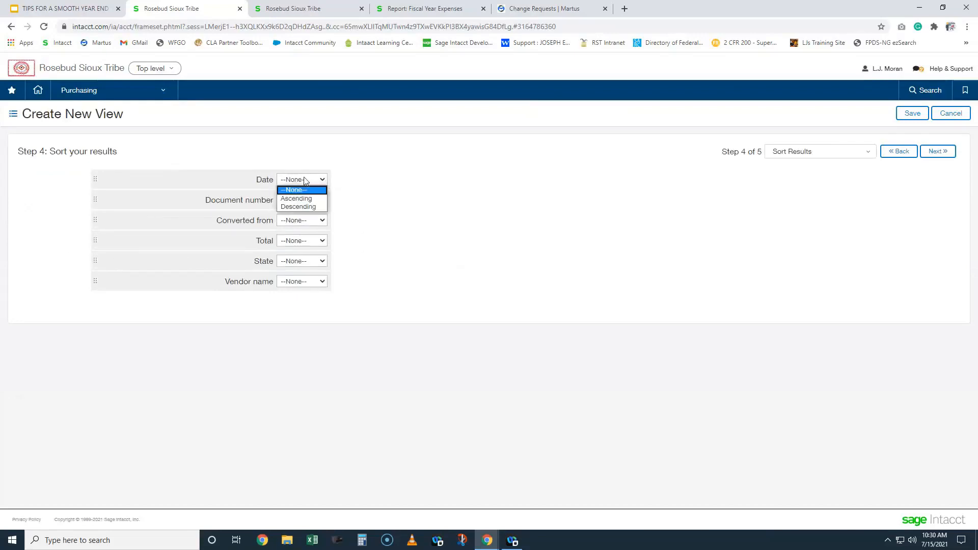
click(312, 198)
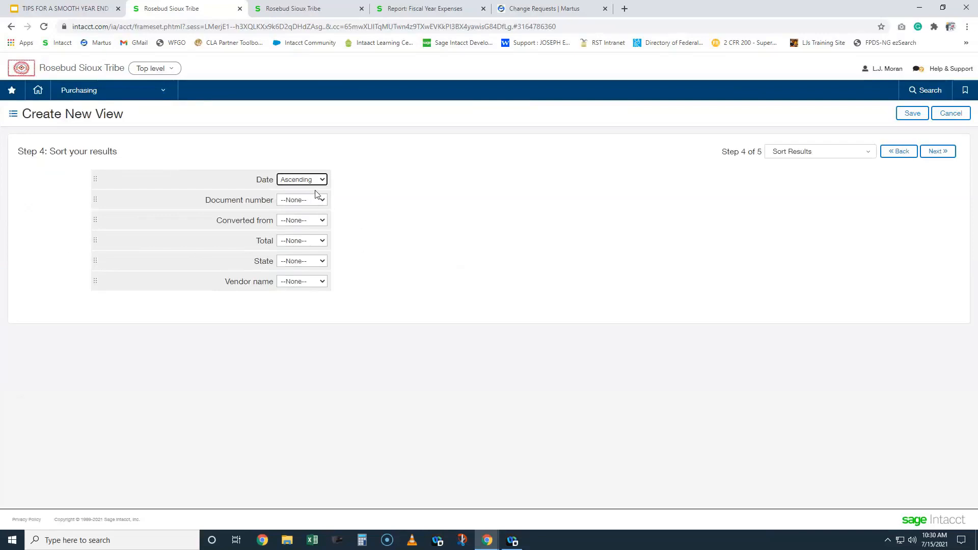
click(309, 199)
click(312, 219)
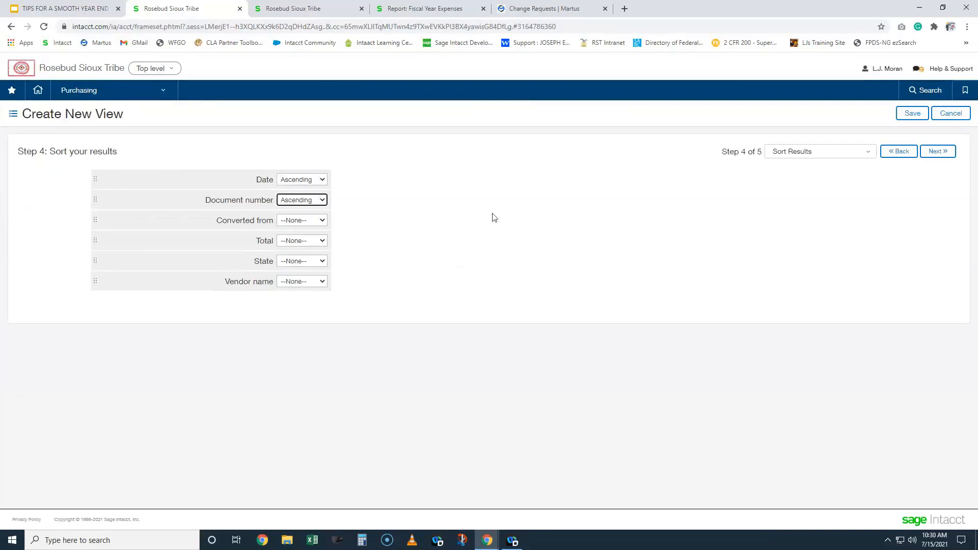
click(938, 151)
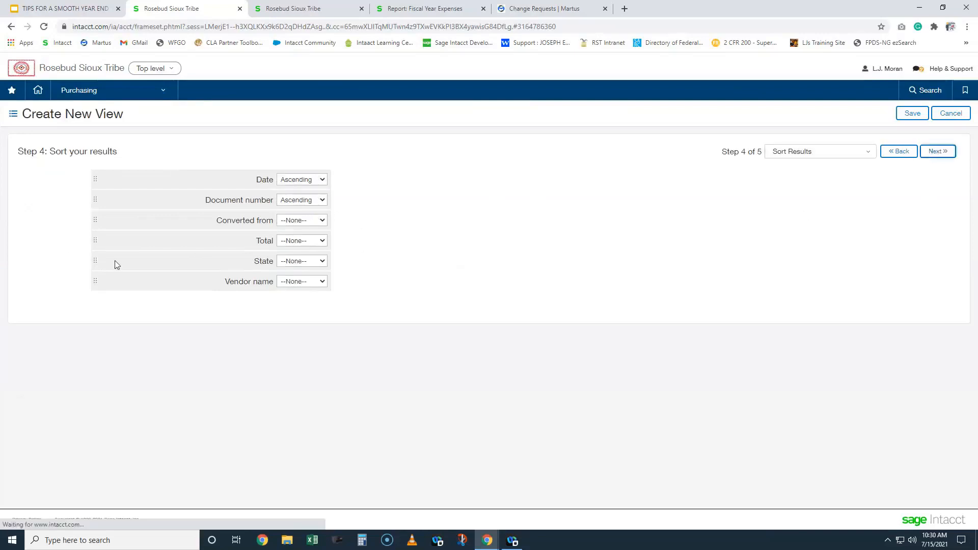
Step: Save the view as New New Training Video, apply it to the purchase order list and check the oldest dates
text(New New Training Video)
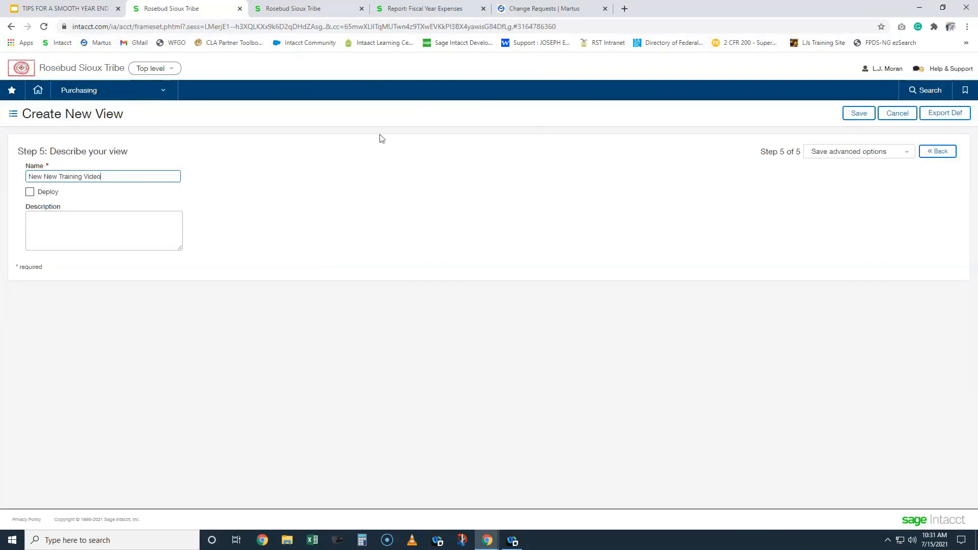
click(848, 114)
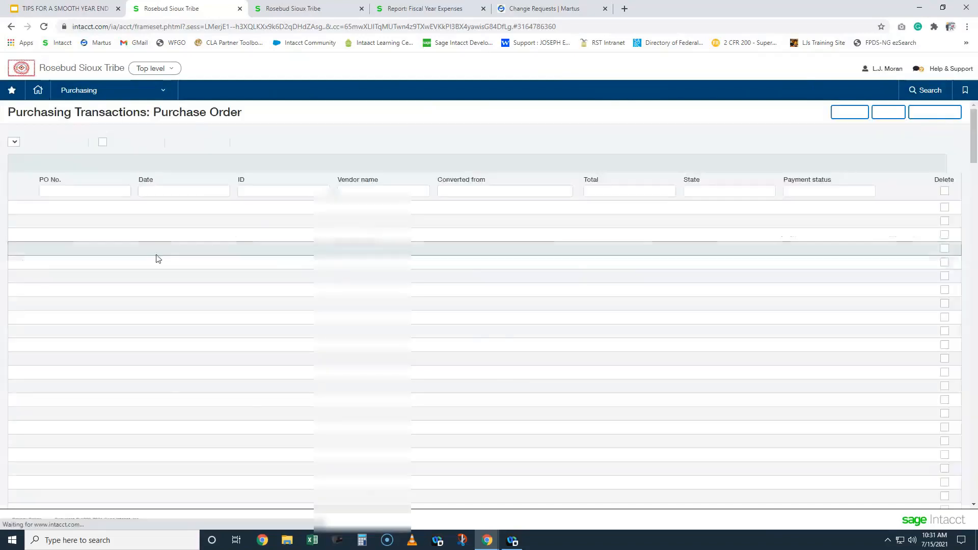
click(44, 145)
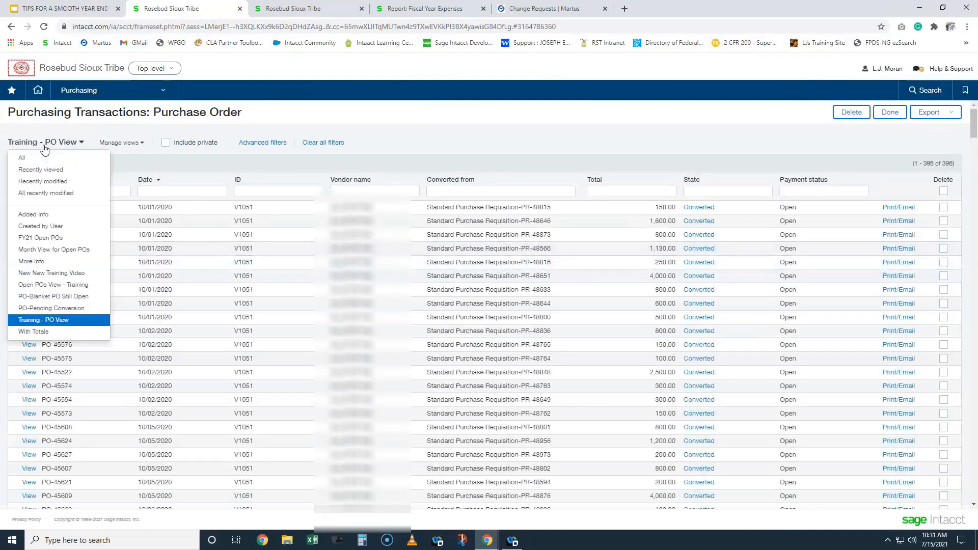
click(53, 274)
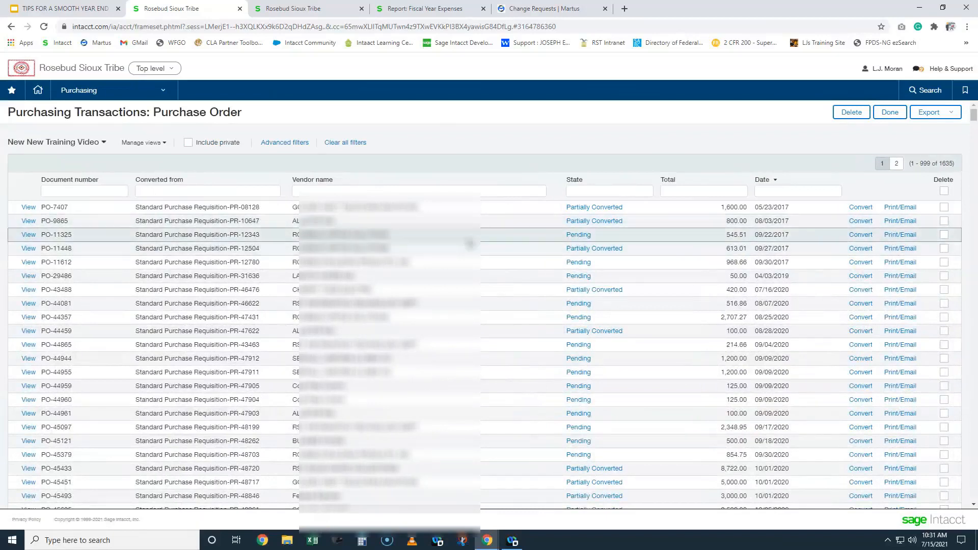
drag(774, 221, 785, 253)
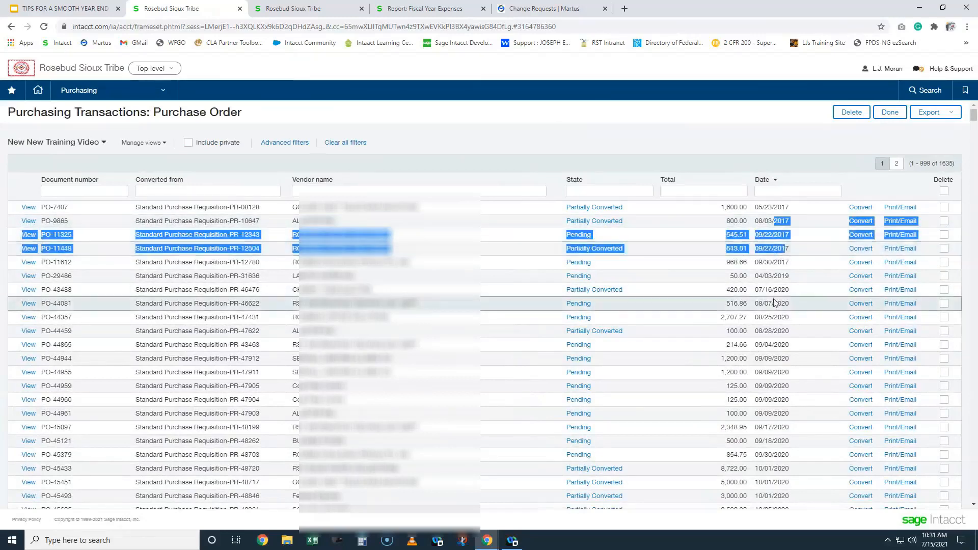
click(774, 303)
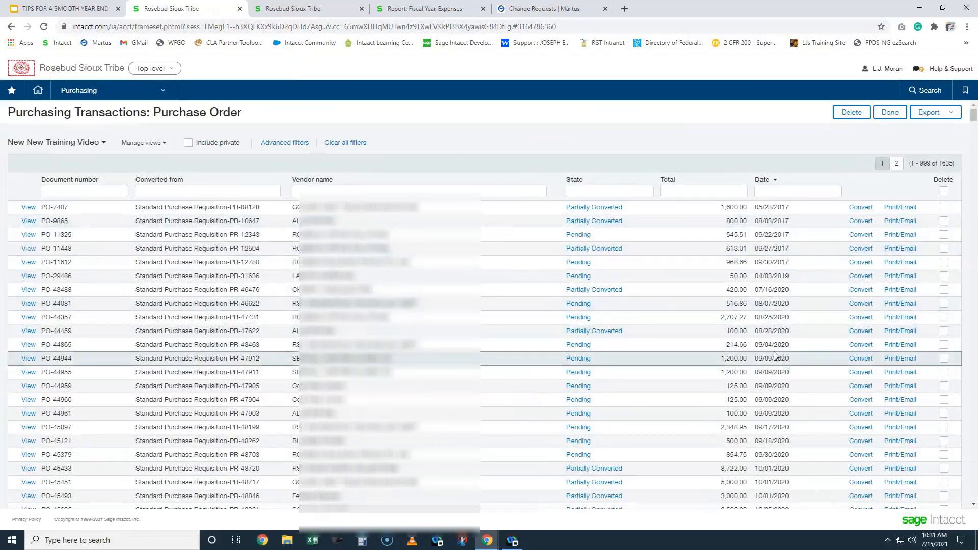
Step: Edit the New New Training Video view to add a filter for Date greater or equal to 10/01/2020, and save it
click(139, 143)
click(138, 181)
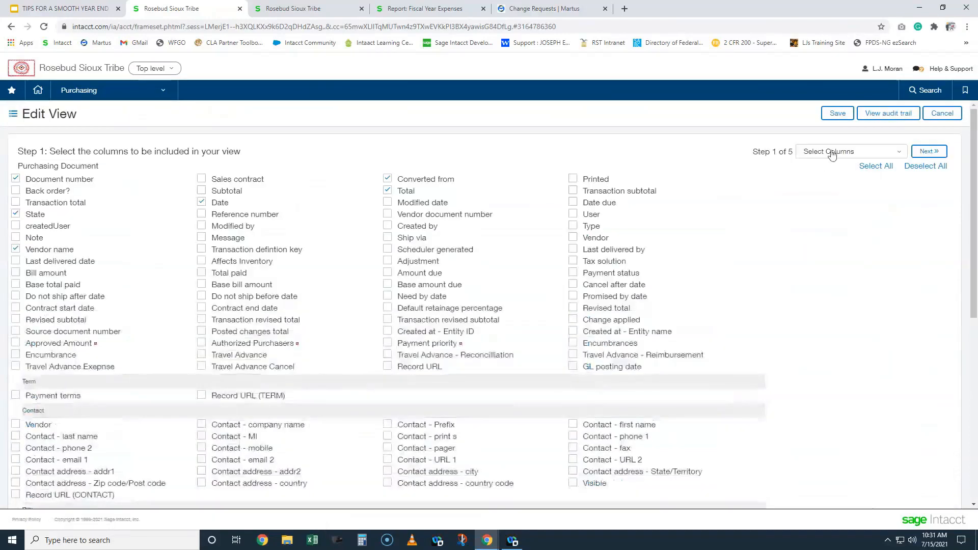
click(836, 152)
click(826, 192)
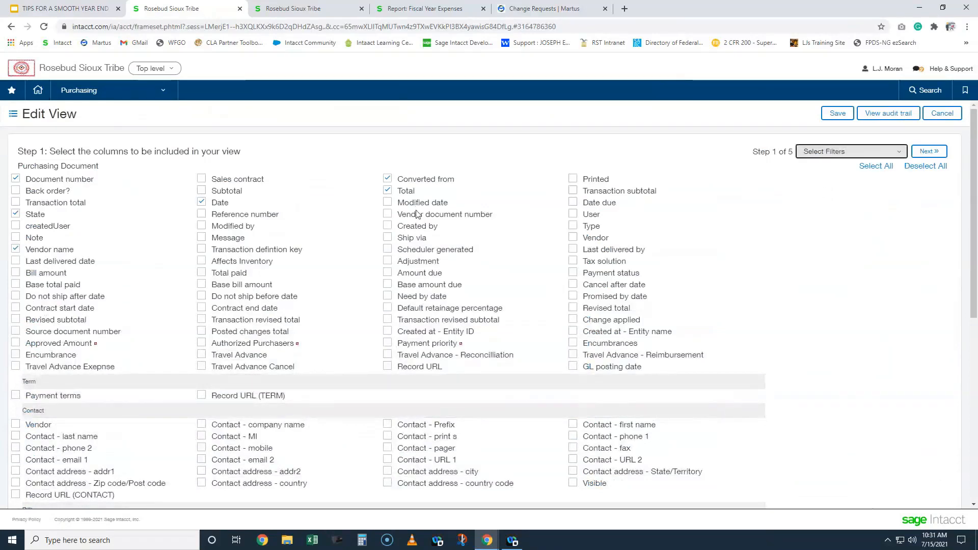
click(37, 213)
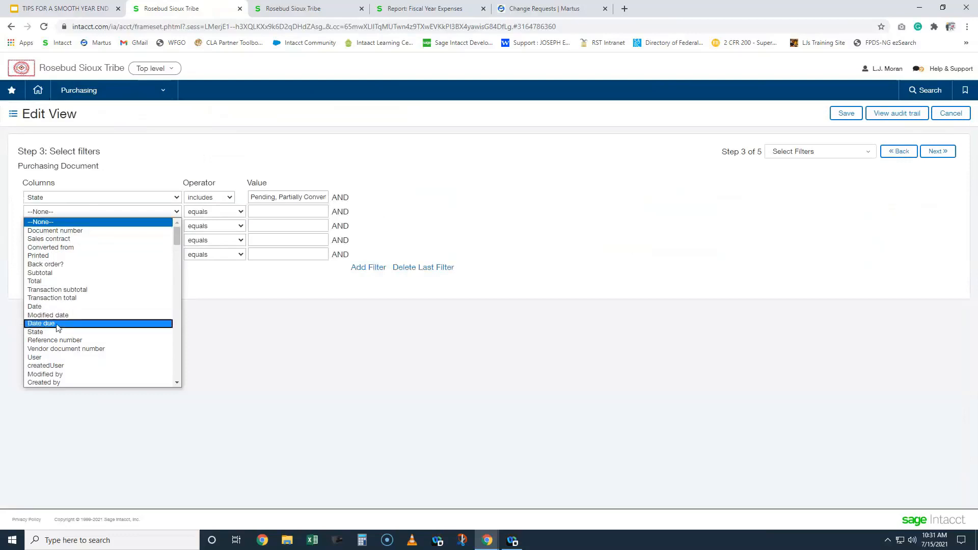
click(52, 307)
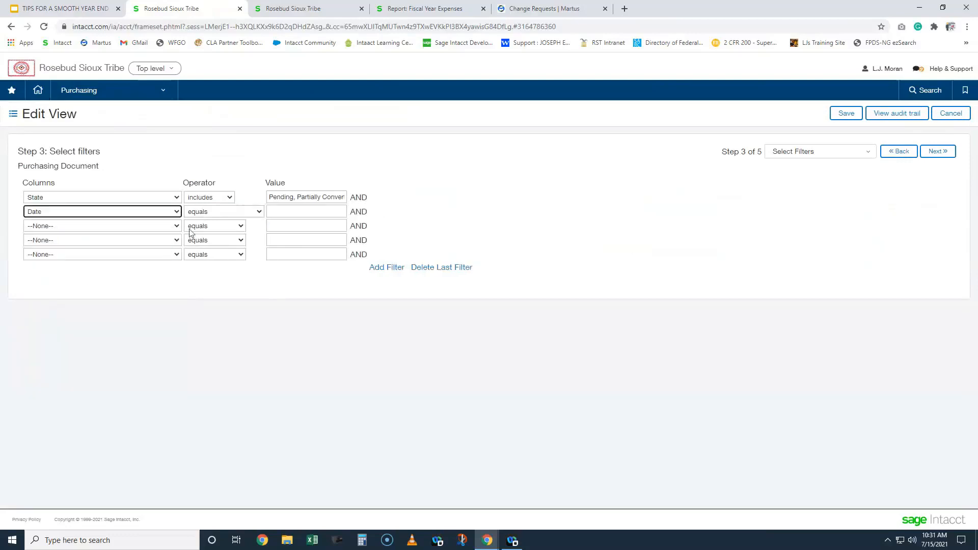
click(204, 213)
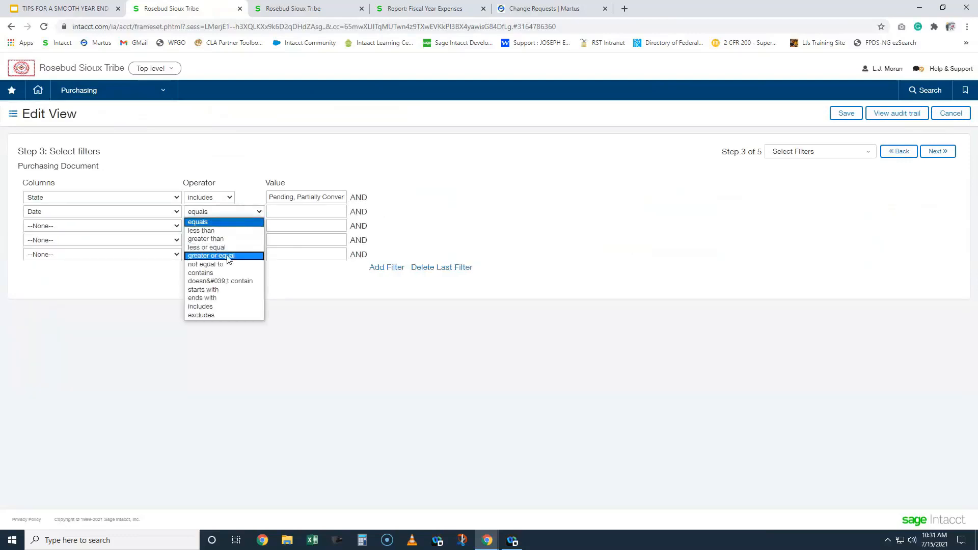
click(227, 255)
click(323, 209)
text(10/01/2020)
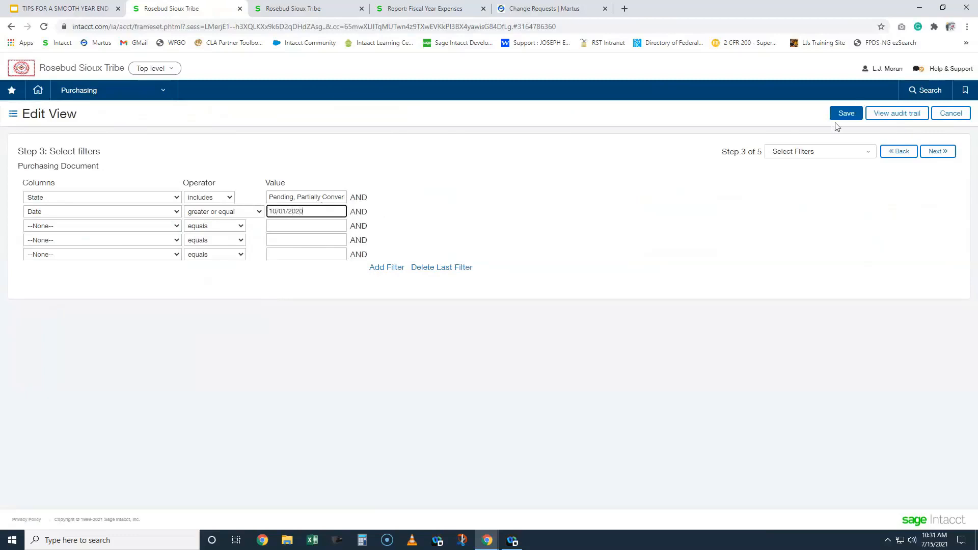
click(846, 113)
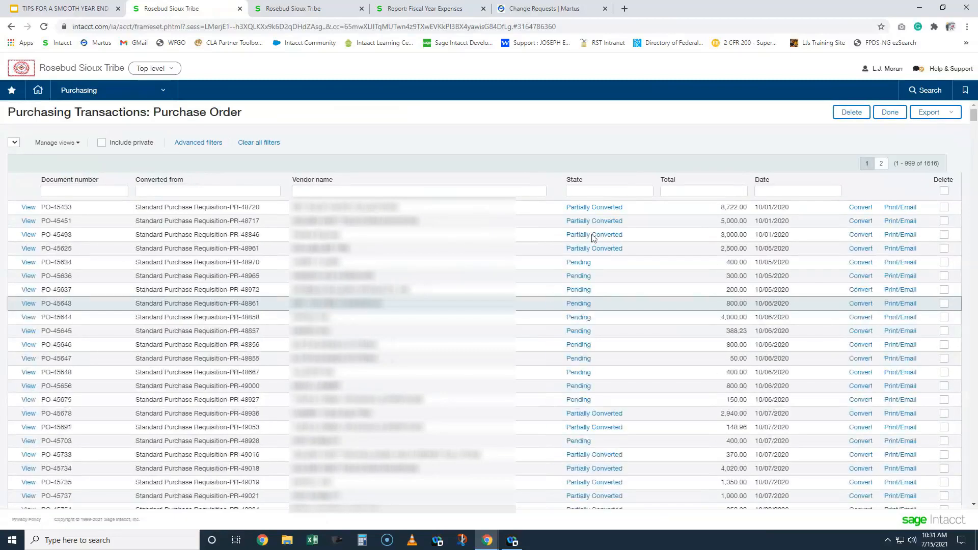
Step: Filter the list by document number for the pending 300.00 purchase order dated 10/05/2020 and open it for viewing
click(578, 190)
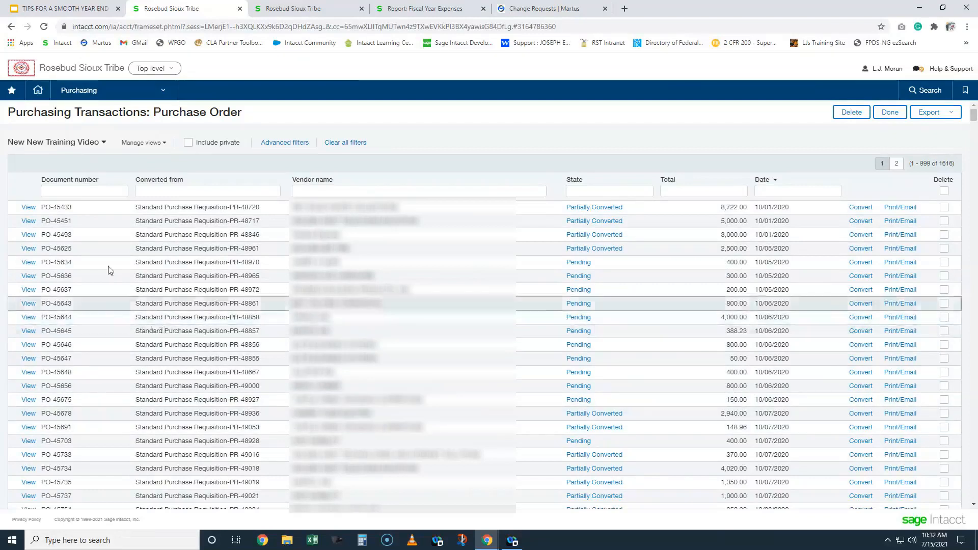
click(69, 192)
text(po)
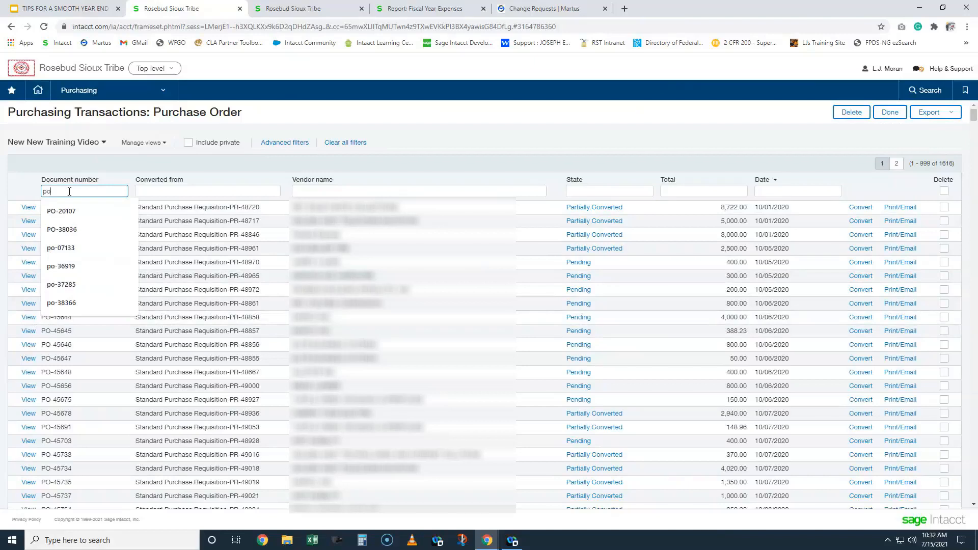
text(-45636)
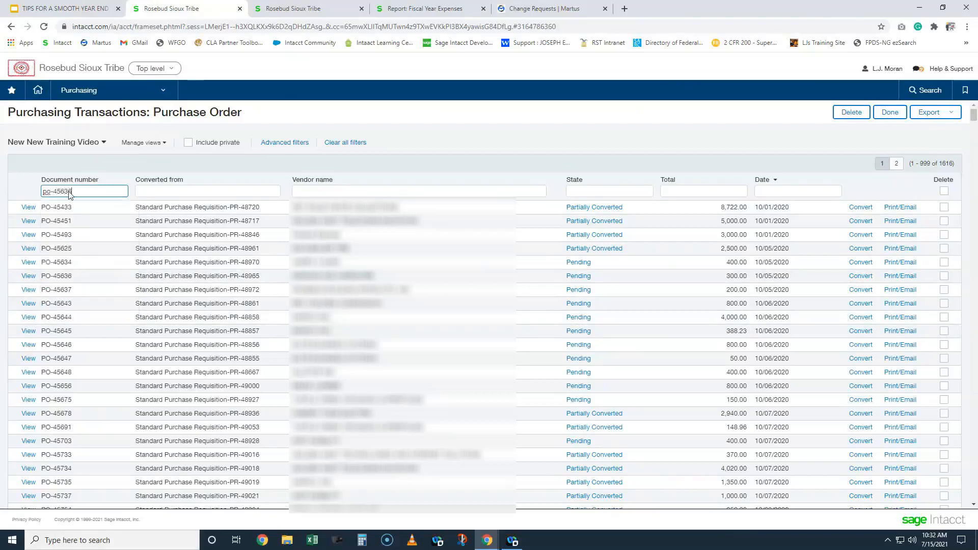
key(Return)
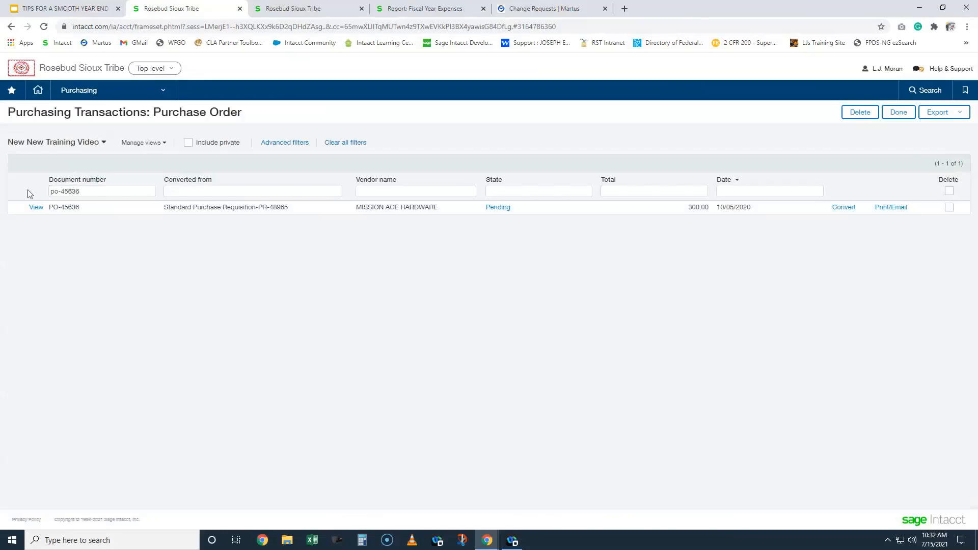
click(36, 207)
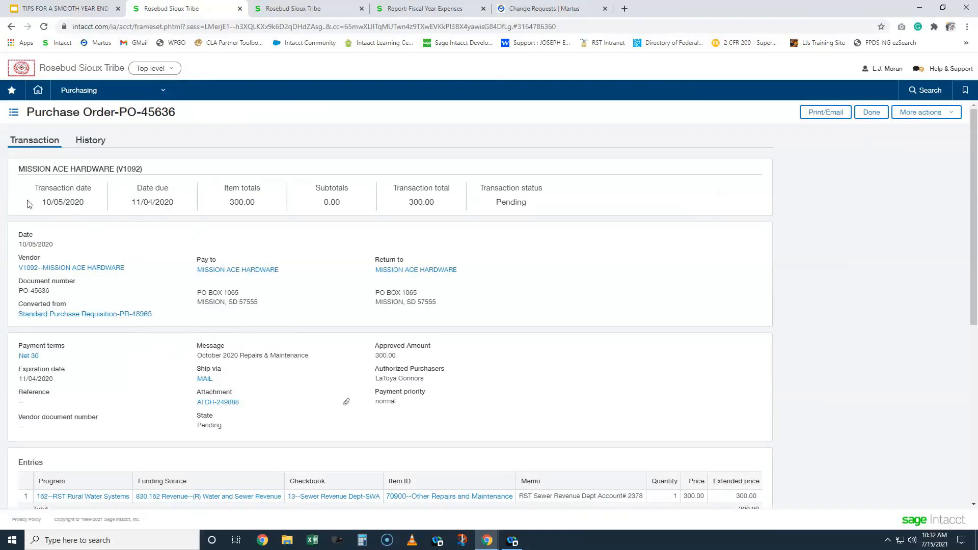
Step: Check the purchase order's transaction date and close the Fiscal Year Expenses report
drag(41, 203, 92, 211)
click(483, 9)
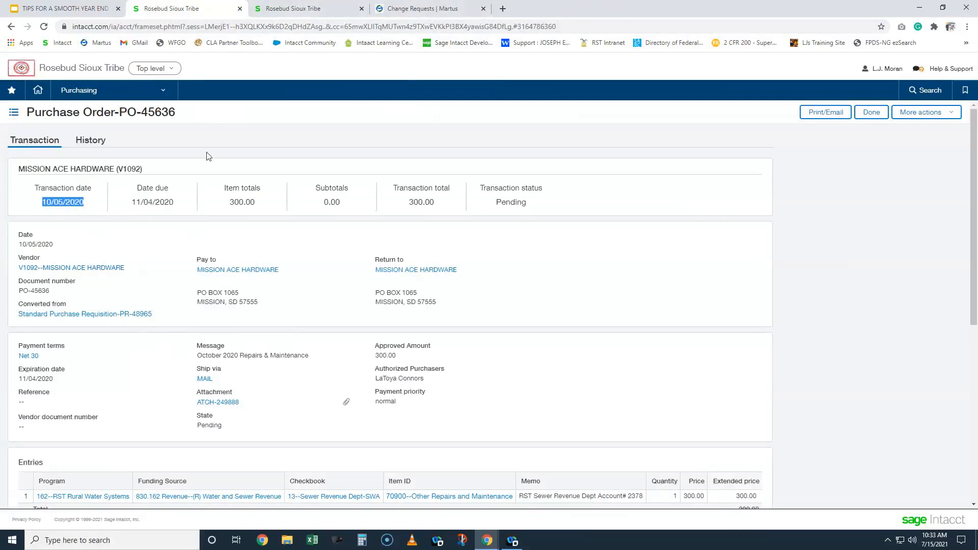
Step: Open the Purchasing Transaction Detail report and check the checkbook and program on the purchase order's entry line
click(299, 11)
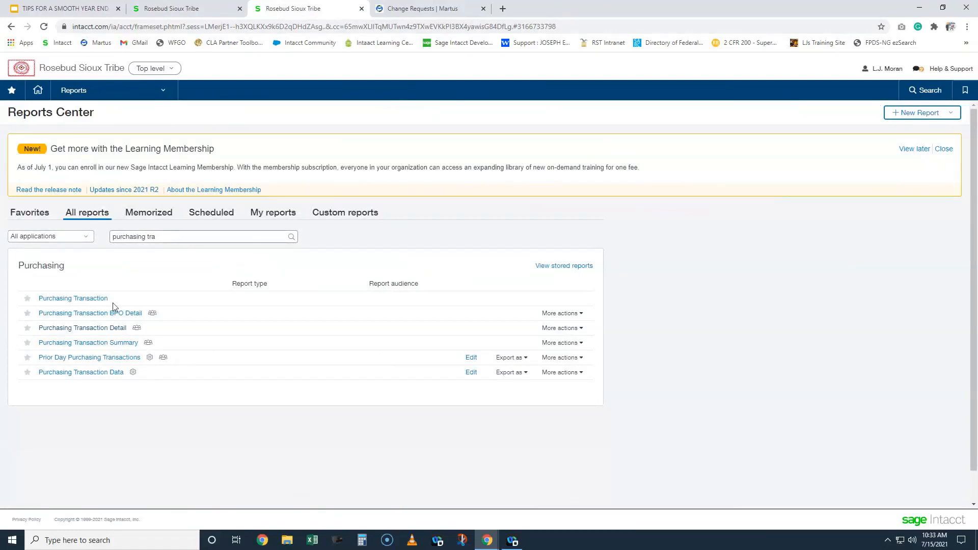
click(114, 333)
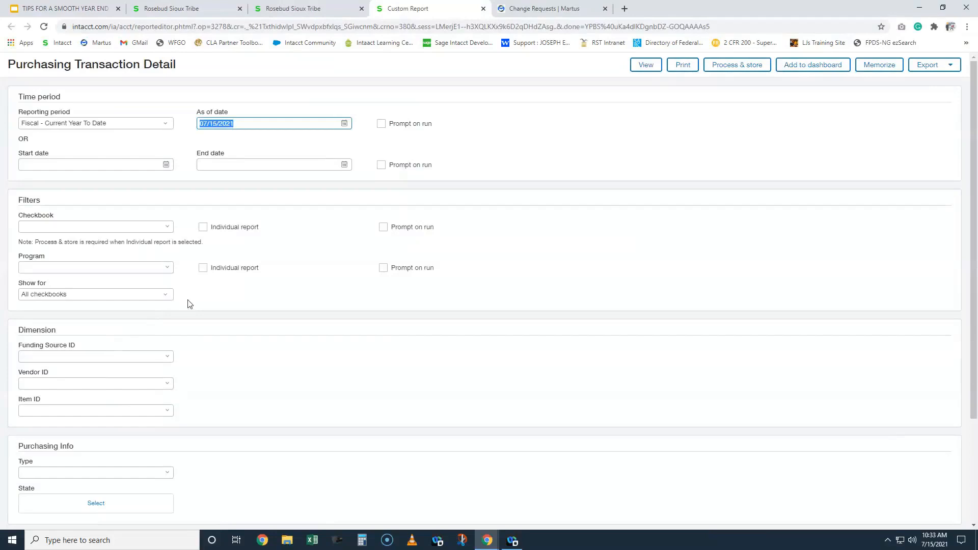
click(207, 8)
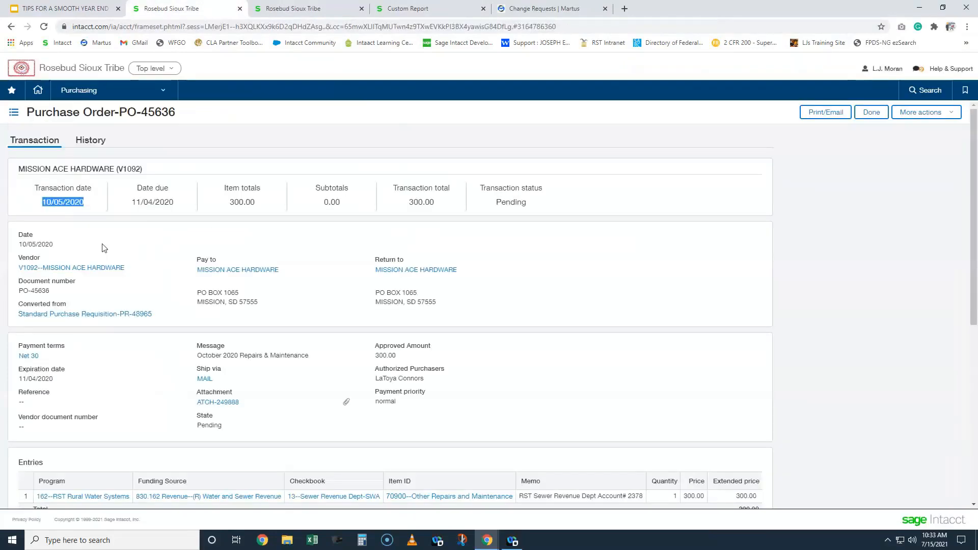
scroll(104, 245, down, 3)
scroll(104, 245, up, 1)
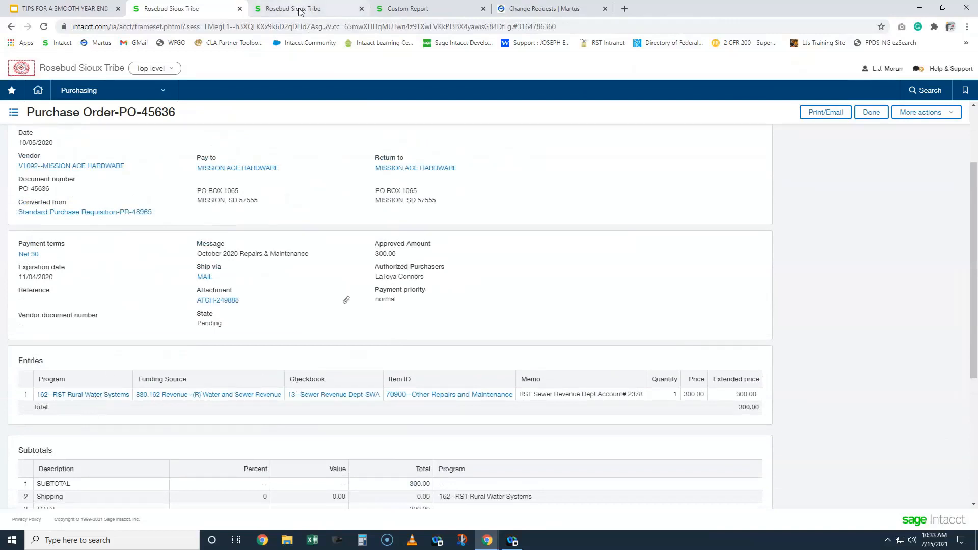
Step: Set the report's filters to checkbook 13--Sewer Revenue Dept-SWA and program 162--RST Rural Water Systems
click(405, 9)
click(44, 225)
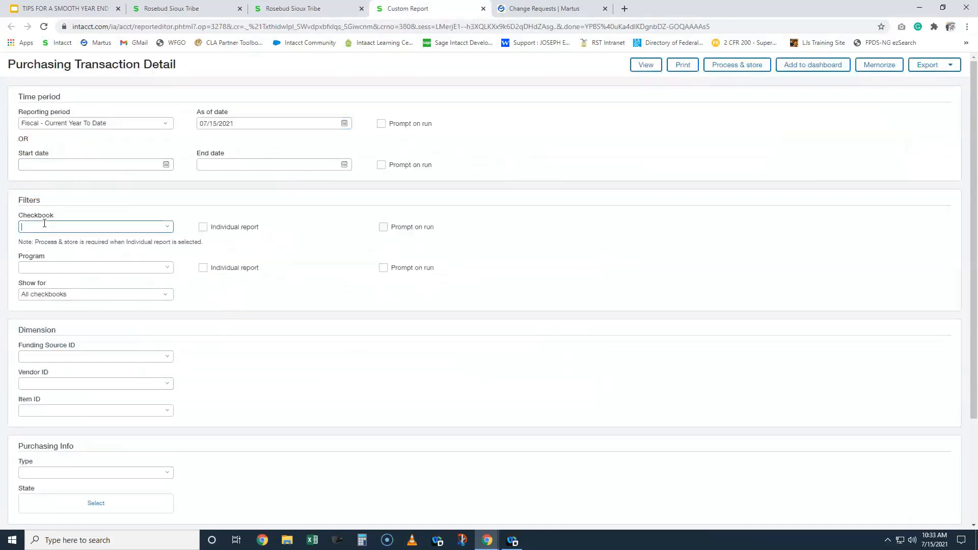
text(13)
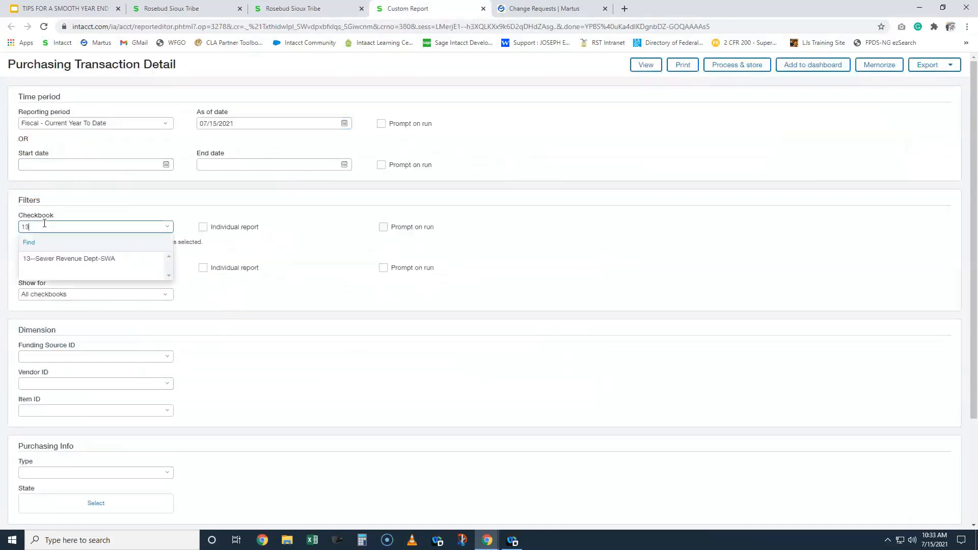
click(64, 259)
click(54, 268)
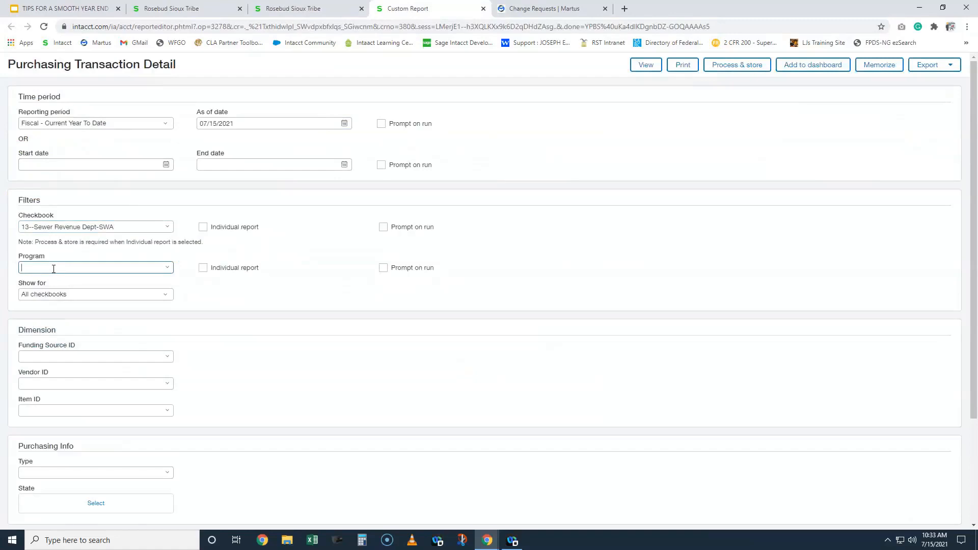
text(16)
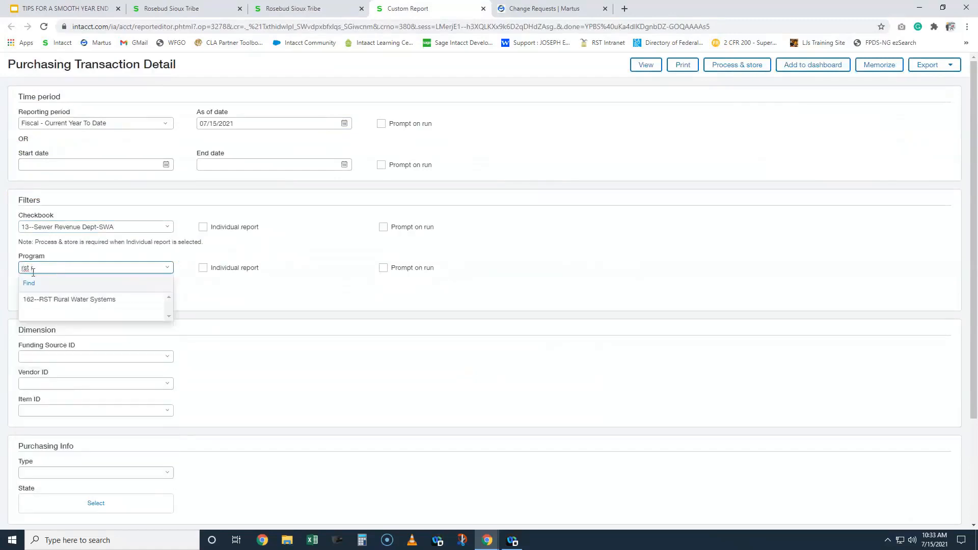
click(45, 297)
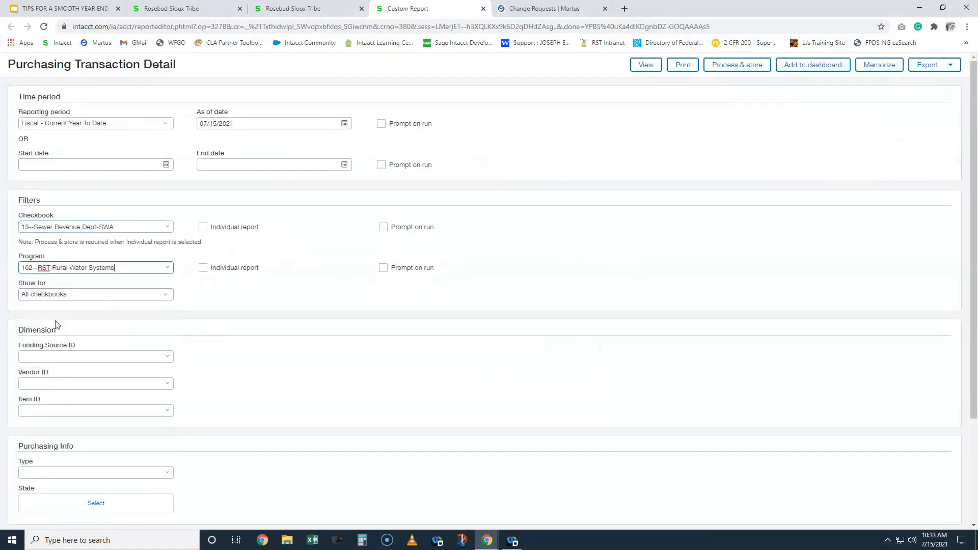
Step: Set the report's dimensions to funding source 830.162 Revenue--(R) Water and Sewer Revenue, vendor MISSION ACE HARDWARE and item 70900--Other Repairs and Maintenance
click(197, 10)
click(414, 10)
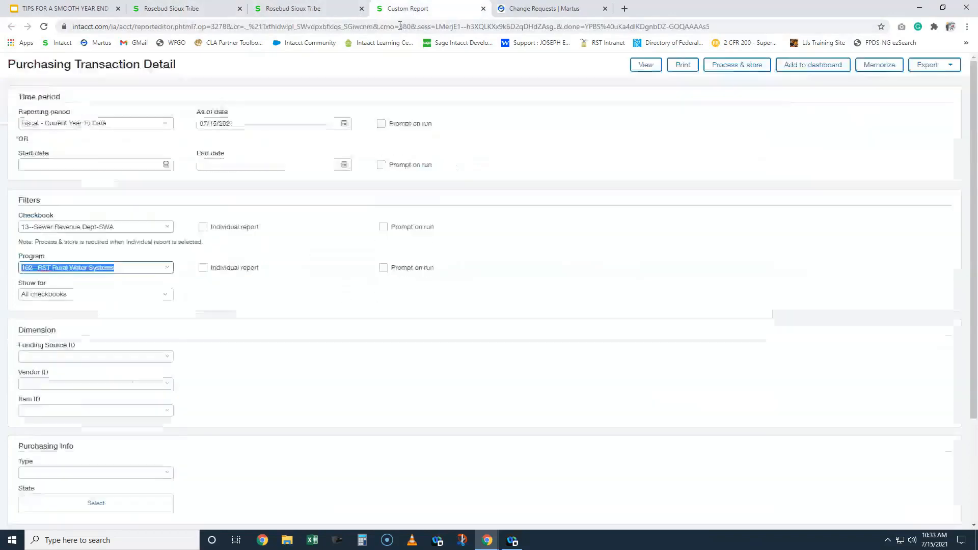
click(56, 356)
text(830)
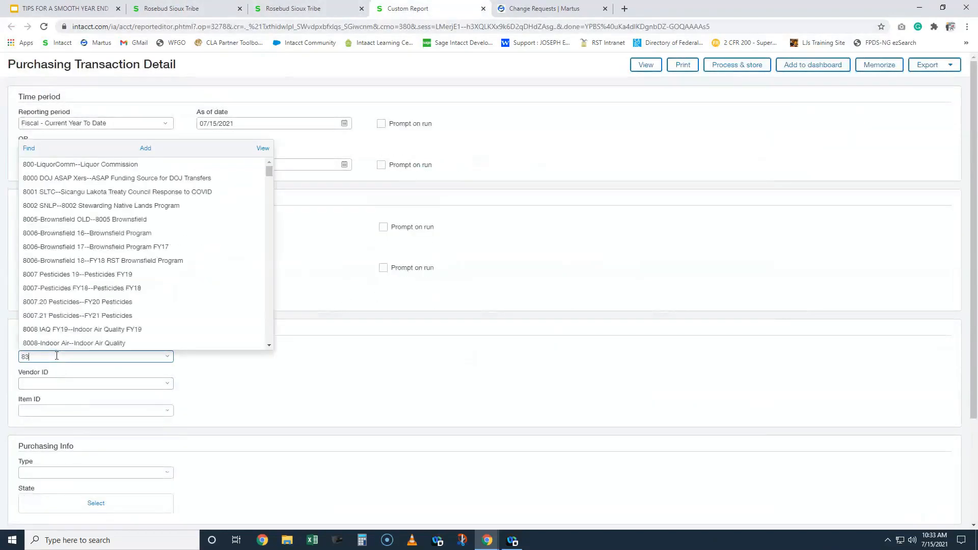
click(58, 447)
click(50, 385)
text(mission a)
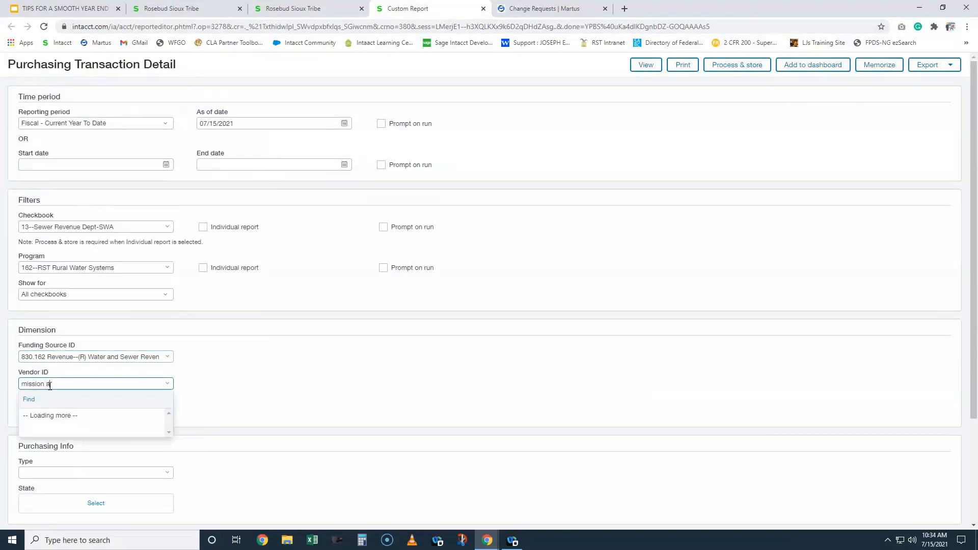
key(Return)
click(51, 411)
text(70900)
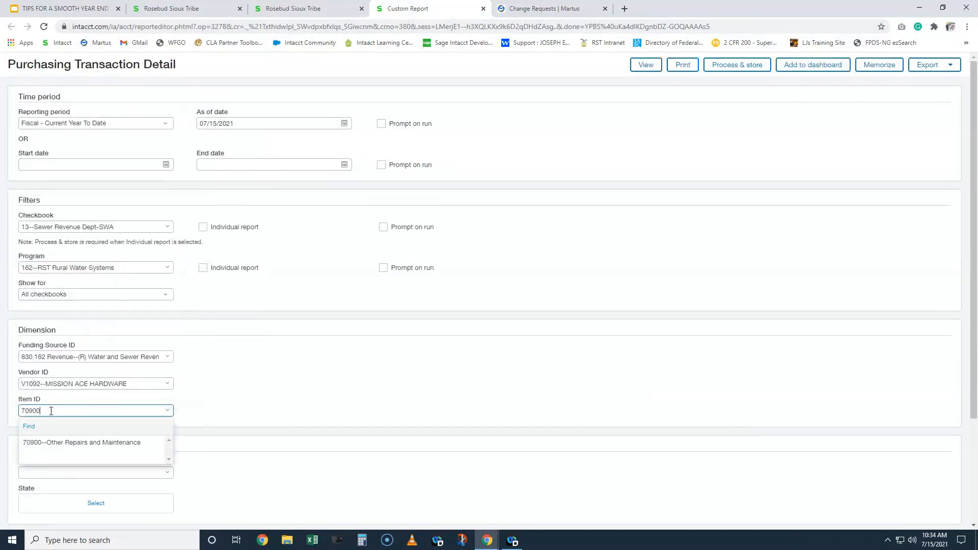
click(69, 443)
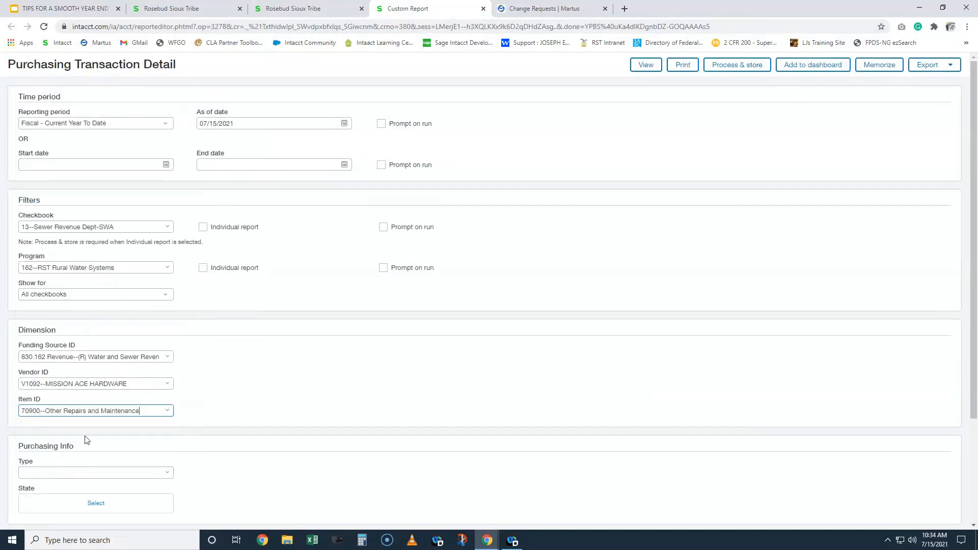
Step: Set the report's purchasing transaction type to Purchase Order
click(78, 472)
text(purch)
click(66, 506)
scroll(67, 469, down, 2)
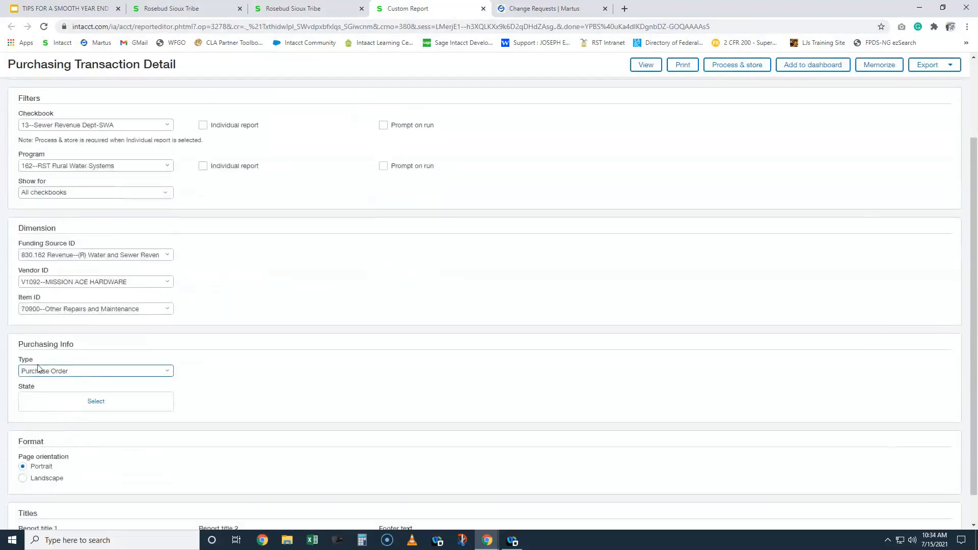
scroll(102, 380, down, 1)
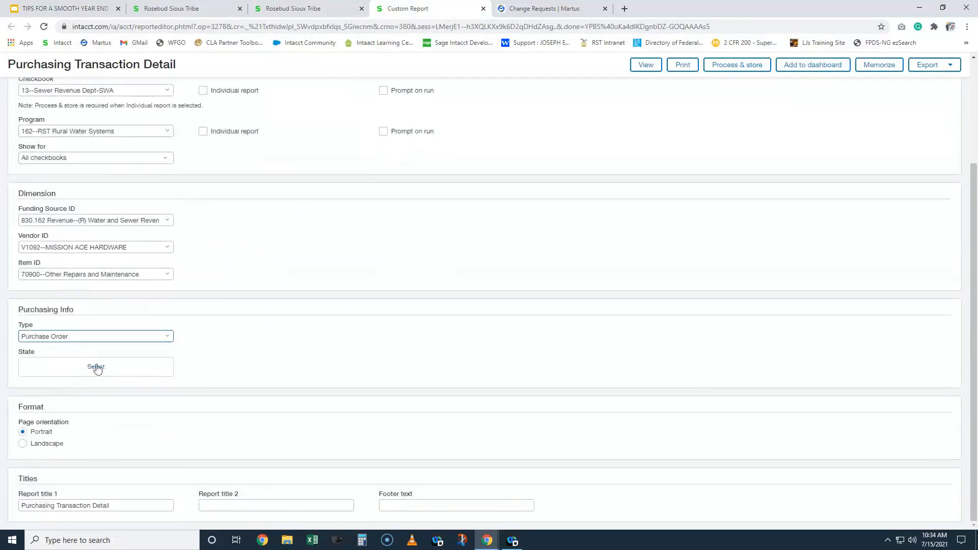
Step: Limit the report to the states Draft, Pending, In Progress and Partially Converted
click(97, 367)
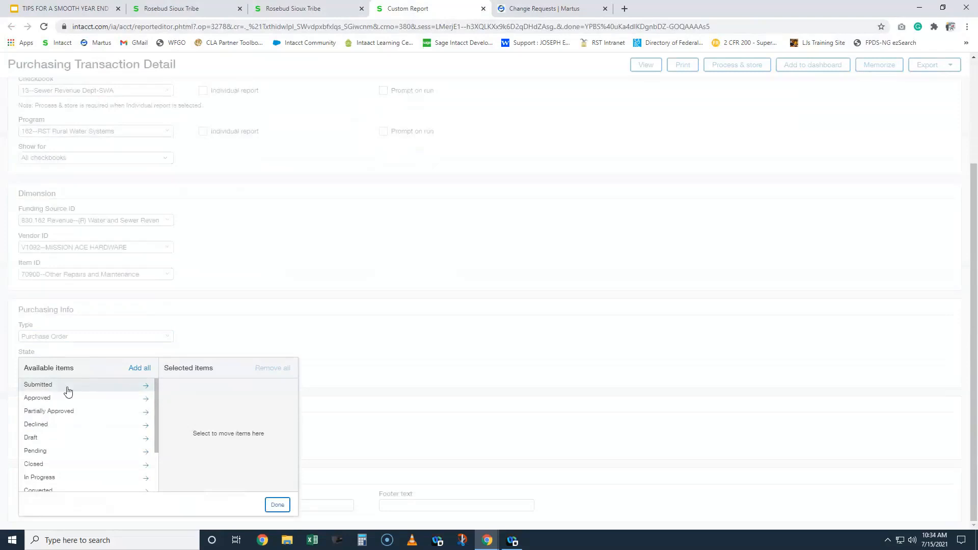
click(65, 443)
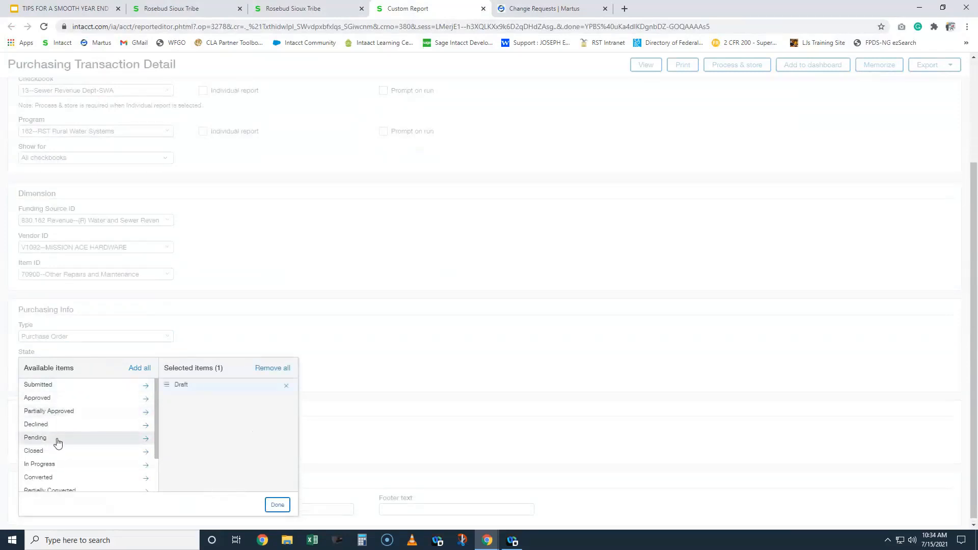
click(66, 442)
click(65, 452)
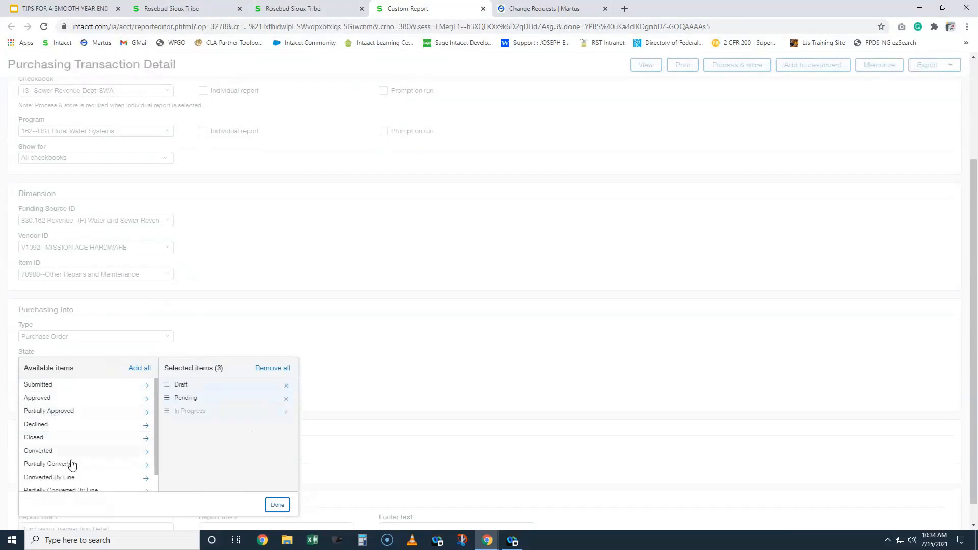
click(70, 463)
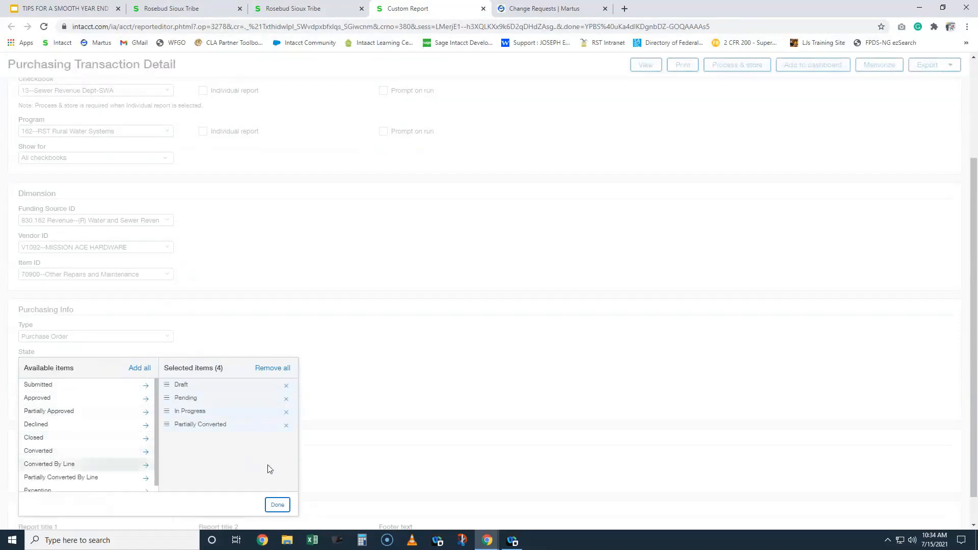
click(277, 505)
Step: View the Purchasing Transaction Detail report and check the creation dates of the listed purchase orders
click(645, 66)
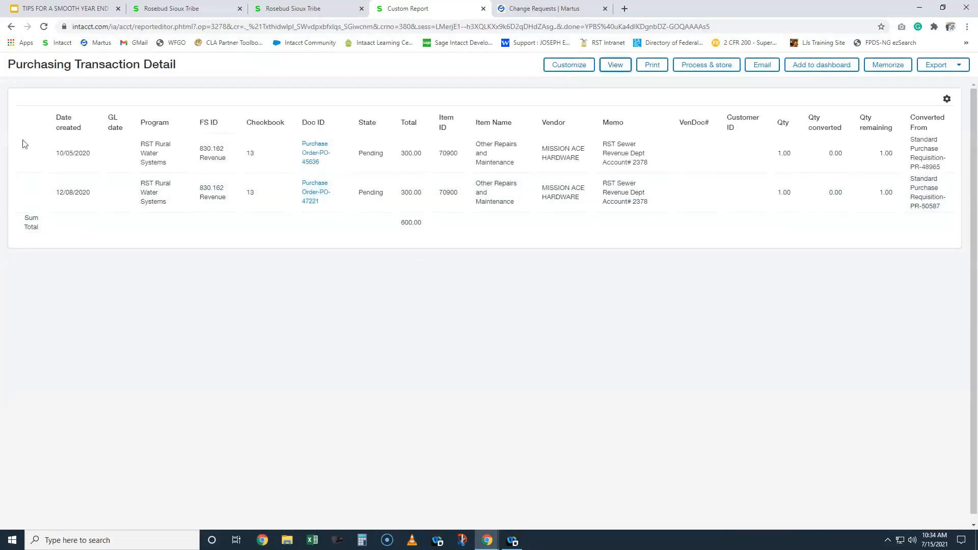
drag(23, 149, 94, 163)
drag(56, 196, 88, 201)
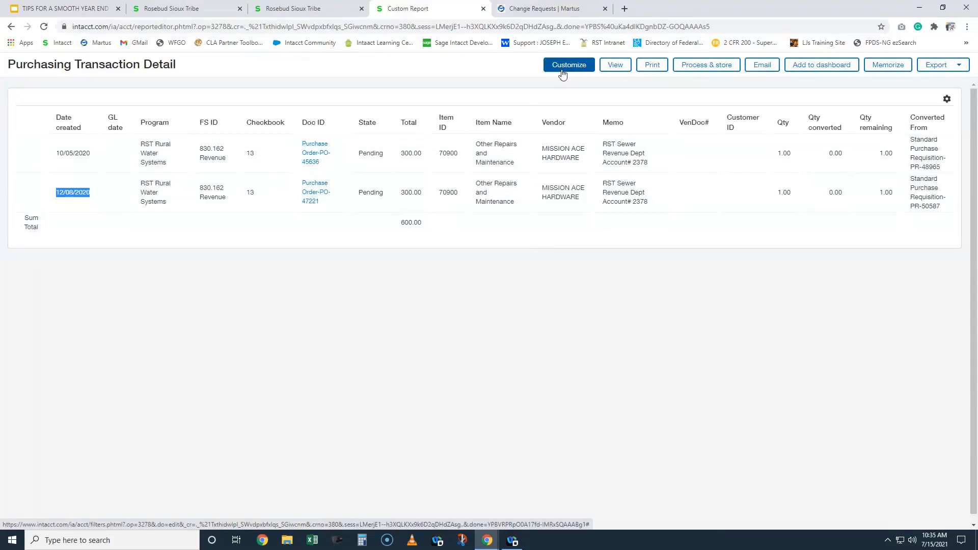
Step: Reopen the report's customization and clear the Purchase Order transaction type
click(562, 71)
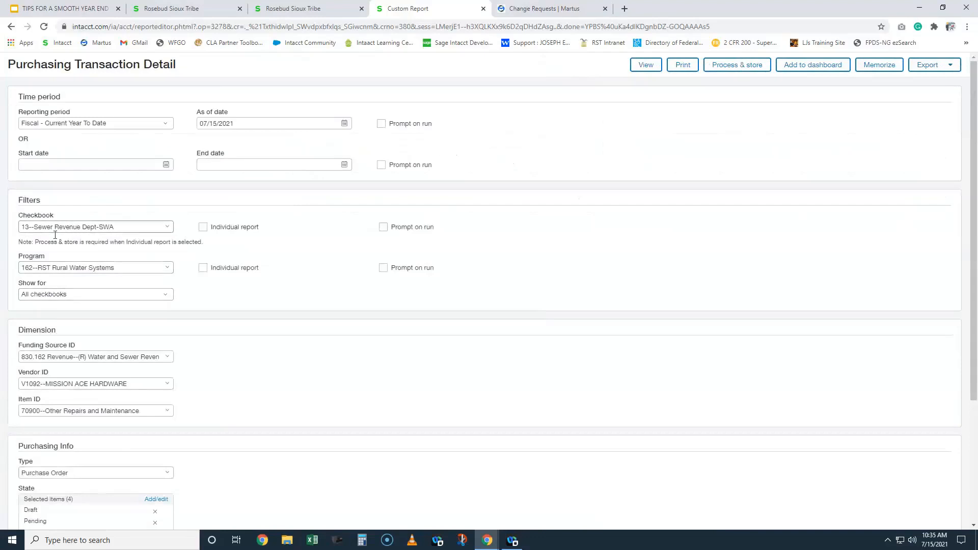
scroll(115, 249, down, 2)
scroll(112, 285, down, 1)
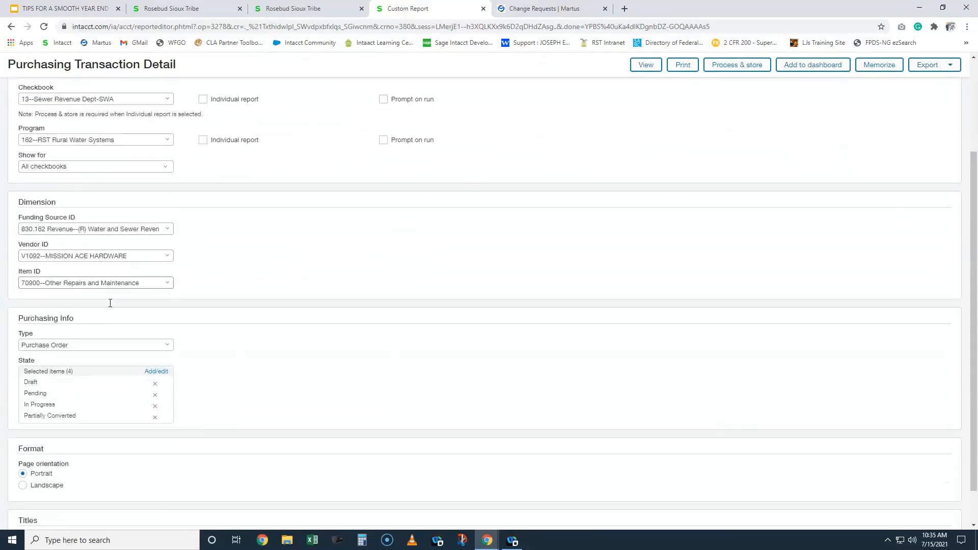
click(168, 323)
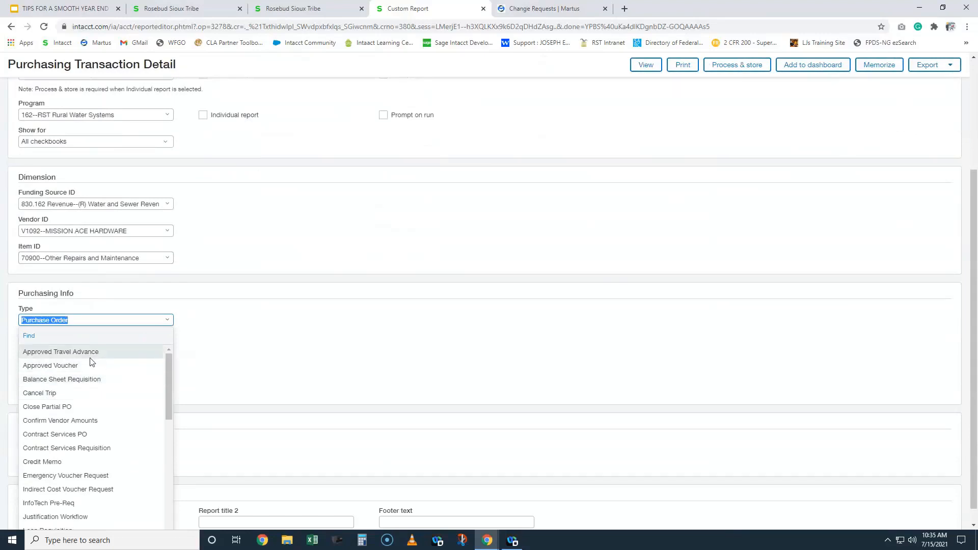
key(BackSpace)
click(314, 270)
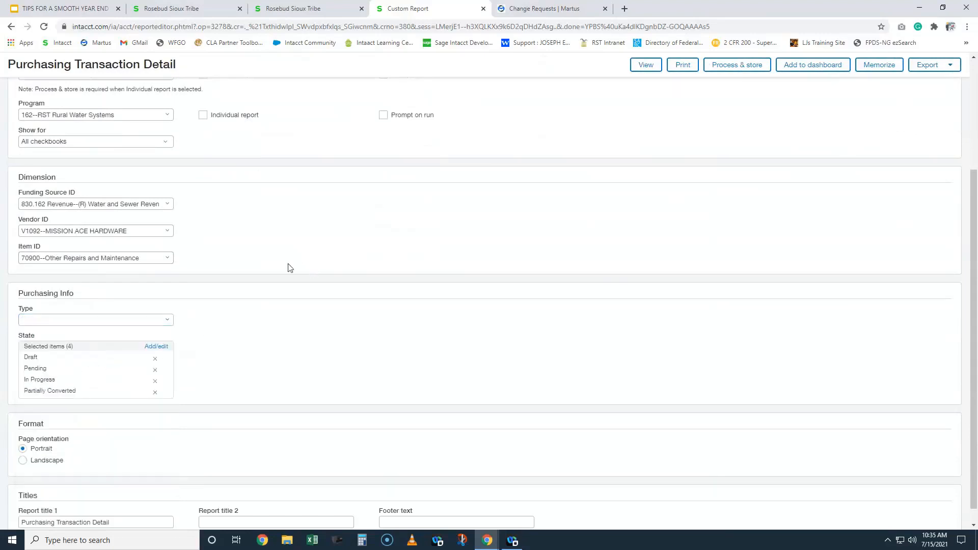
Step: Remove all selected states from the report filter and add only Closed
click(155, 361)
click(155, 364)
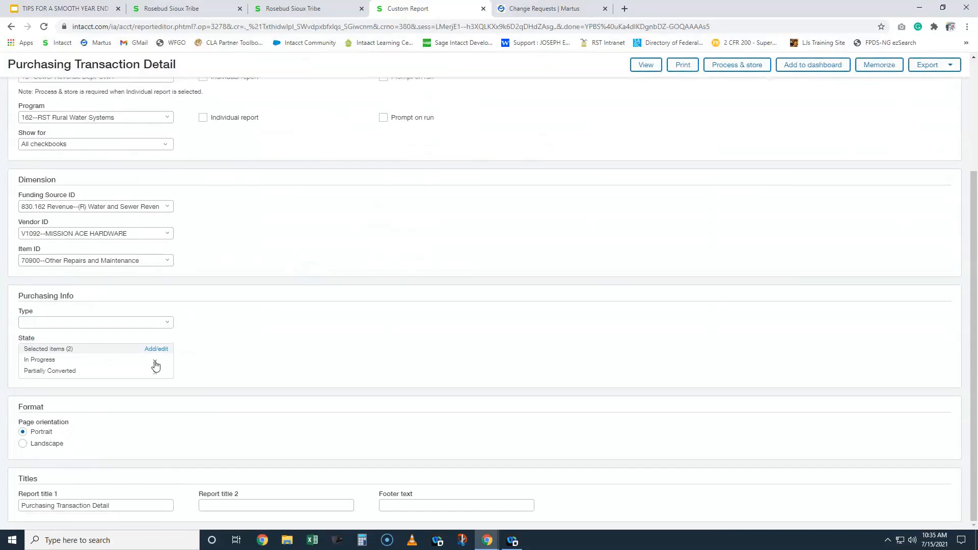
click(157, 369)
click(155, 374)
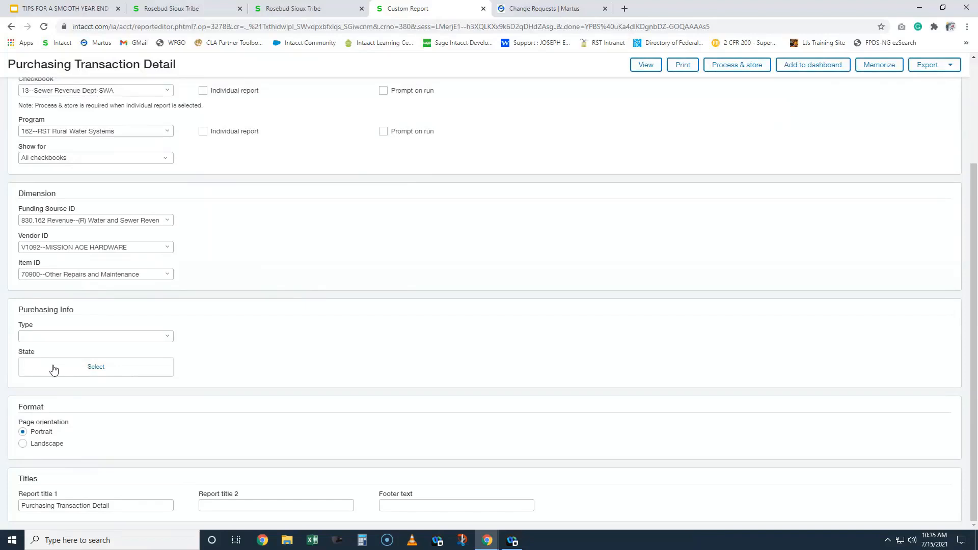
click(98, 367)
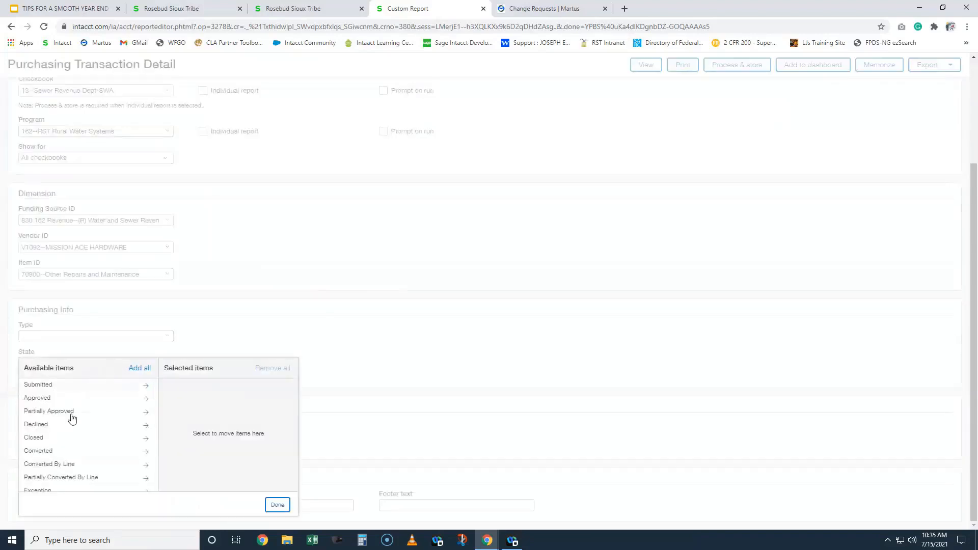
click(88, 441)
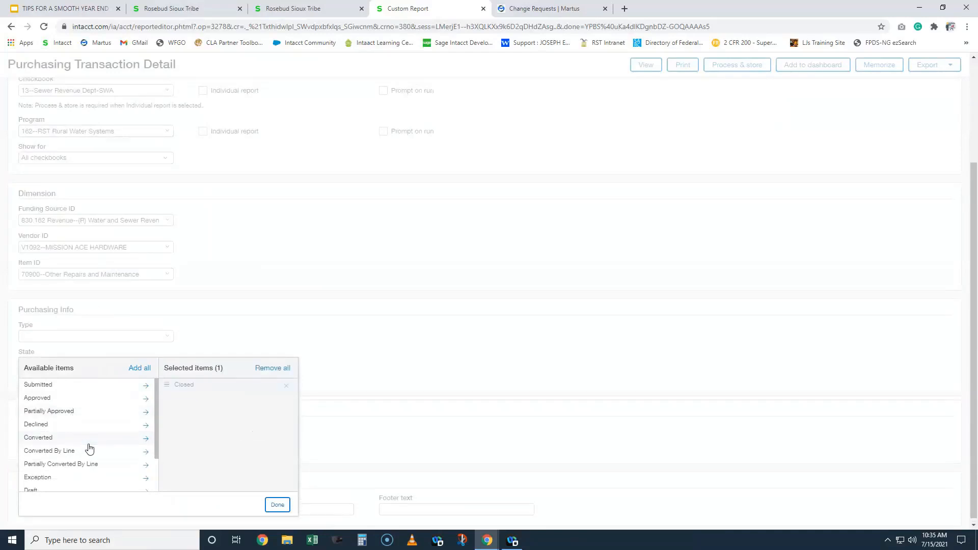
click(277, 505)
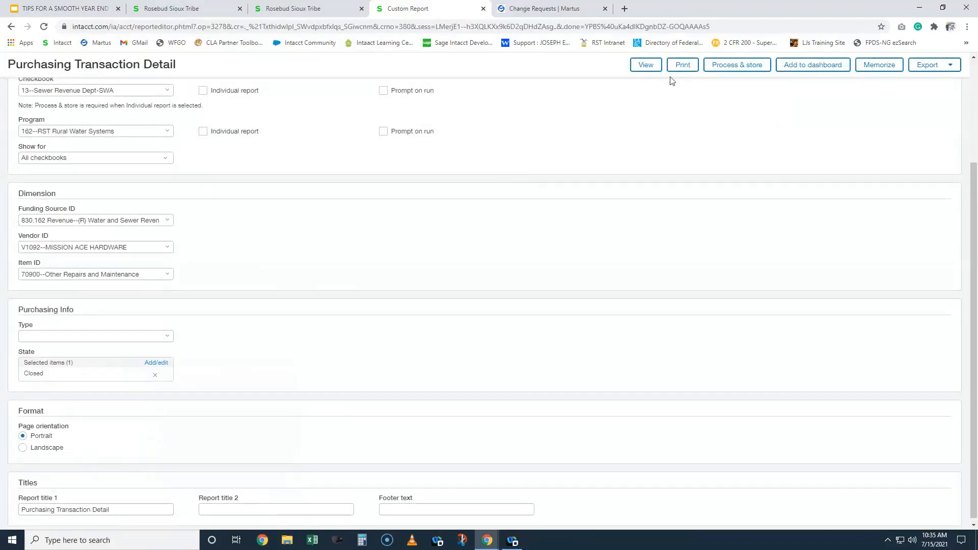
Step: View the report for closed transactions and check the voucher's total and the purchase order it was converted from
click(658, 67)
double_click(408, 149)
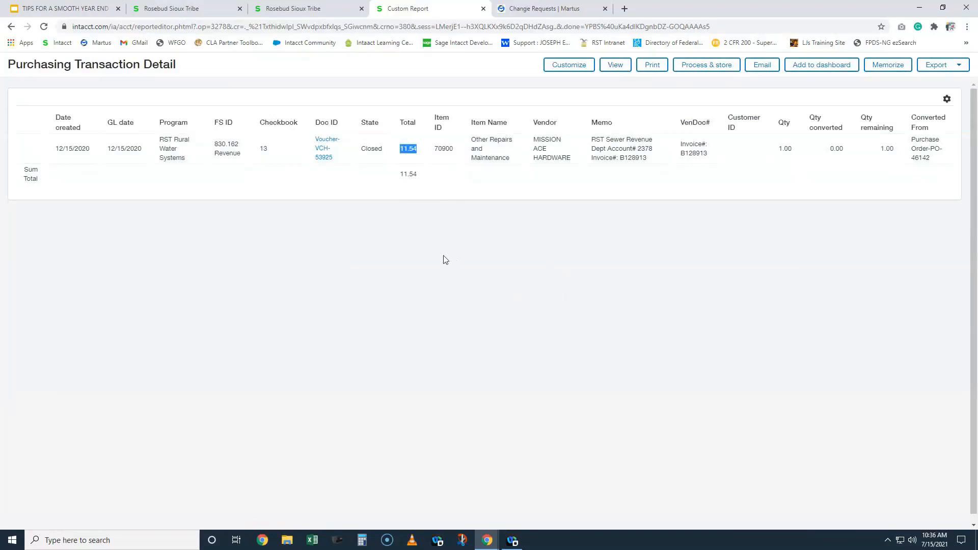
double_click(914, 158)
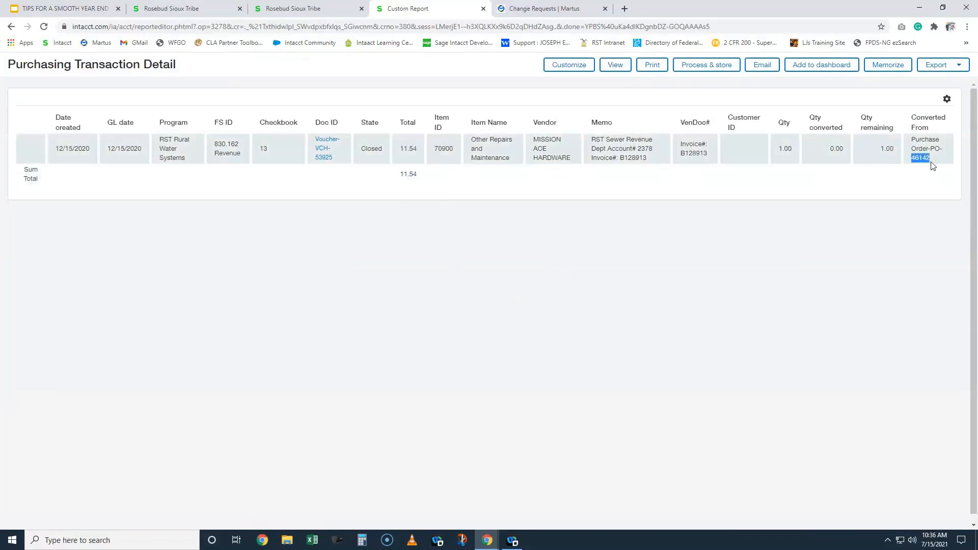
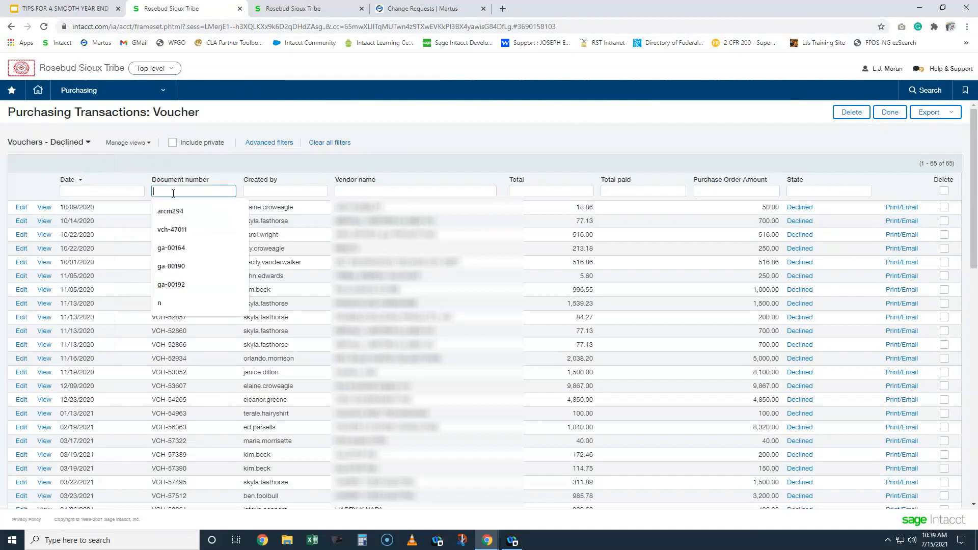
Step: Filter the declined vouchers list by document number for the 18.86 voucher dated 10/09/2020
text(vch-51556)
key(Return)
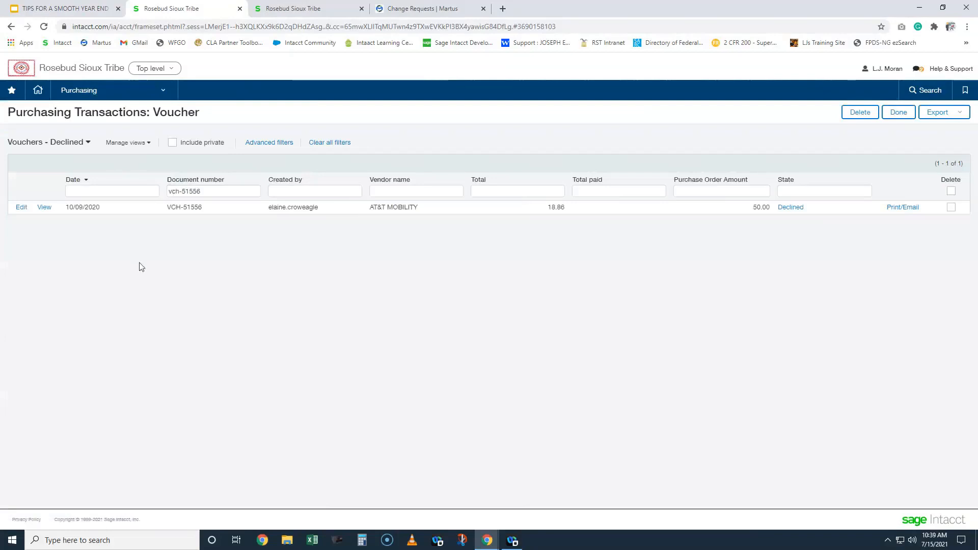
Step: Open the declined AT&T MOBILITY voucher's approval history, read the comment explaining why it was declined, and return to the voucher list
drag(68, 208, 93, 209)
drag(371, 205, 414, 207)
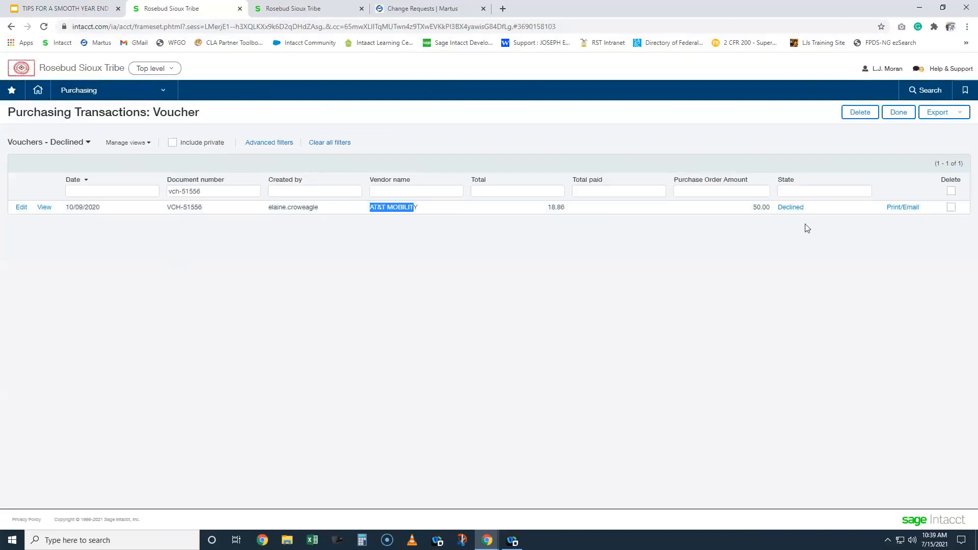
click(793, 208)
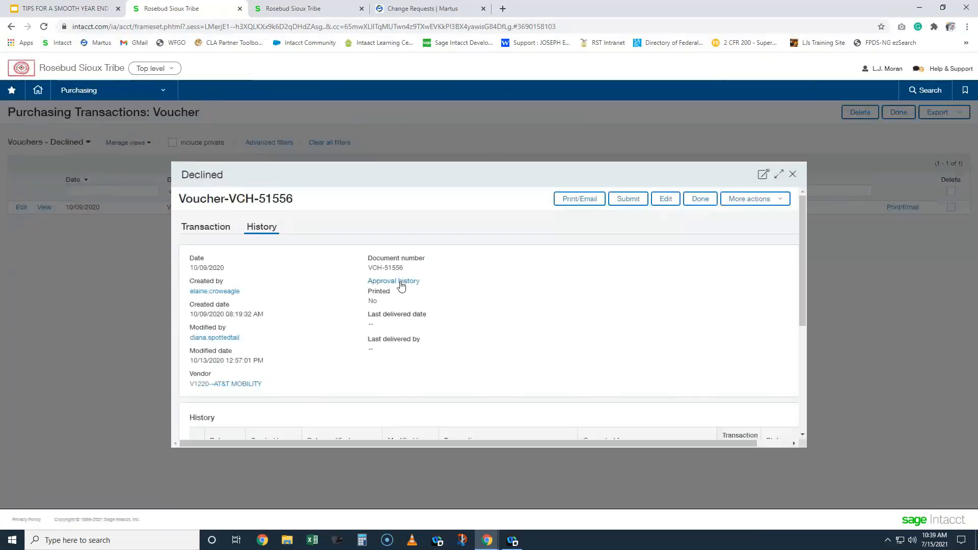
click(401, 284)
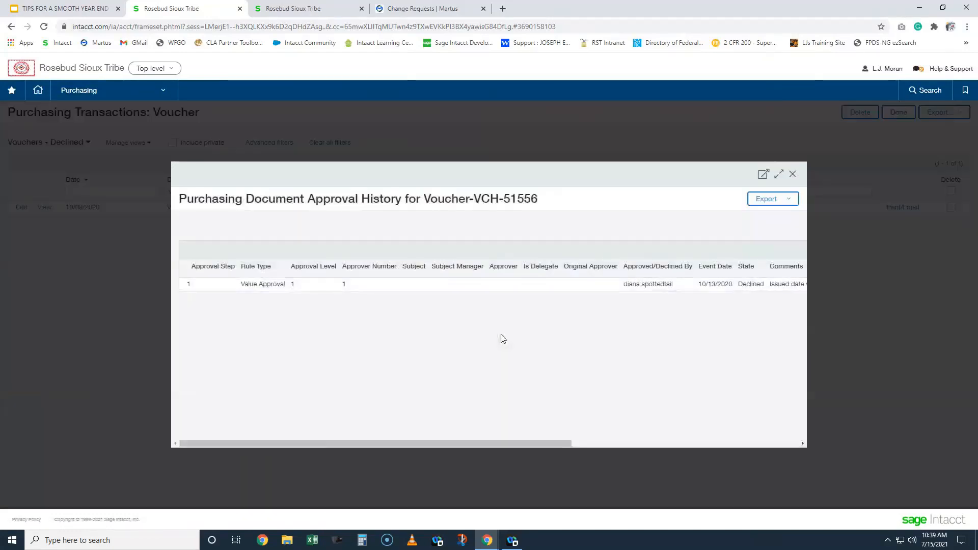
drag(549, 443, 830, 386)
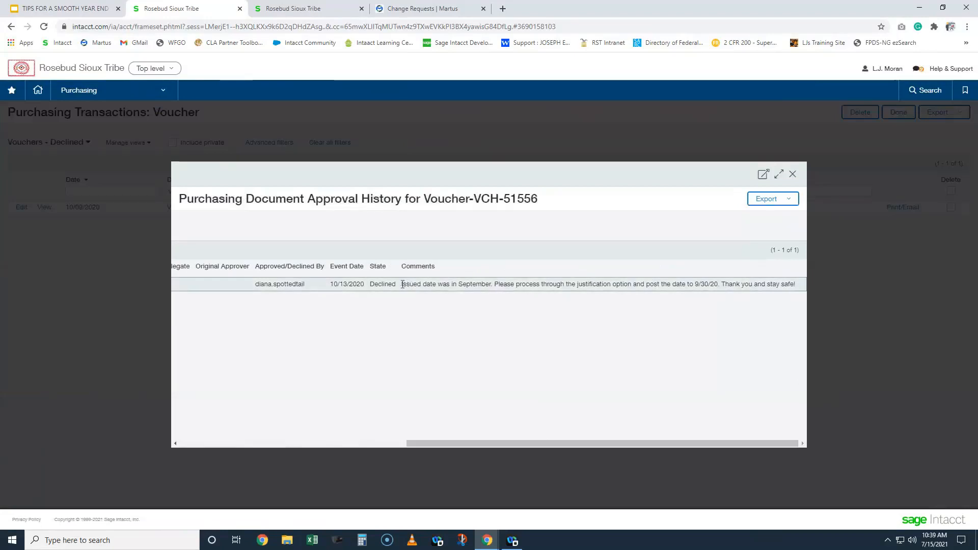
drag(423, 287, 465, 292)
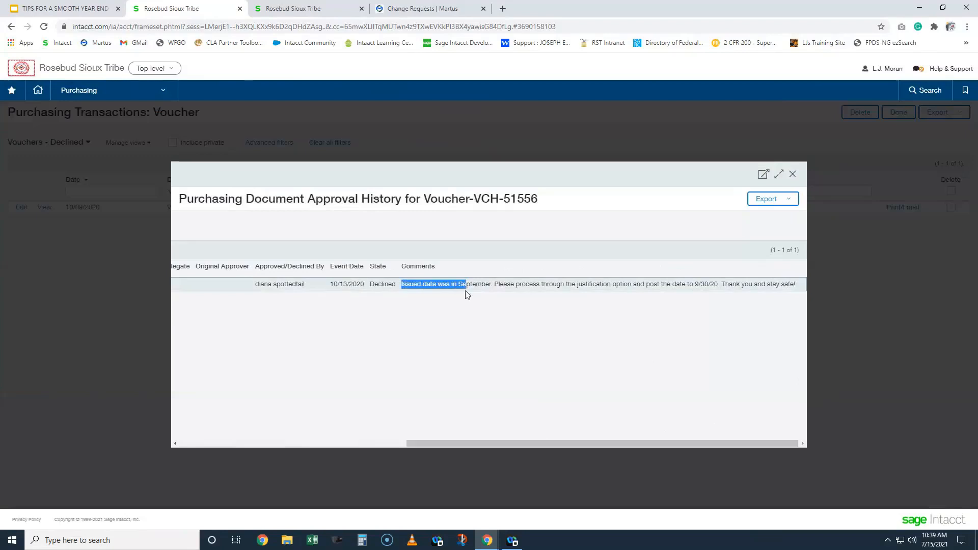
drag(467, 295, 553, 286)
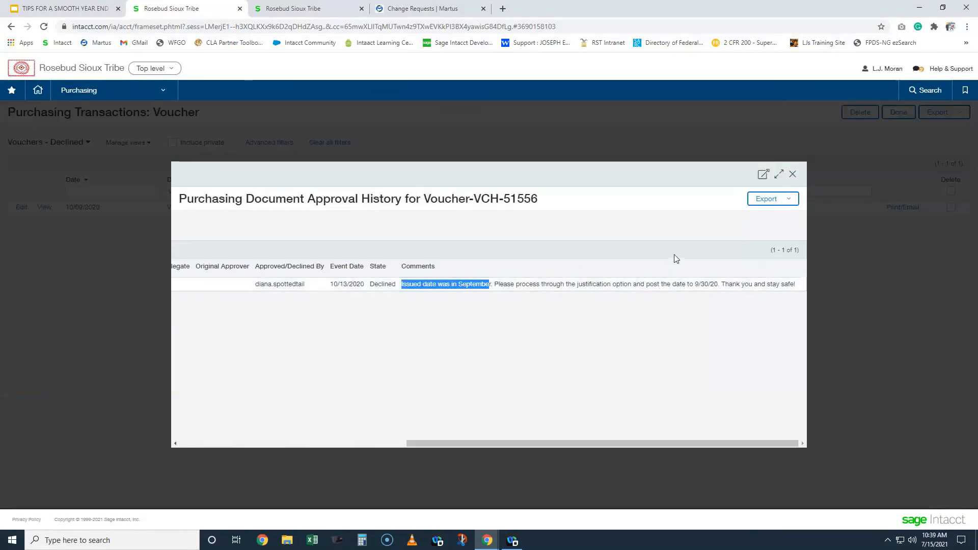
click(792, 174)
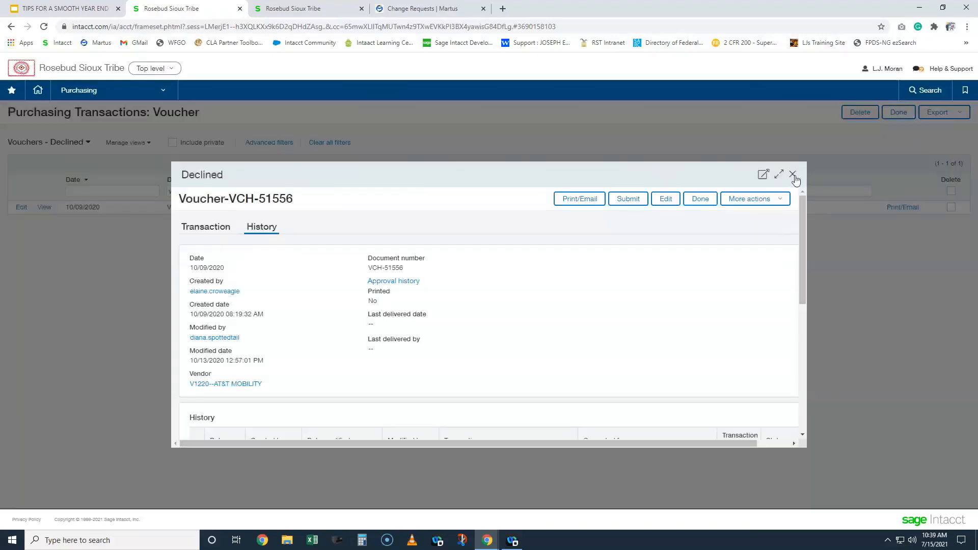
click(792, 175)
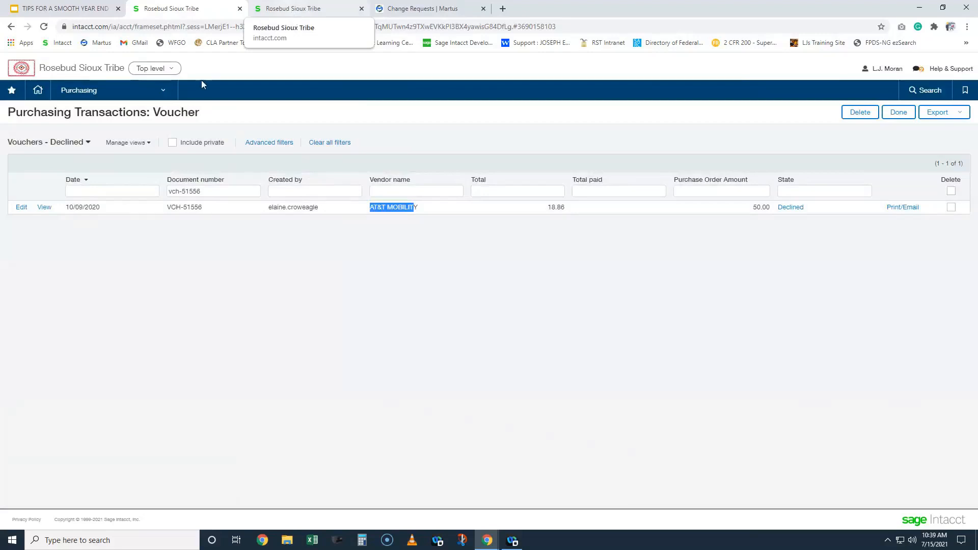
Step: View the declined voucher's transaction details and open the Purchasing Transaction Detail report from the Reports Center
click(44, 208)
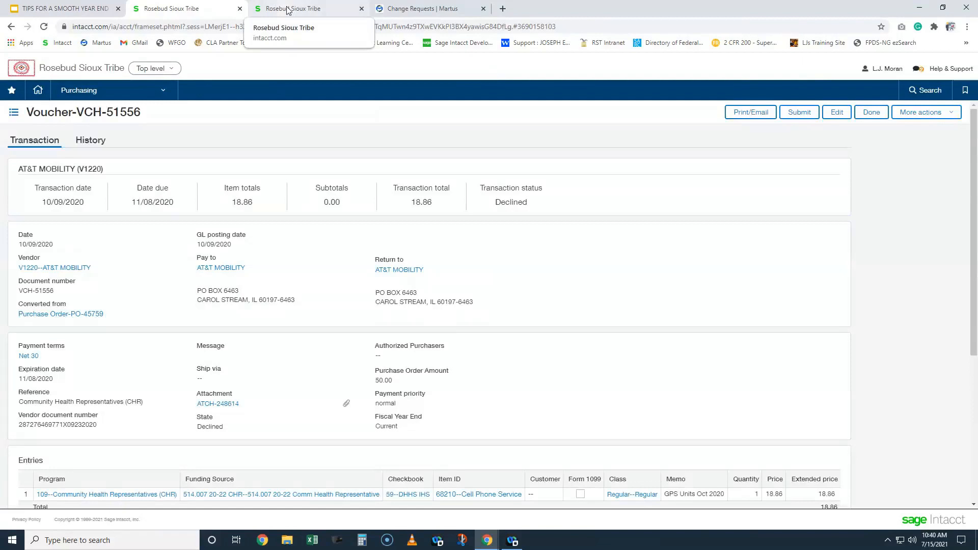
click(287, 9)
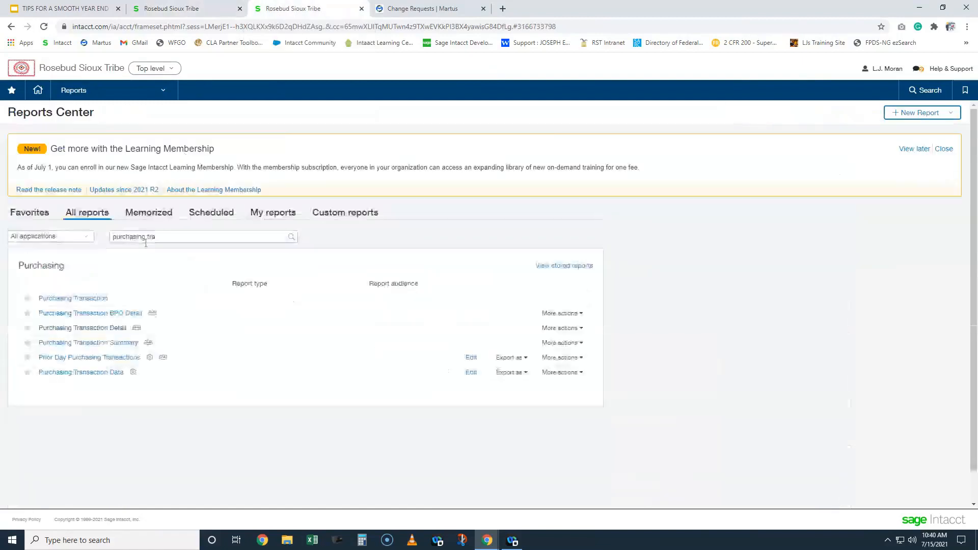
click(91, 329)
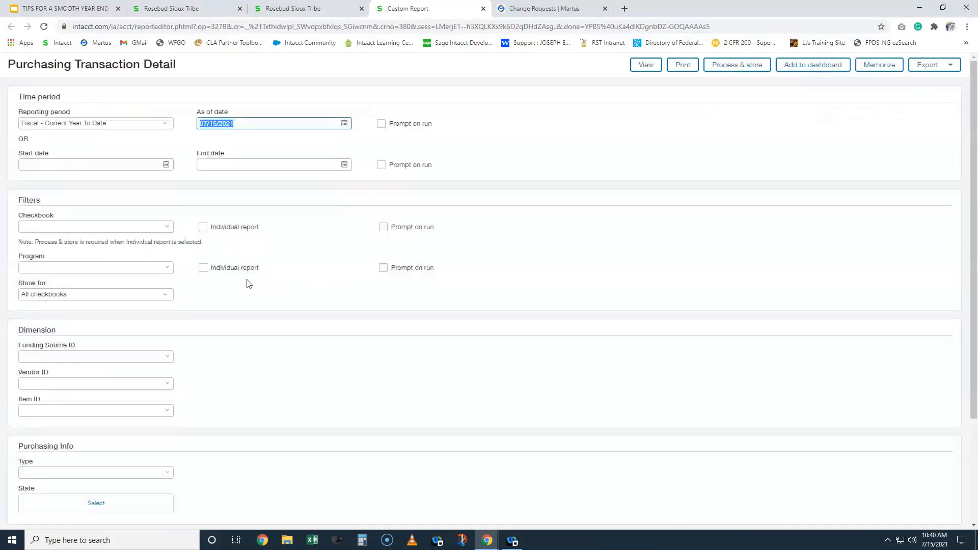
Step: Set the report's start date to 09/30/2020 and its end date to 10/09/2020, consulting the voucher for the date
click(49, 164)
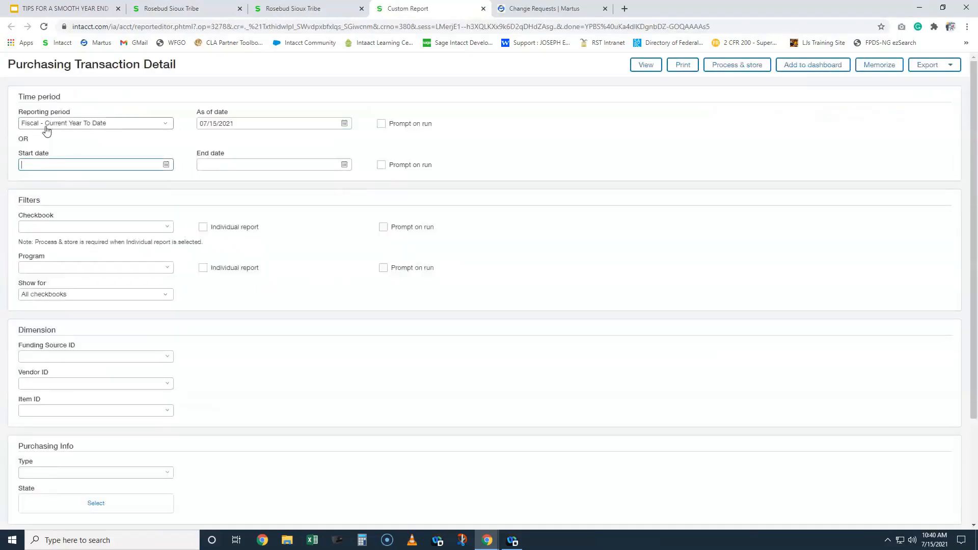
text(9/30/20)
key(Tab)
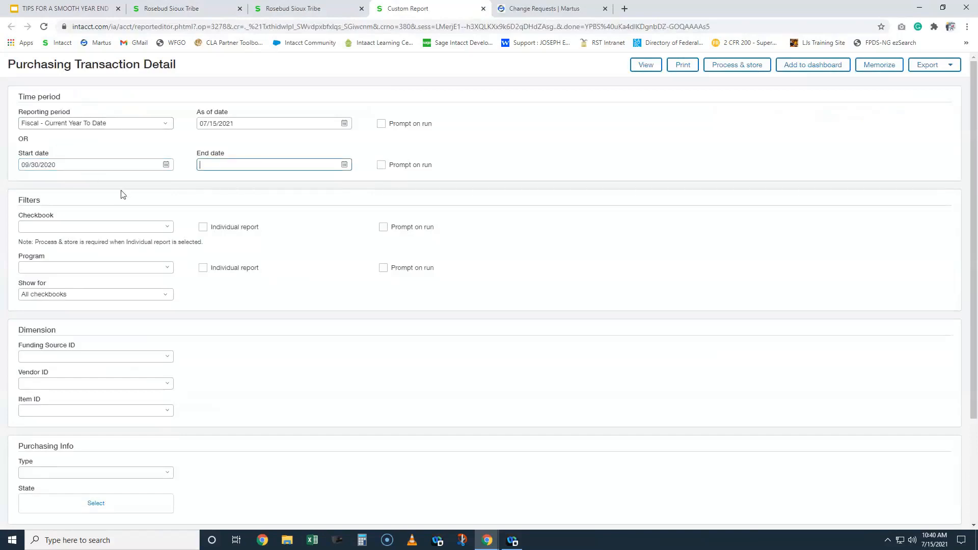
click(189, 8)
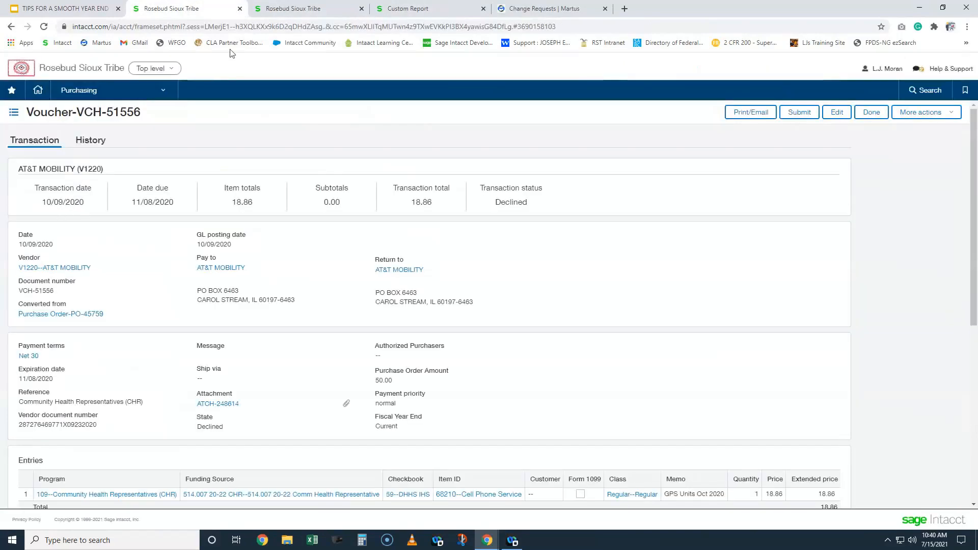
click(284, 11)
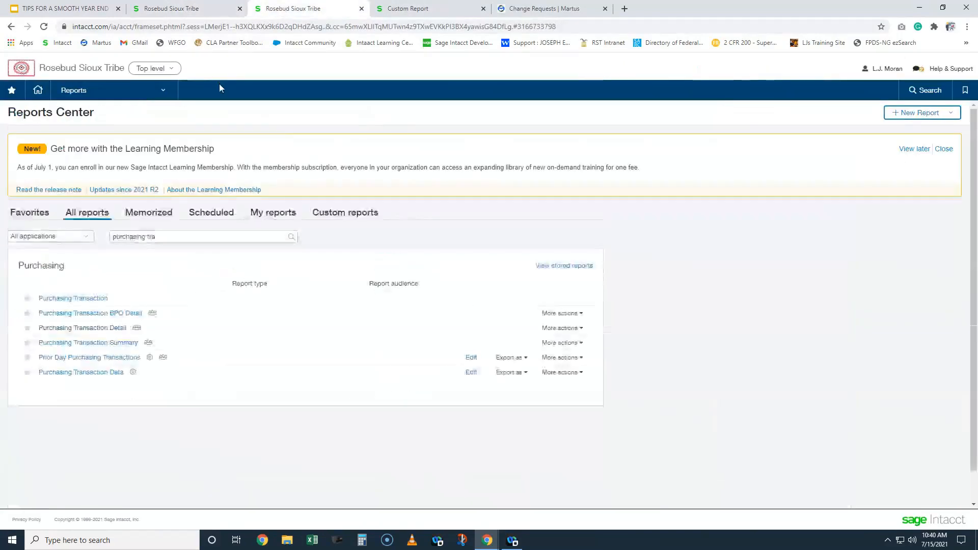
click(410, 8)
text(2020)
Step: Look up the voucher's entry coding and filter the report by checkbook 59--DHHS IHS and program 109--Community Health Representatives (CHR)
click(178, 9)
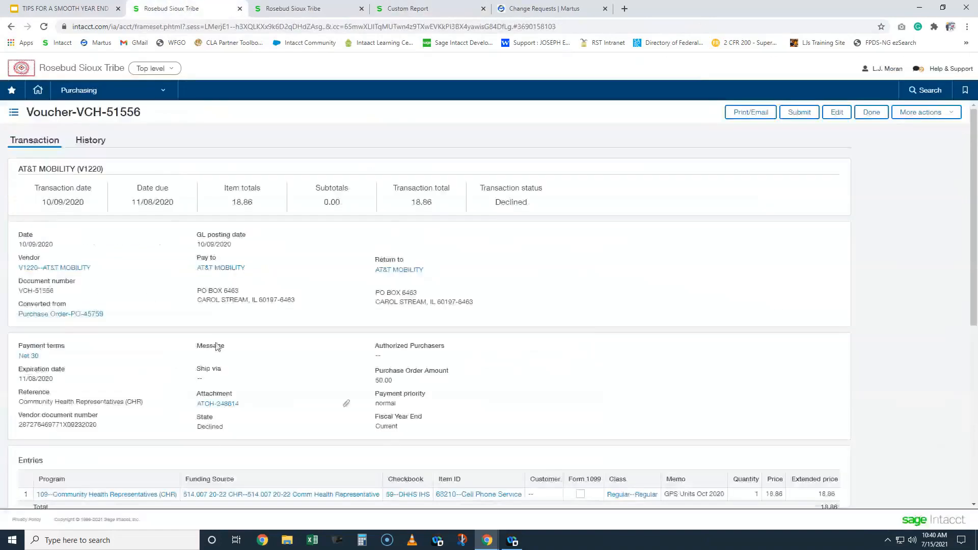
scroll(217, 347, down, 7)
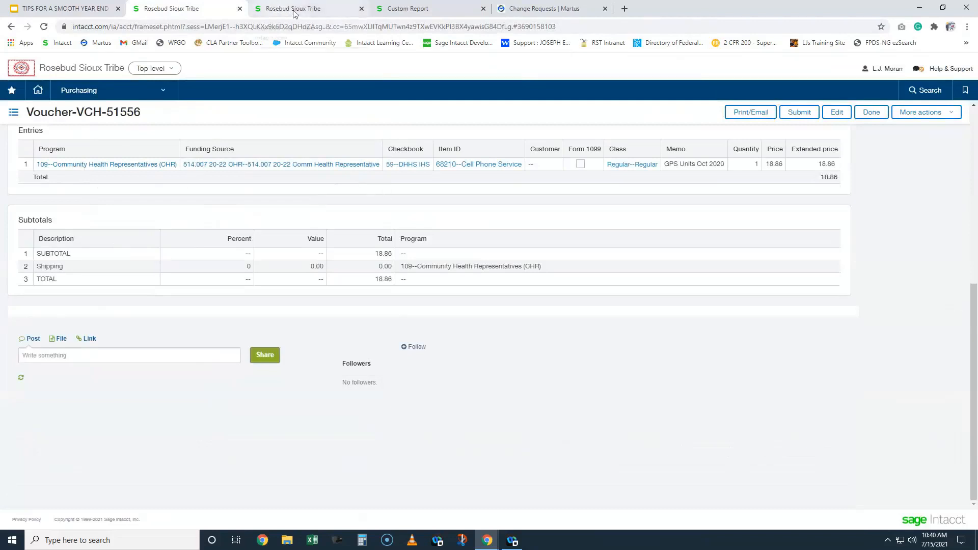
click(427, 7)
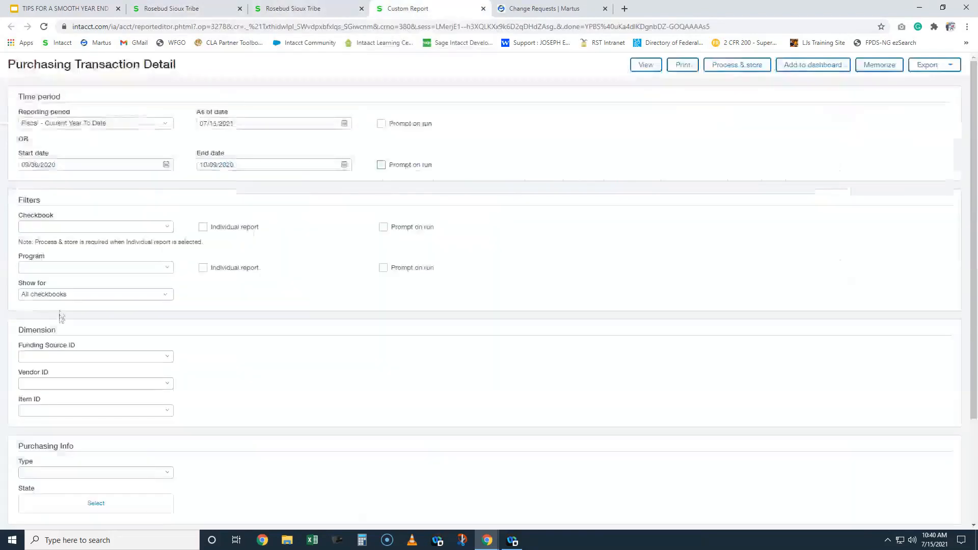
click(28, 227)
text(59)
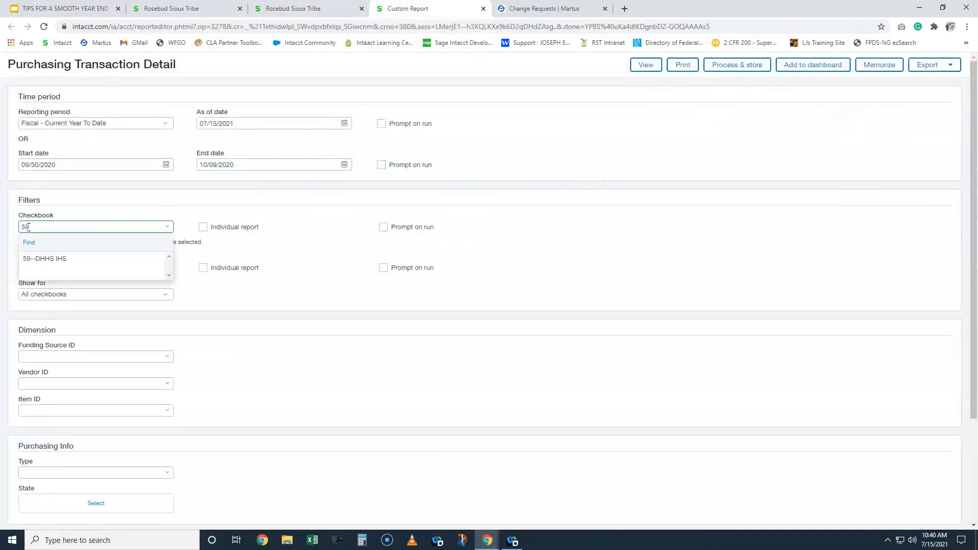
click(29, 261)
click(31, 269)
text(109)
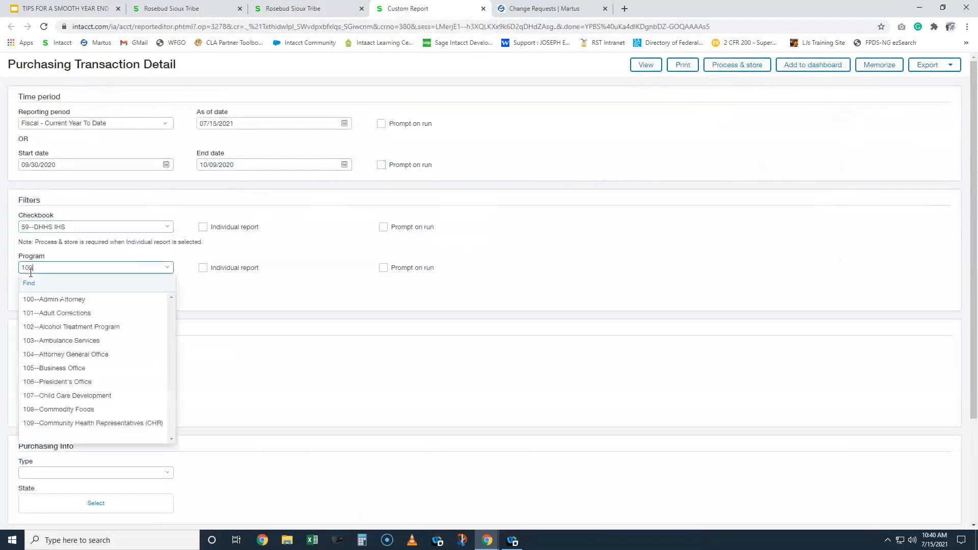
click(44, 300)
Step: Set the report's funding source to 514.007 20-22 CHR and its vendor to AT&T MOBILITY, as shown on the voucher
click(38, 356)
text(514.007)
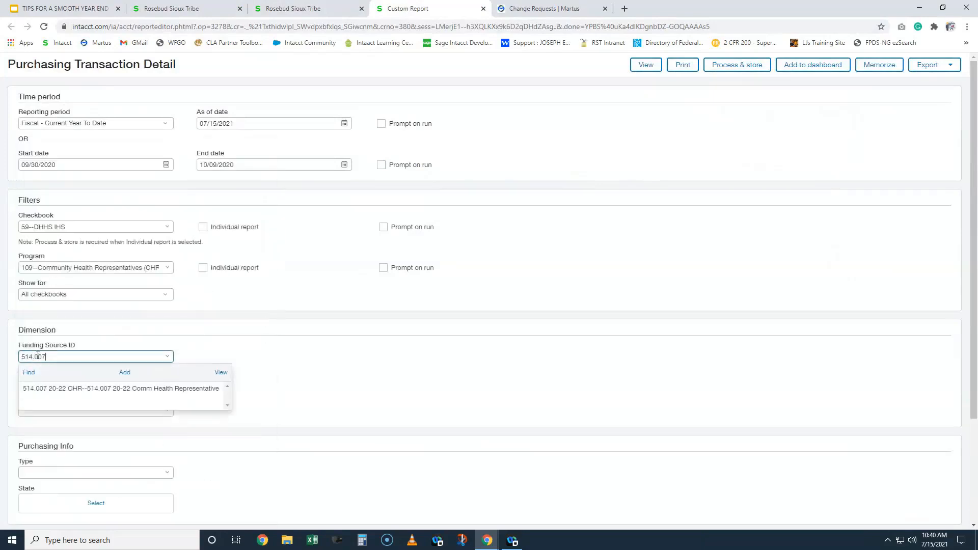
click(54, 388)
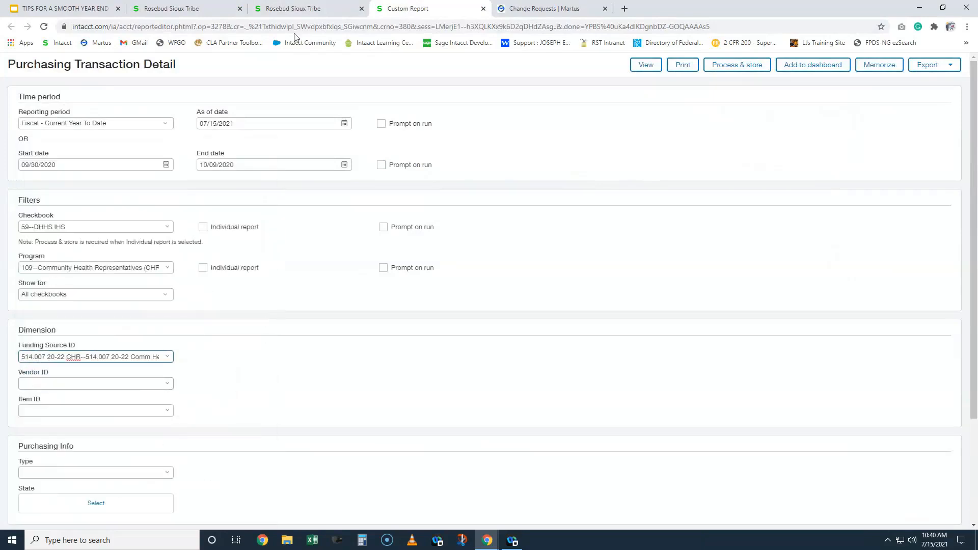
click(171, 9)
scroll(113, 202, up, 5)
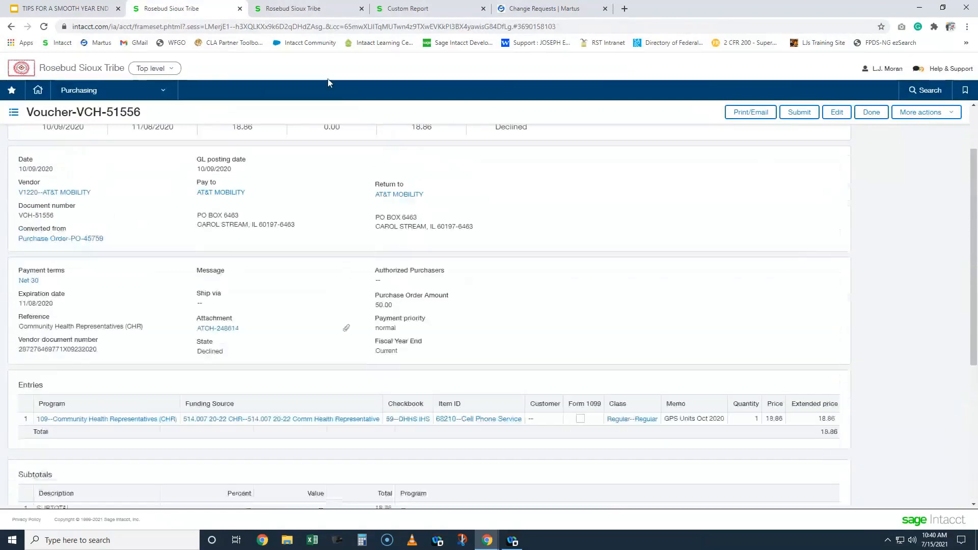
click(407, 8)
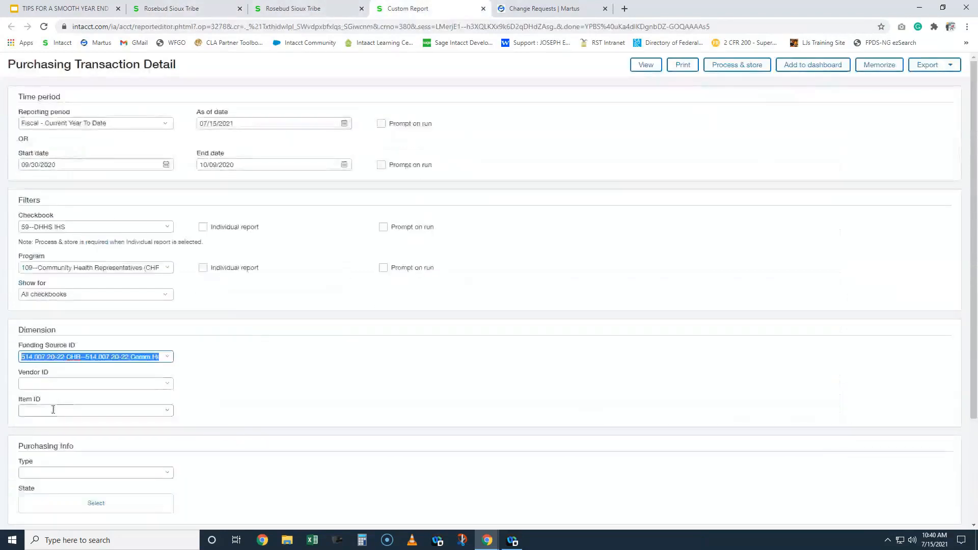
click(55, 387)
text(v1220)
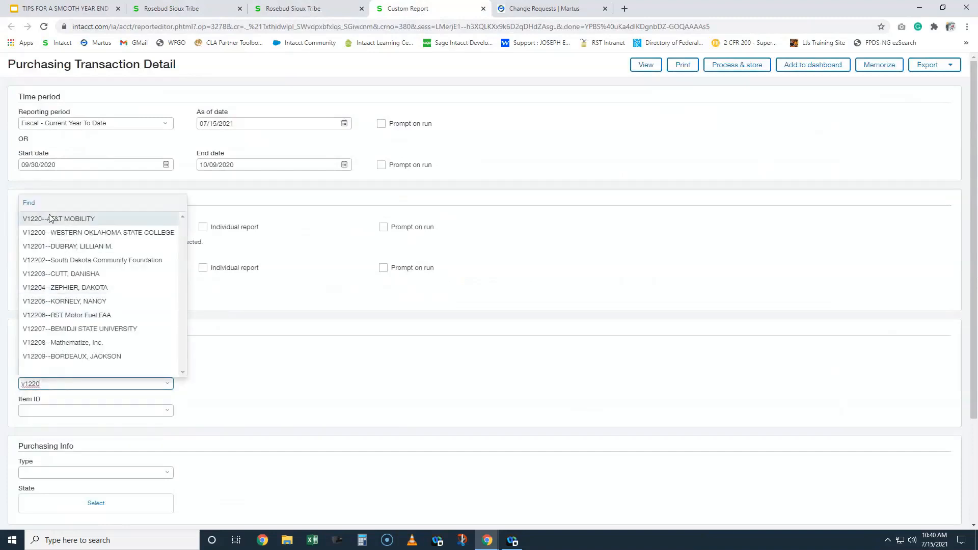
click(49, 220)
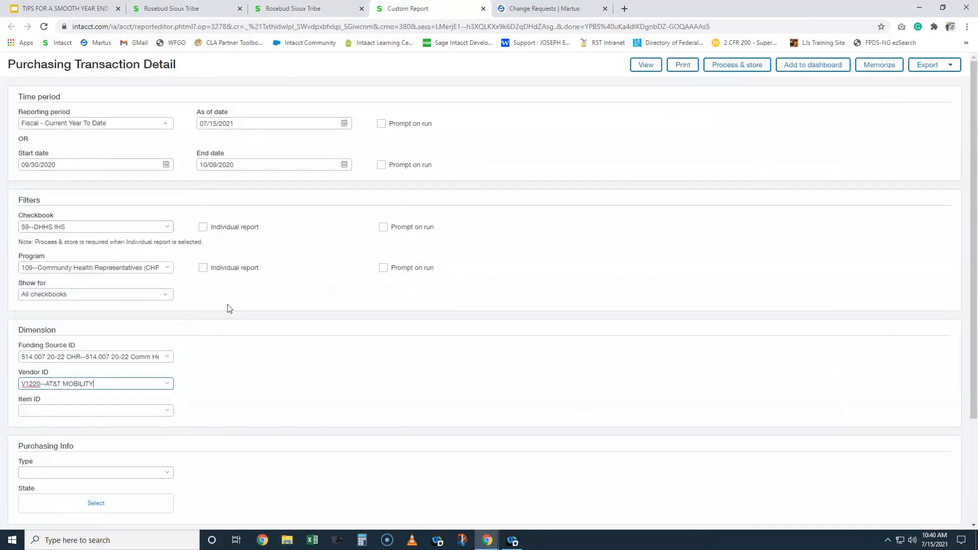
Step: Look up the voucher's item, filter the report by 68210--Cell Phone Service, and view the report
click(173, 10)
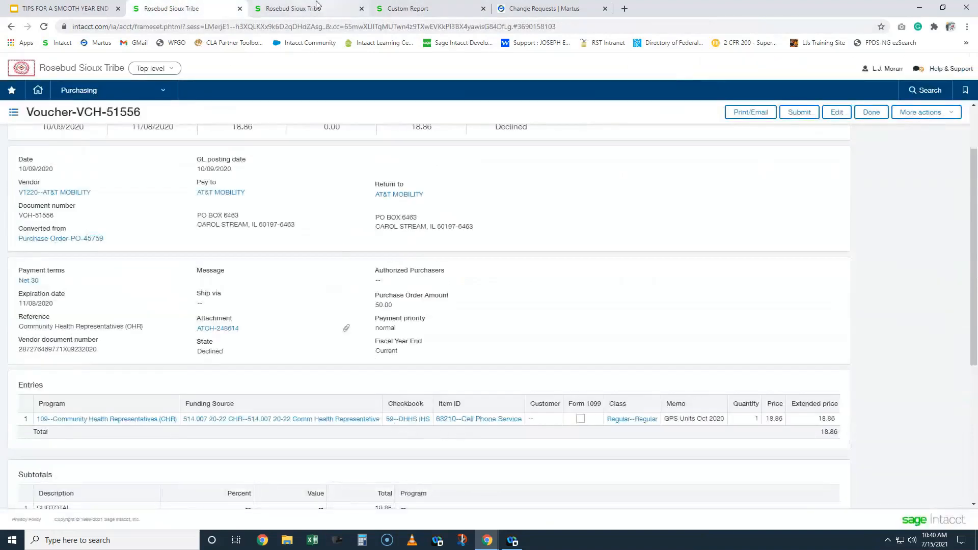
click(407, 9)
click(76, 410)
text(68210)
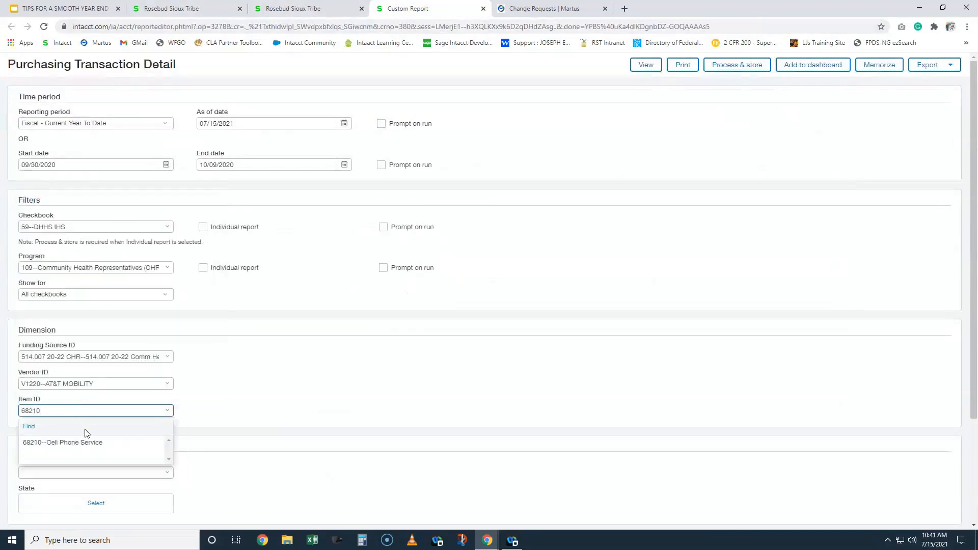
click(92, 443)
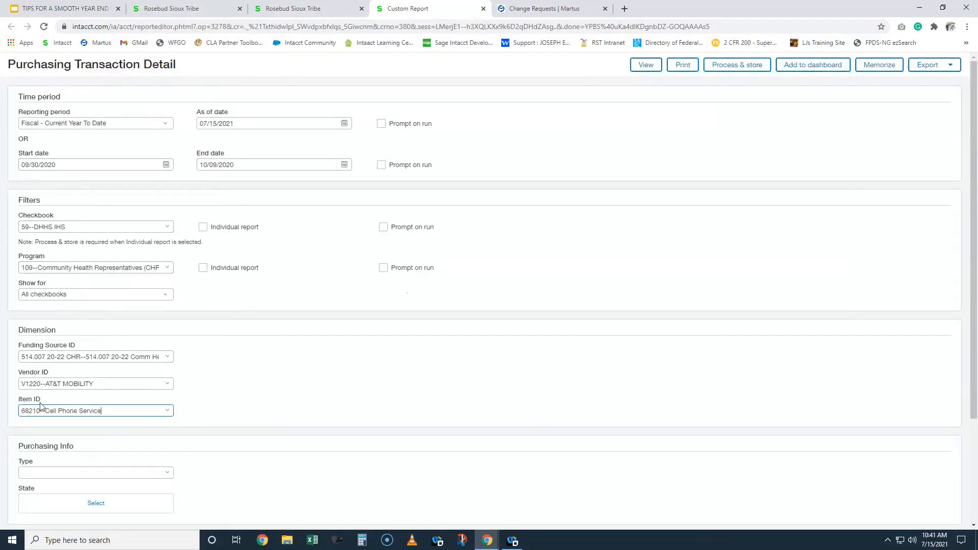
scroll(45, 400, down, 1)
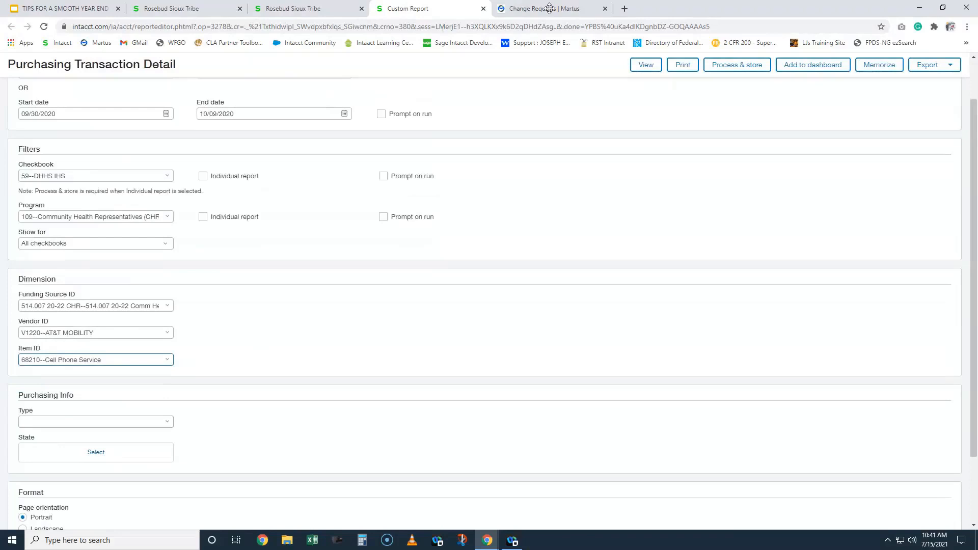
click(645, 65)
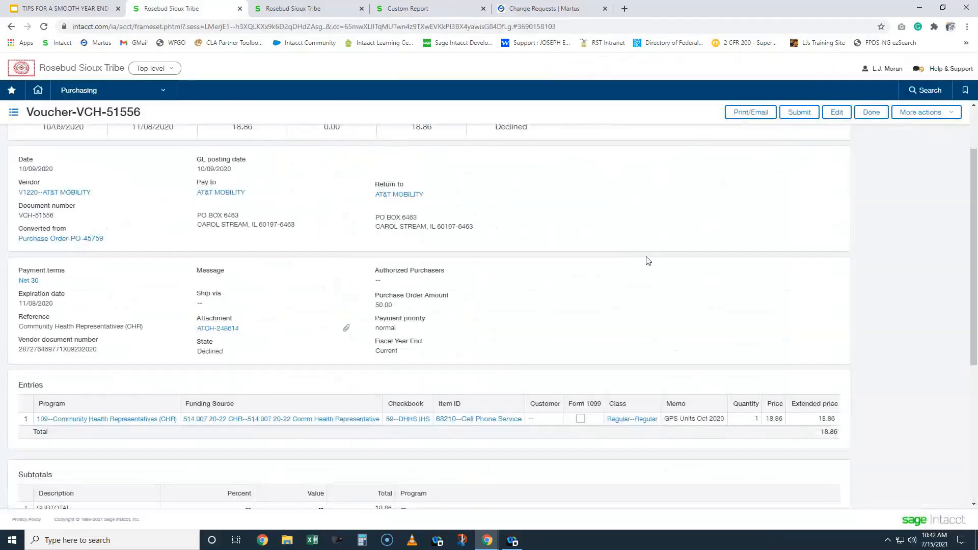
Step: Open the declined voucher's history and check the states of the source purchase order and the voucher
scroll(643, 253, up, 2)
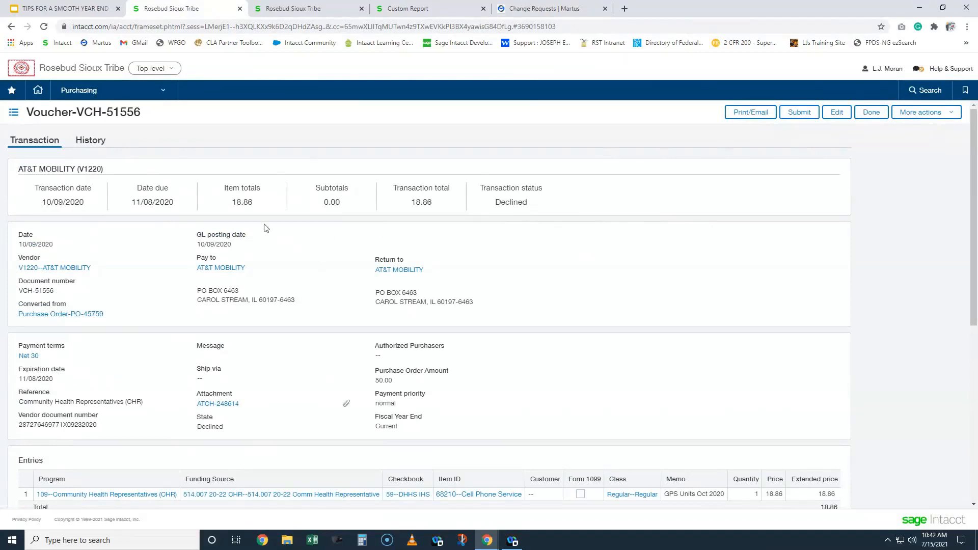
click(101, 142)
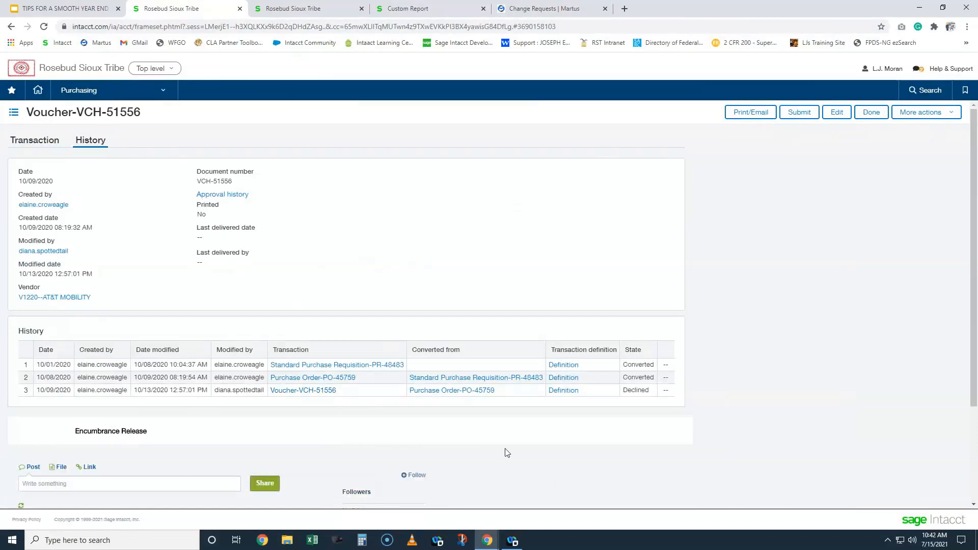
drag(622, 380, 663, 380)
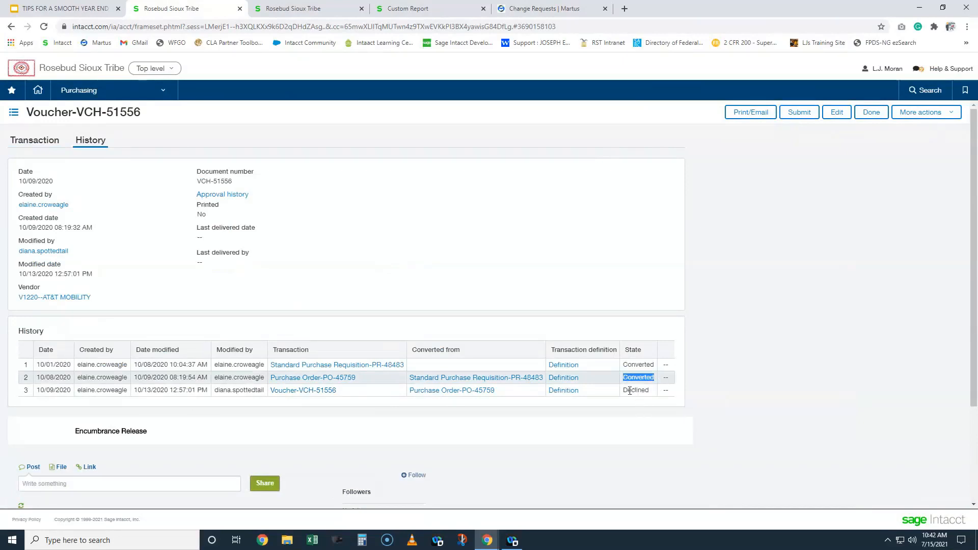
drag(627, 390, 645, 390)
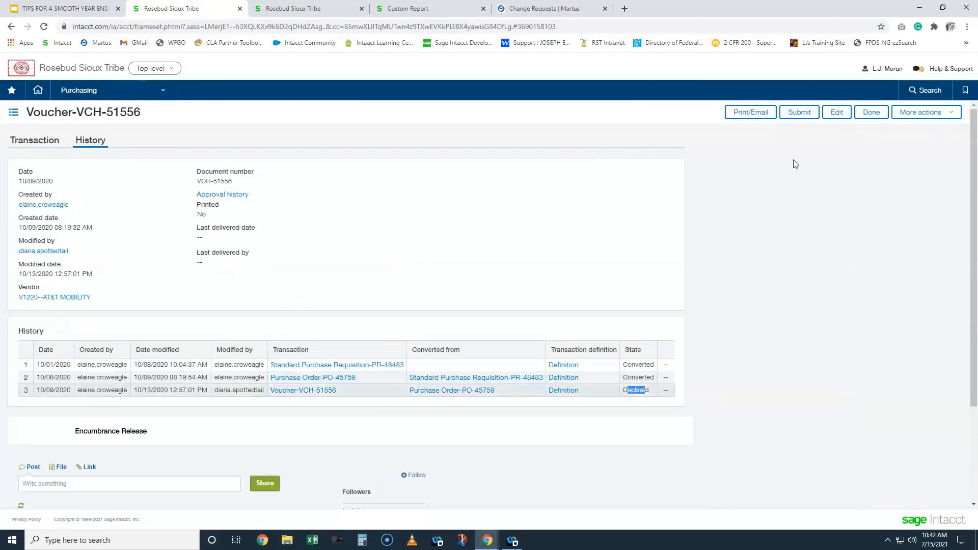
Step: Close the voucher's history and delete the declined AT&T MOBILITY voucher from the Vouchers - Declined list
click(871, 113)
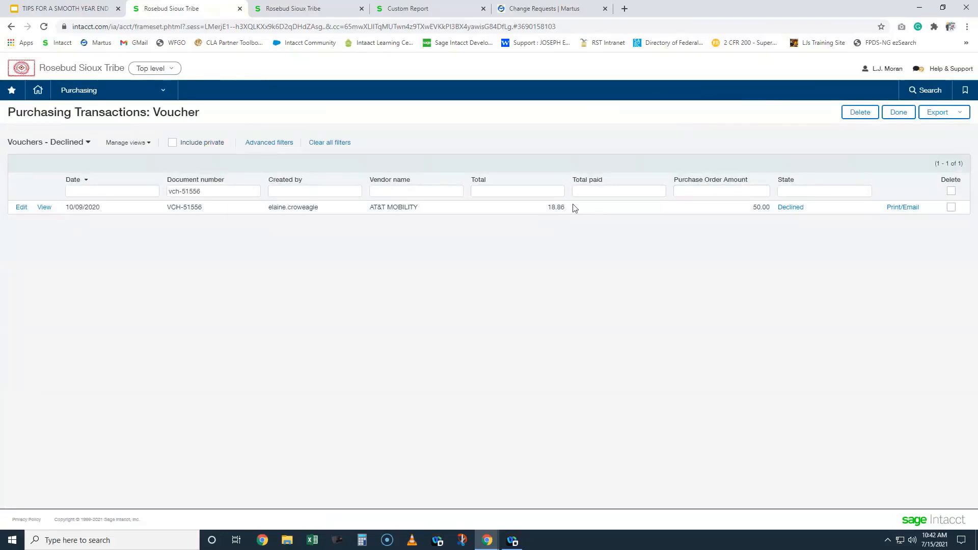
drag(753, 206, 770, 206)
click(951, 207)
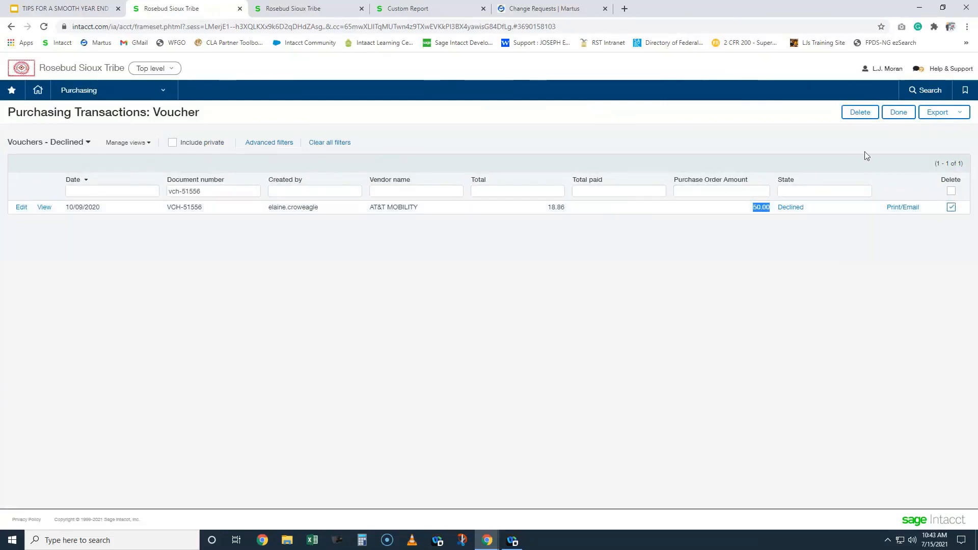
click(858, 112)
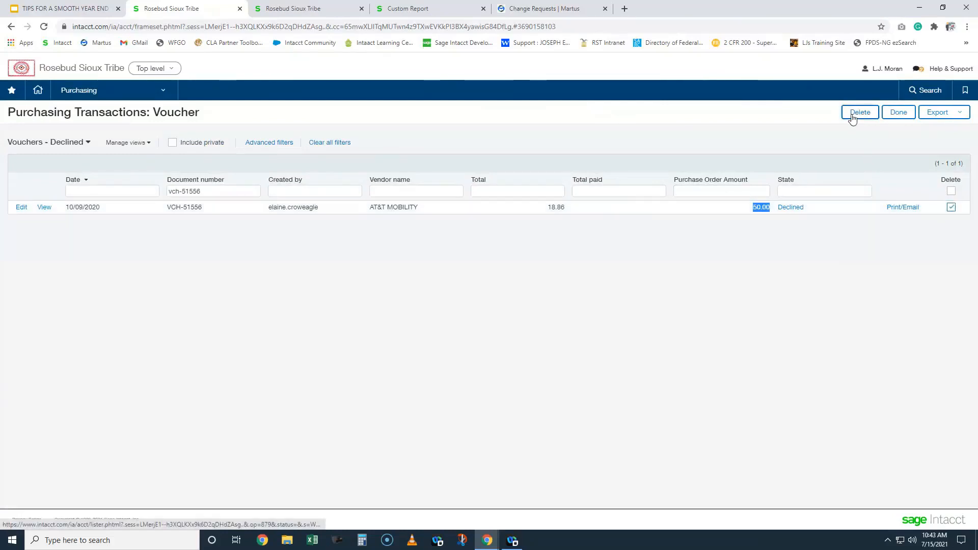
click(532, 94)
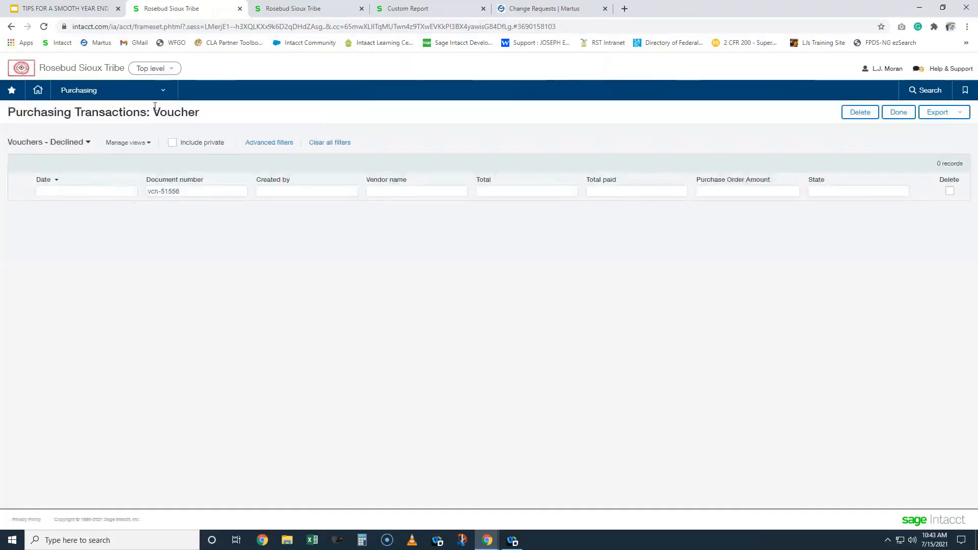
Step: Open the Purchase Order list and filter it by the document number of the deleted voucher's source purchase order
click(76, 90)
mouse_move(231, 207)
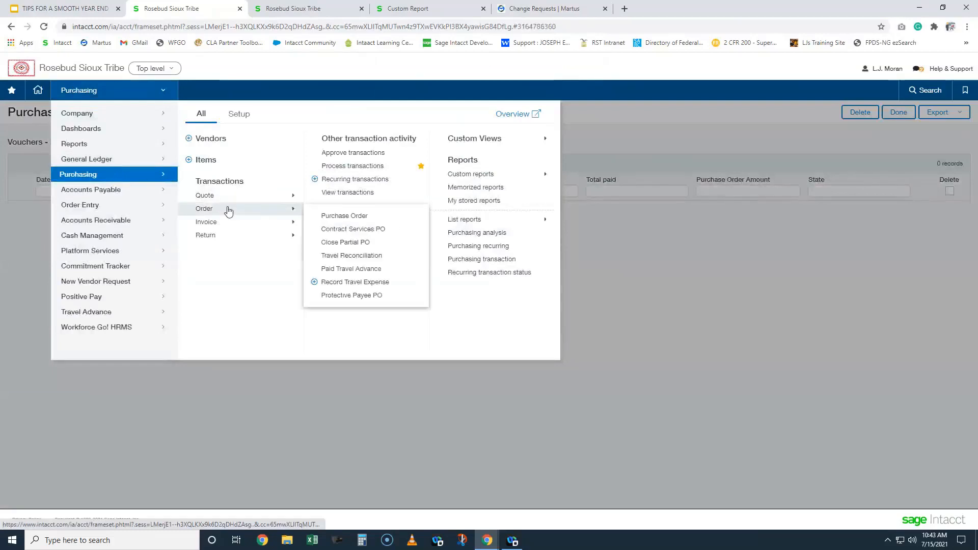
click(354, 217)
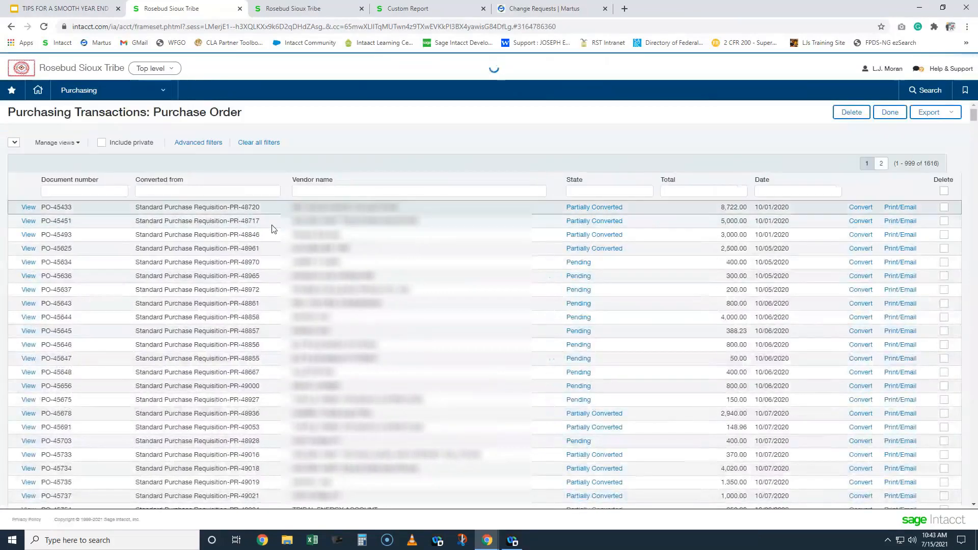
click(87, 192)
text(po-)
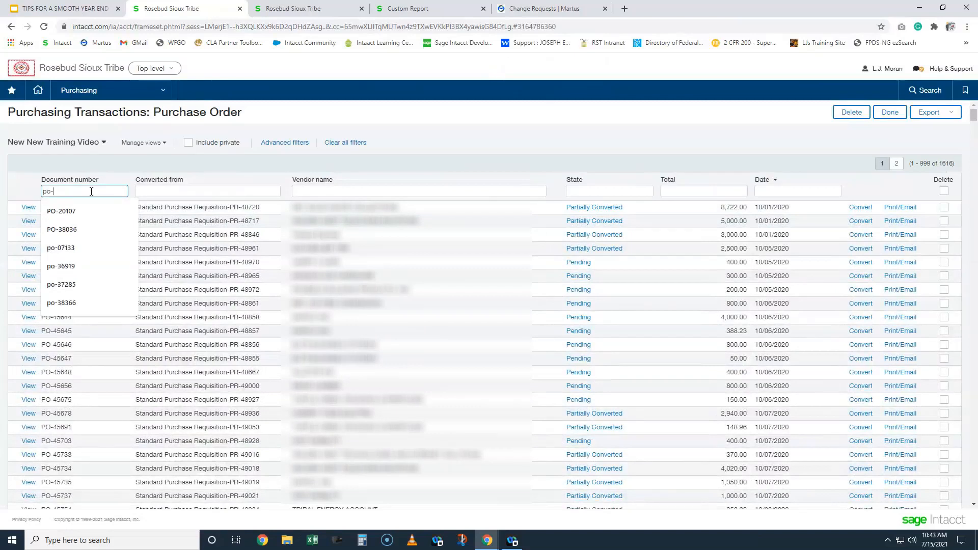
text(45759)
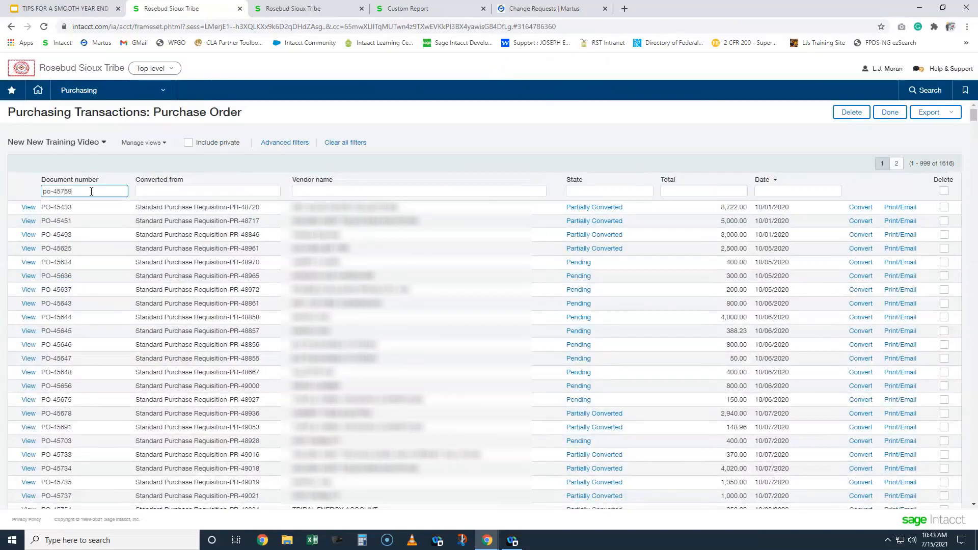
key(Return)
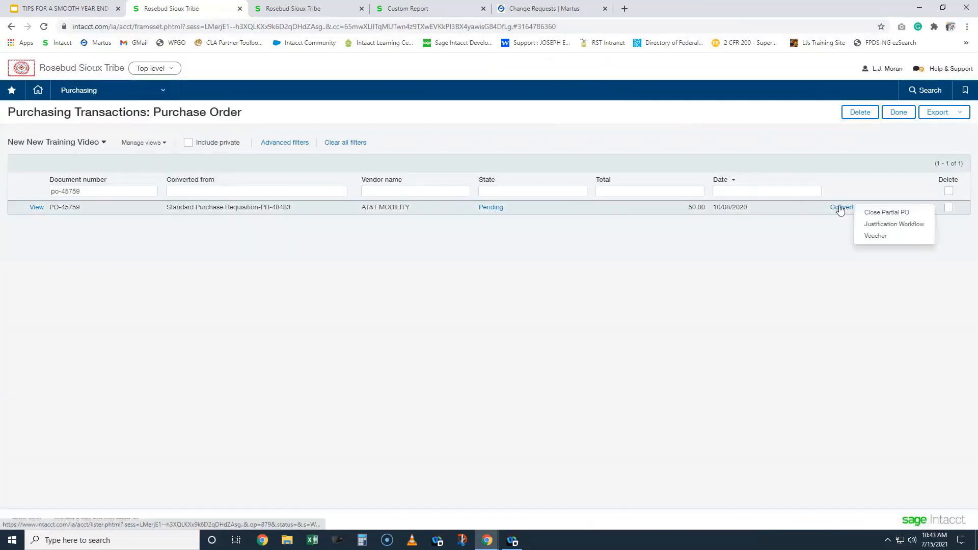
Step: Convert the AT&T MOBILITY purchase order to a Close Partial PO and post it, overriding the fiscal-year date warning
mouse_move(842, 210)
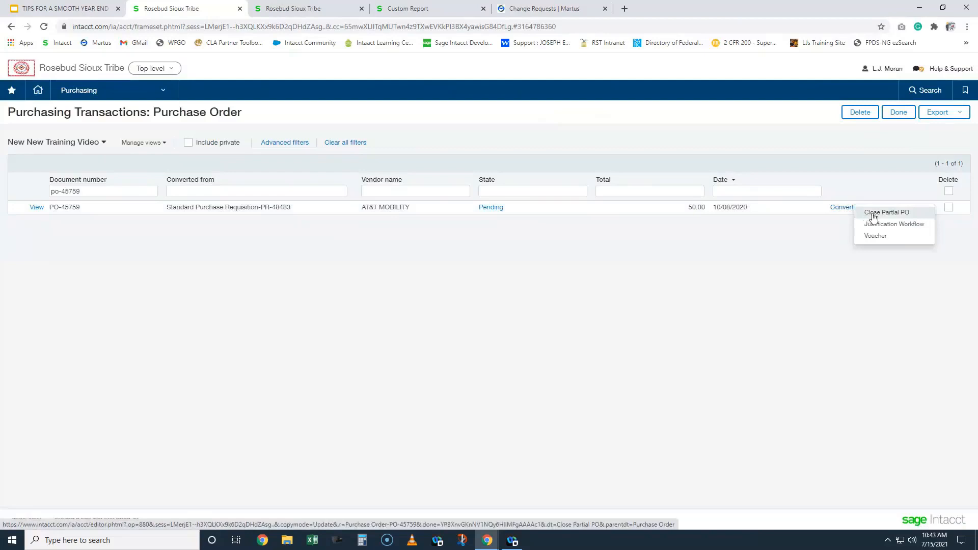
click(873, 216)
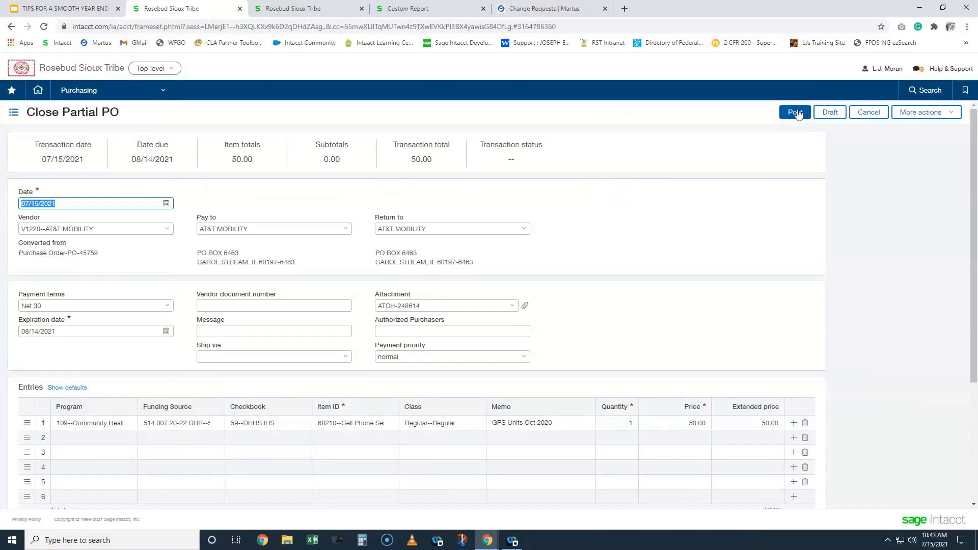
click(796, 113)
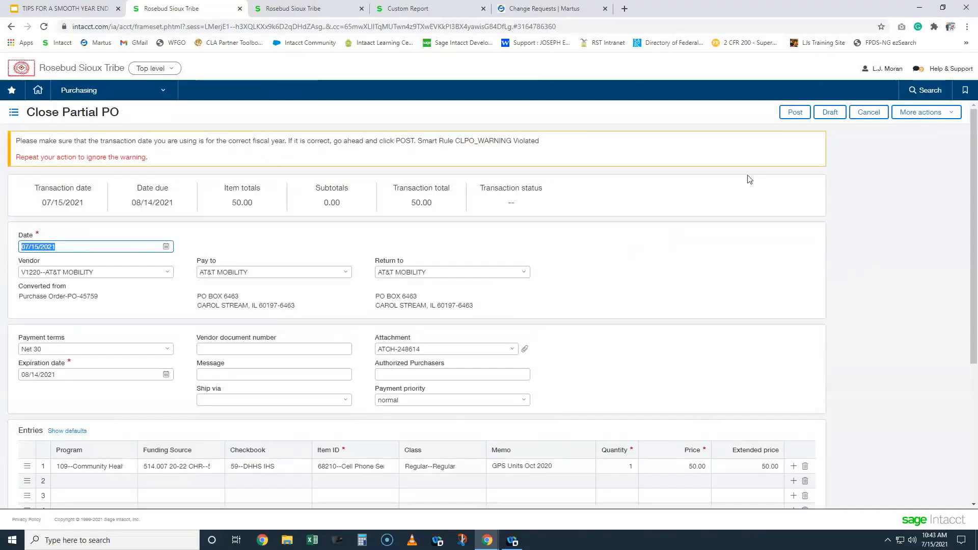
click(795, 113)
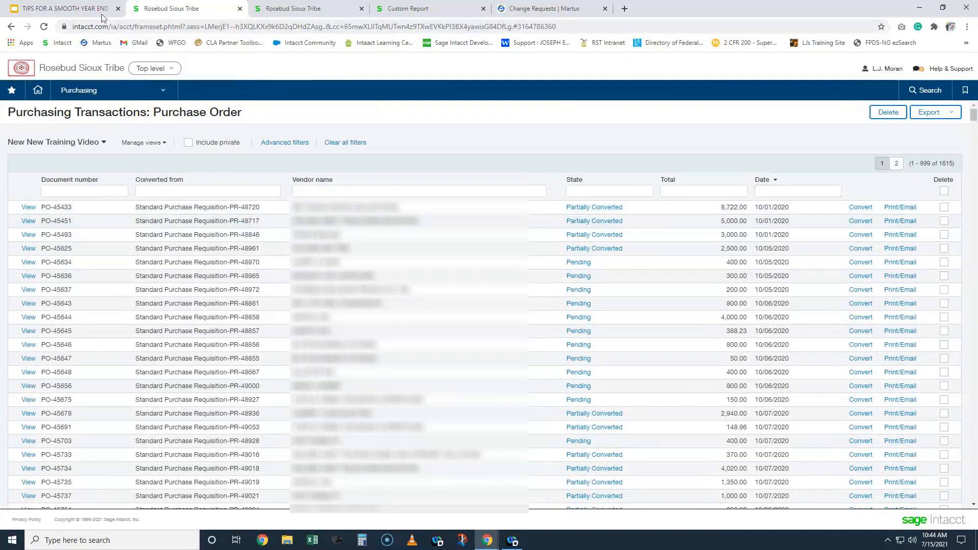
Step: Show the Paid Travel Advances slide in Google Slides, return to Sage Intacct and review the Paid Travel Advance list
click(53, 10)
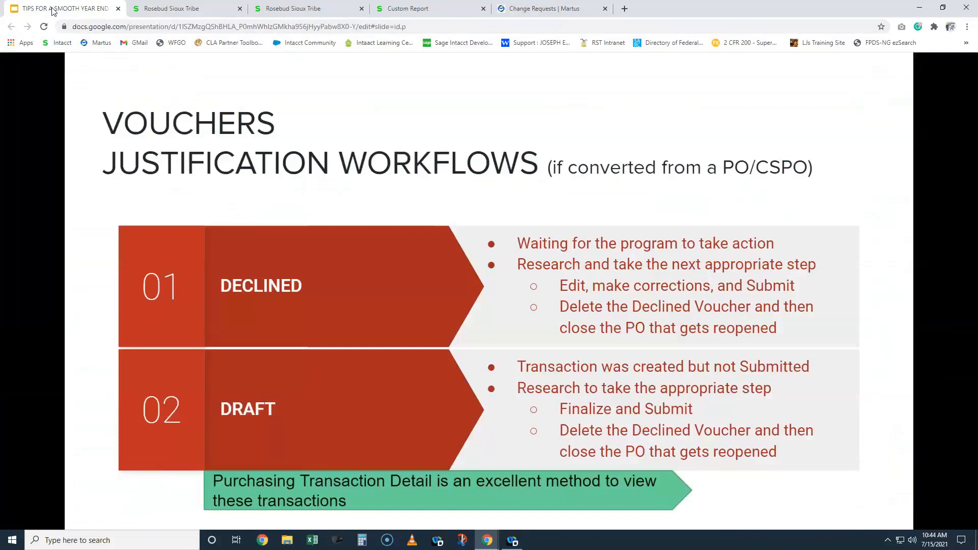
click(492, 198)
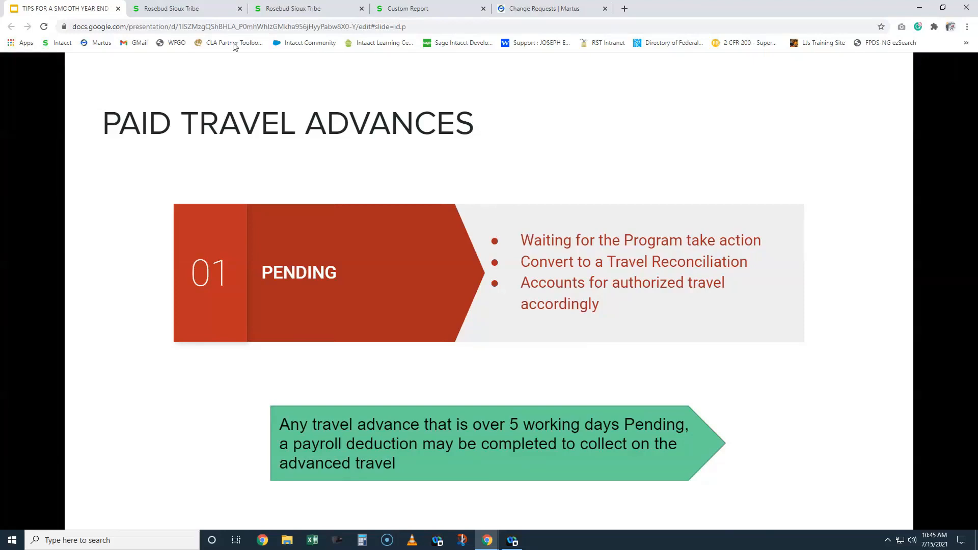
click(199, 8)
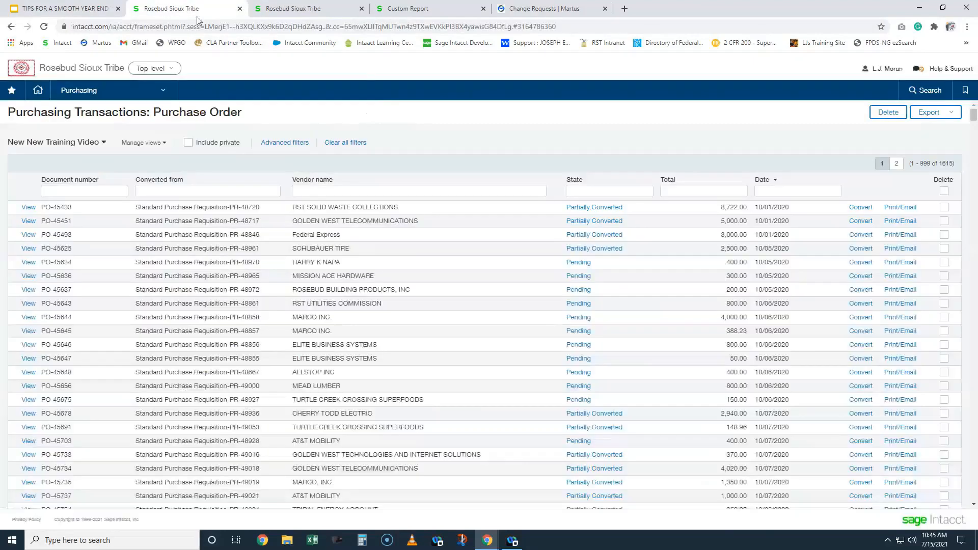
click(112, 90)
mouse_move(209, 209)
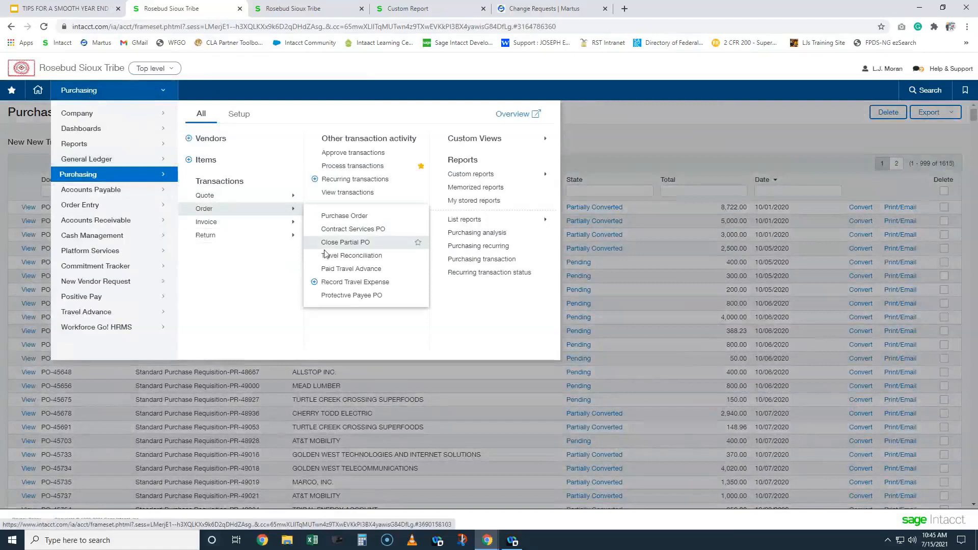
click(339, 269)
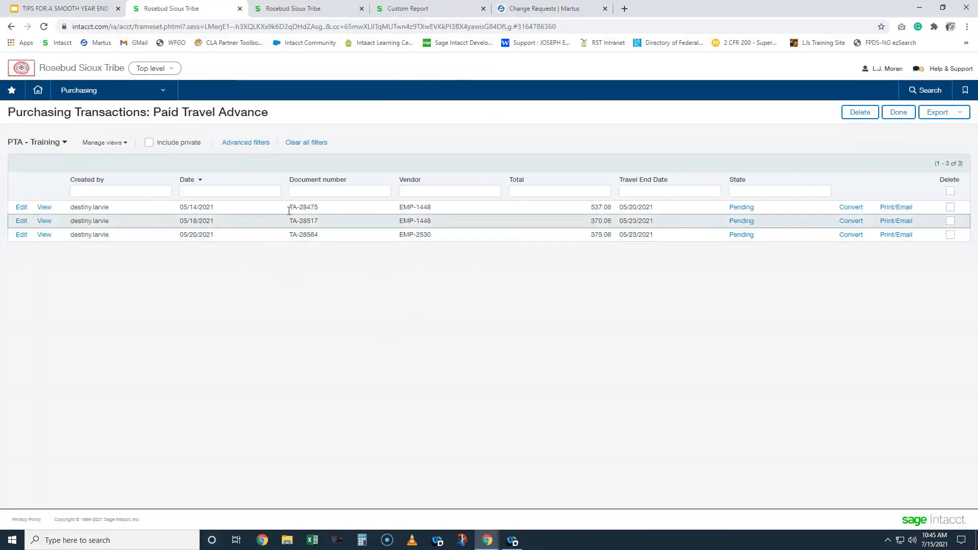
drag(432, 221, 404, 208)
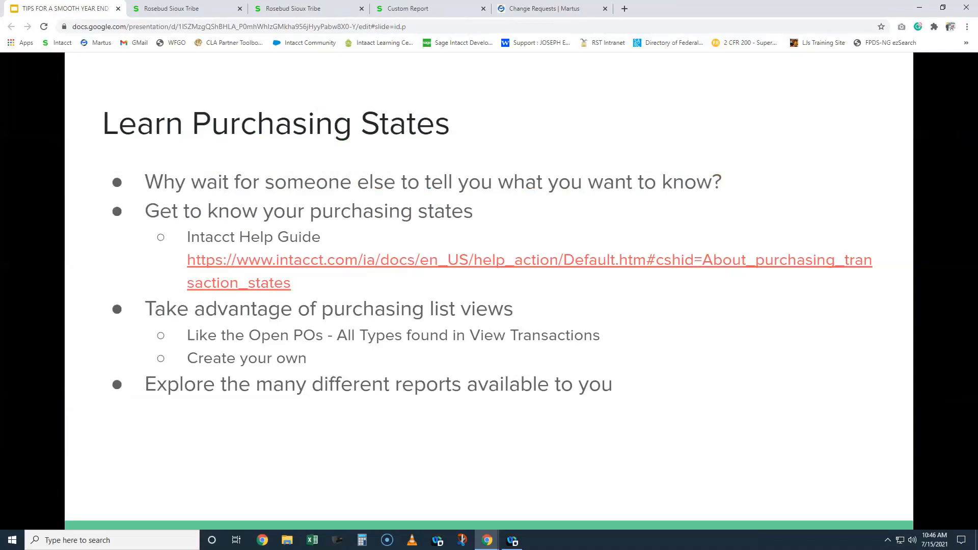
Step: Open the Purchasing Transaction Detail report in Sage Intacct's Reports Center and review its filters and available transaction states
click(314, 11)
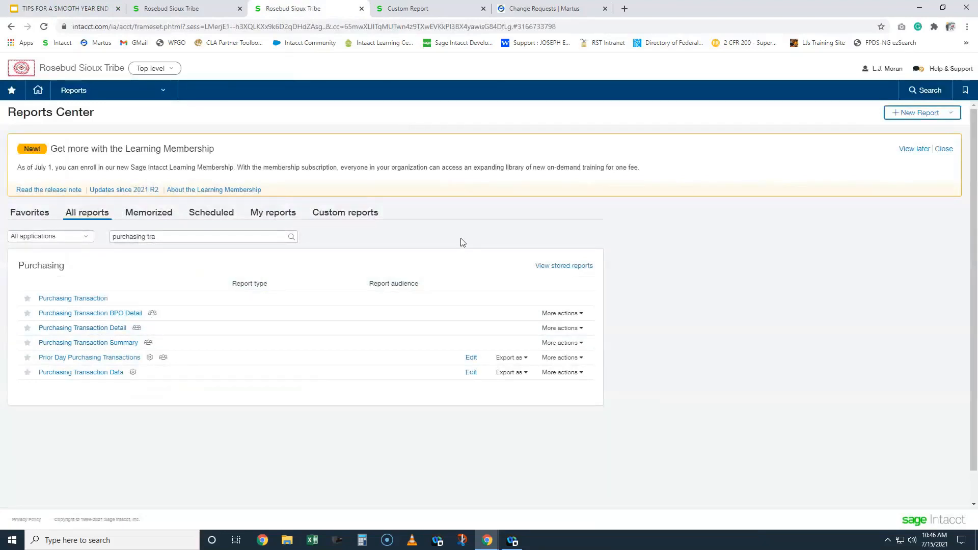
click(82, 329)
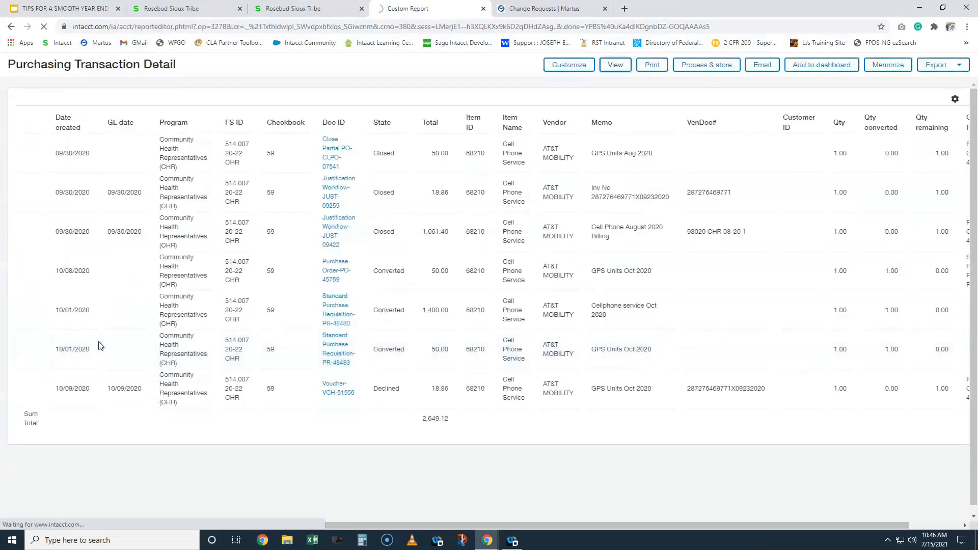
click(557, 65)
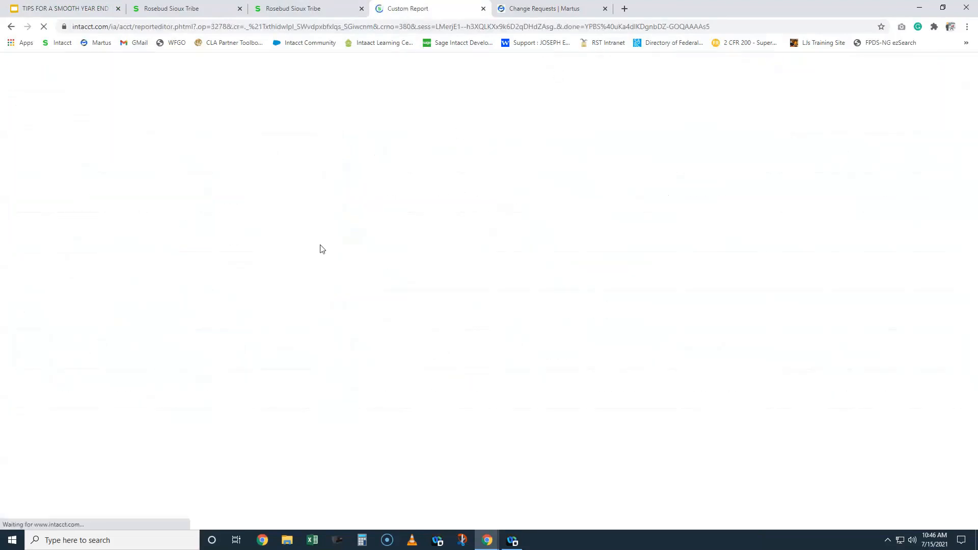
scroll(316, 356, down, 3)
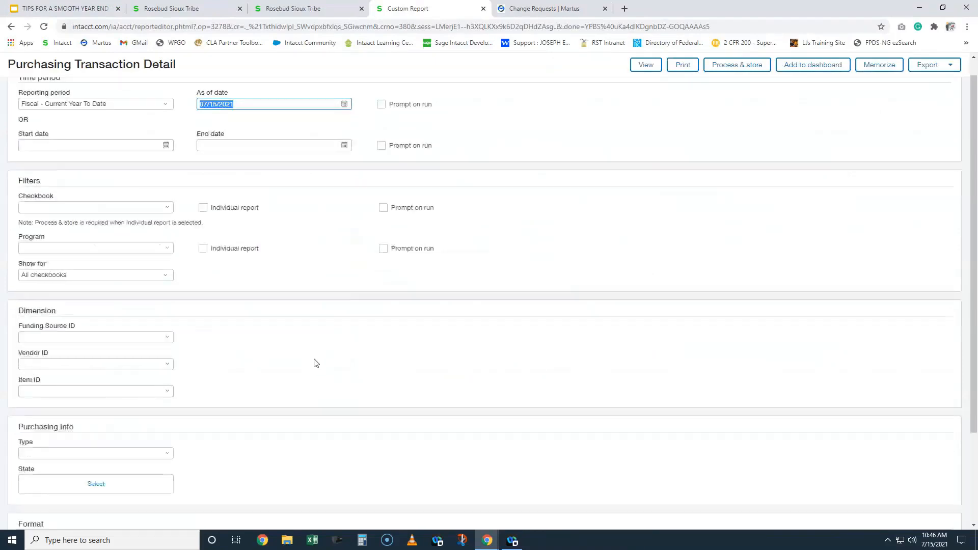
click(96, 366)
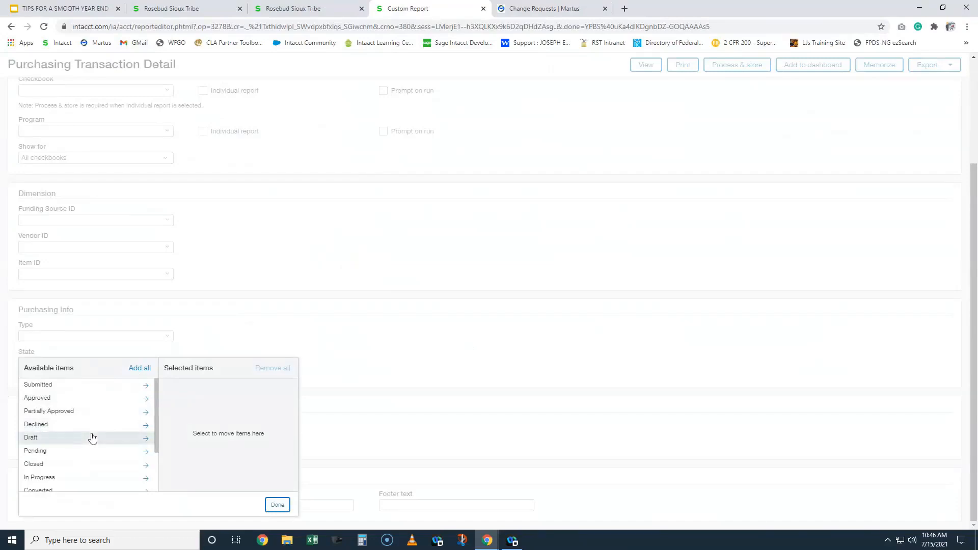
click(498, 366)
Step: Switch to the Google Slides presentation, preview the Encumbrance Reports slide and go back to Learn Purchasing States
click(41, 12)
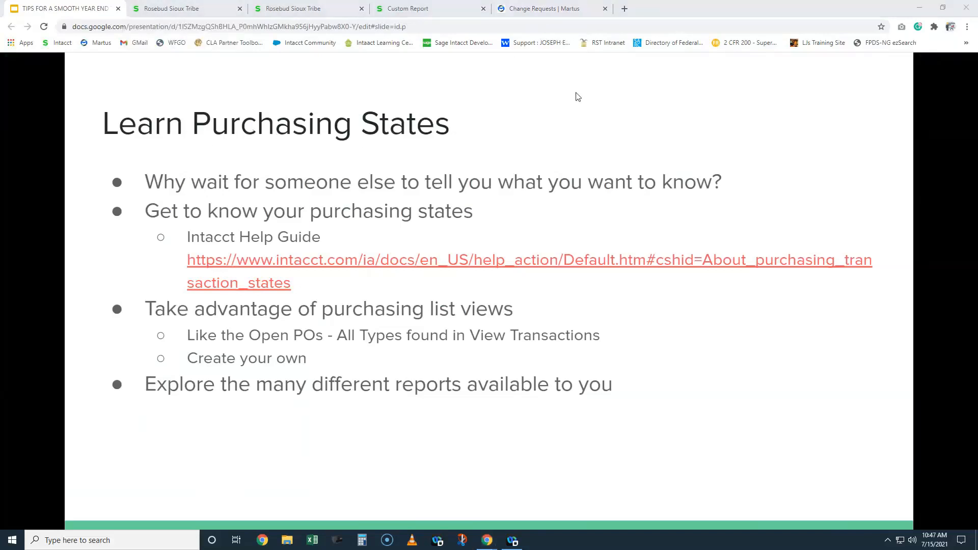
click(496, 132)
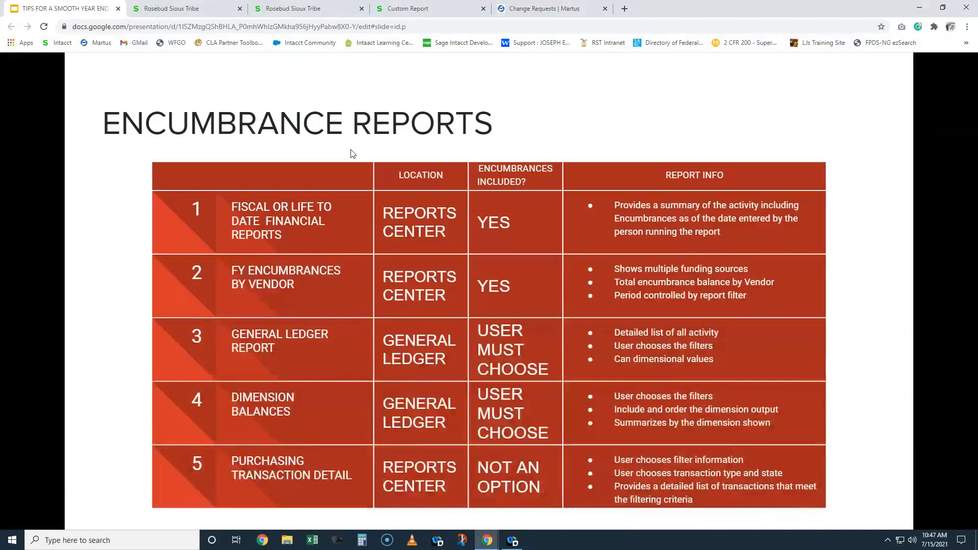
key(Left)
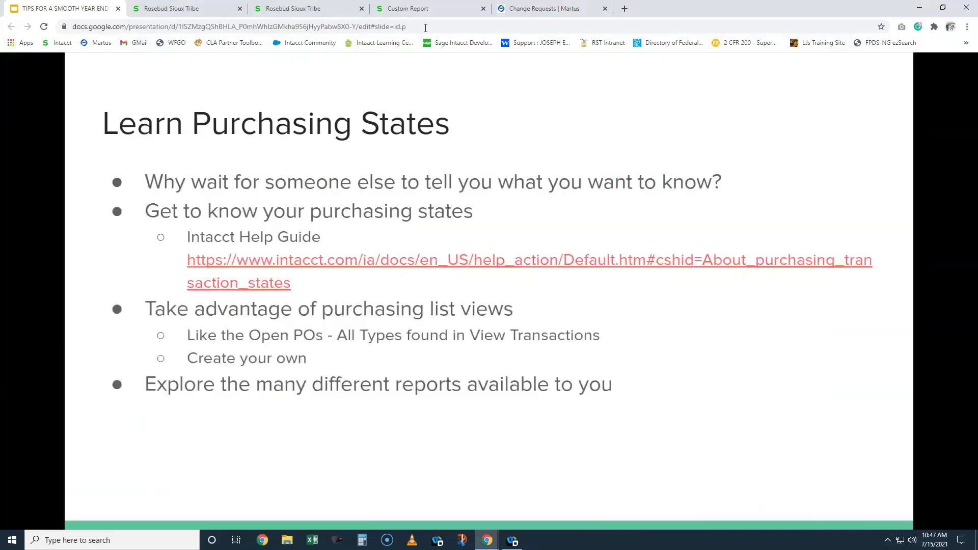
Step: Open the training website ljstraining.info and show its list of Intacct topics
click(509, 10)
click(475, 26)
text(ljstraining.info)
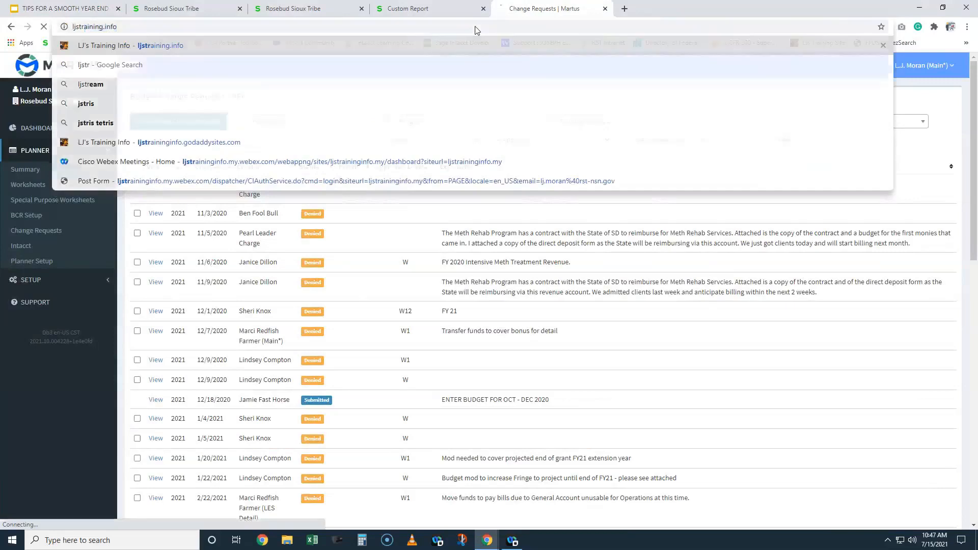
click(619, 142)
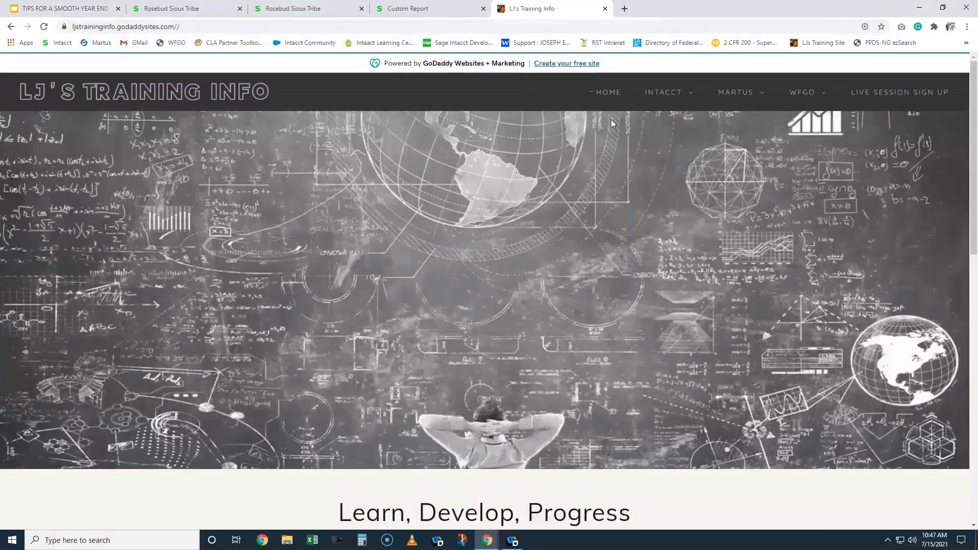
click(674, 94)
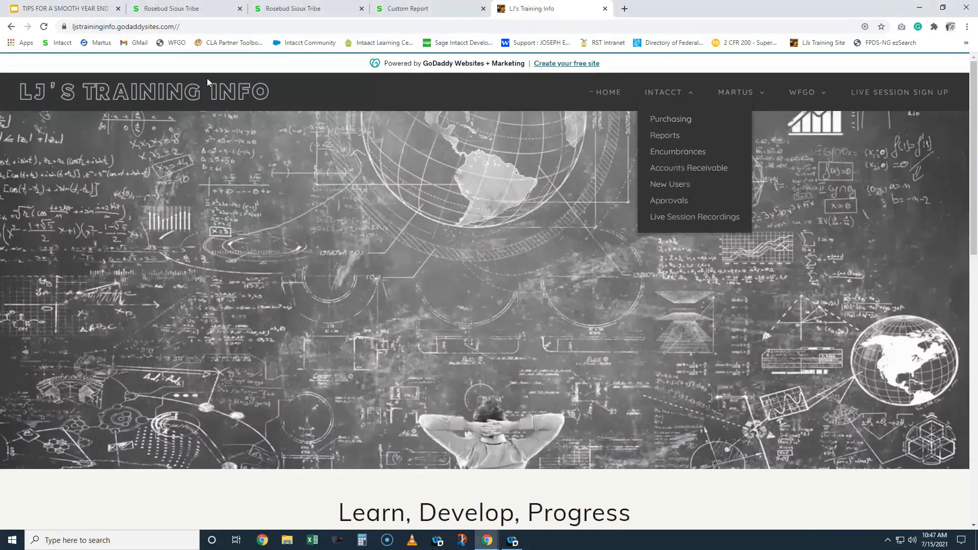
Step: Open the Help Center from Sage Intacct, search for "purchasing state" and open the Purchasing transaction states article
click(60, 9)
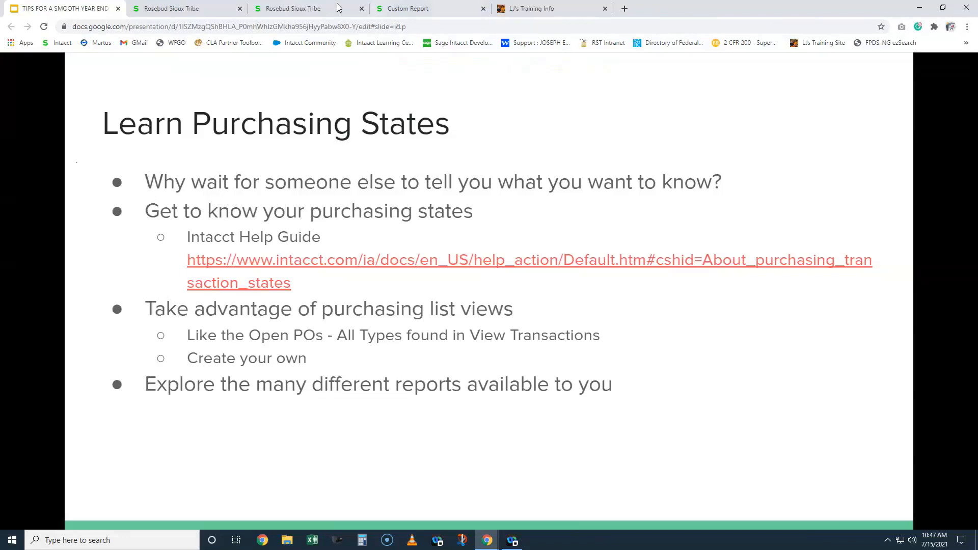
click(313, 8)
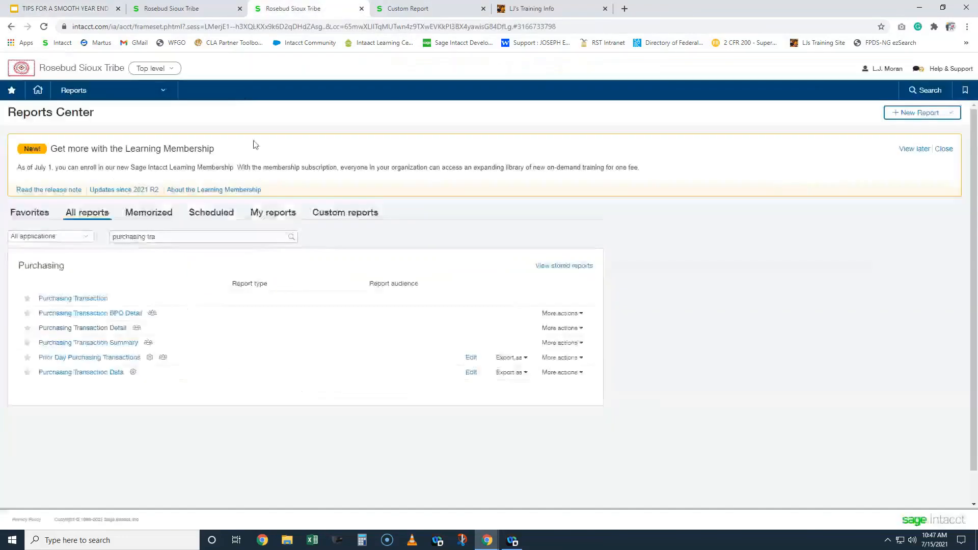
click(947, 71)
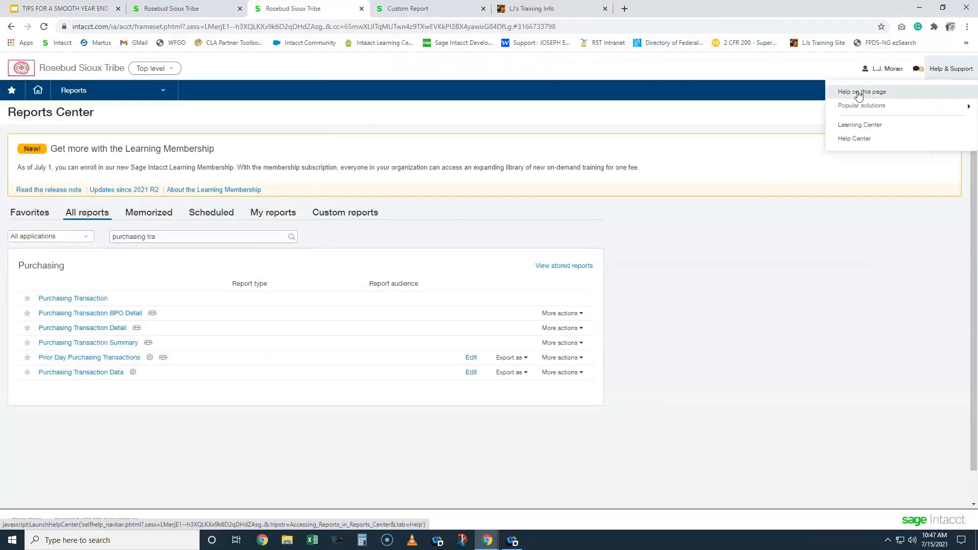
click(857, 144)
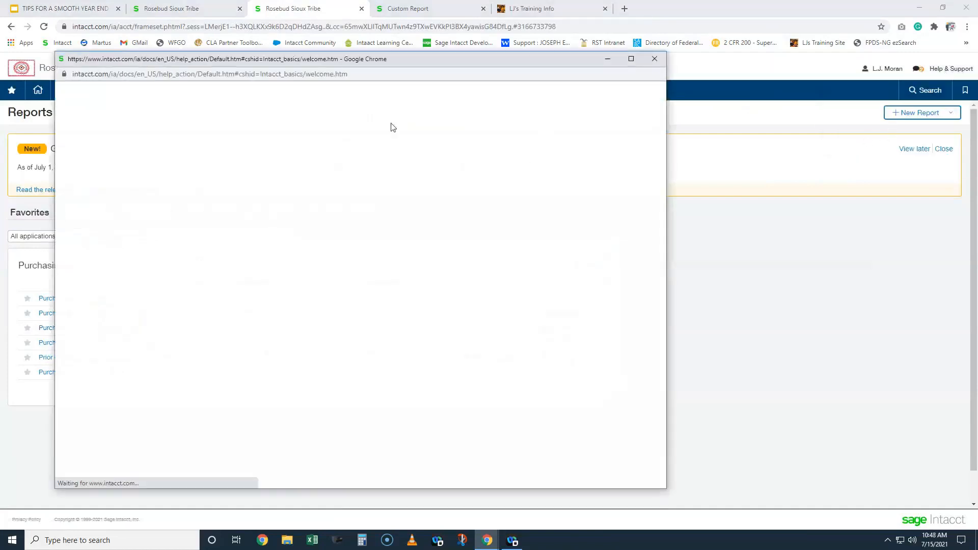
text(purchasing state)
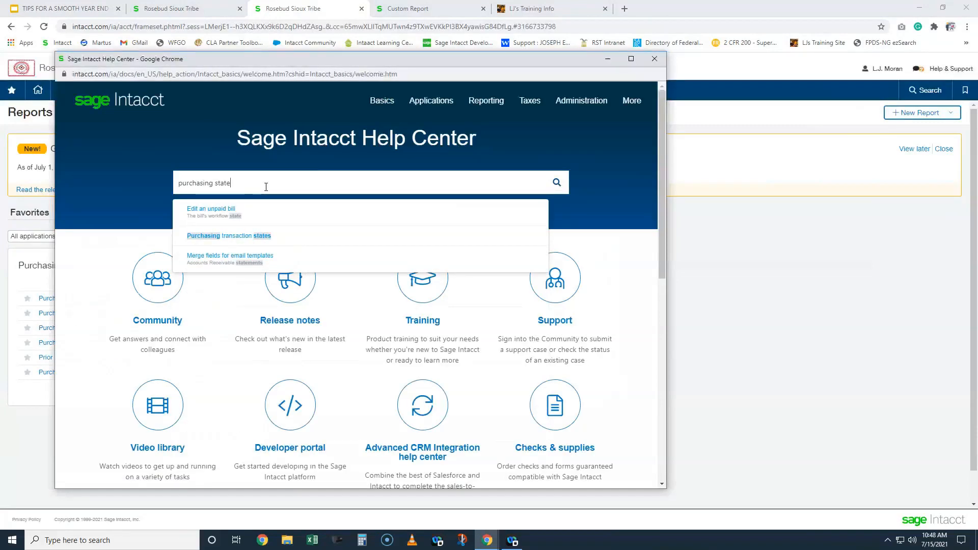
click(237, 236)
Step: Review the status descriptions in the Purchasing transaction states article, close the help window and return to the Google Slides presentation
scroll(393, 309, down, 1)
scroll(393, 308, down, 2)
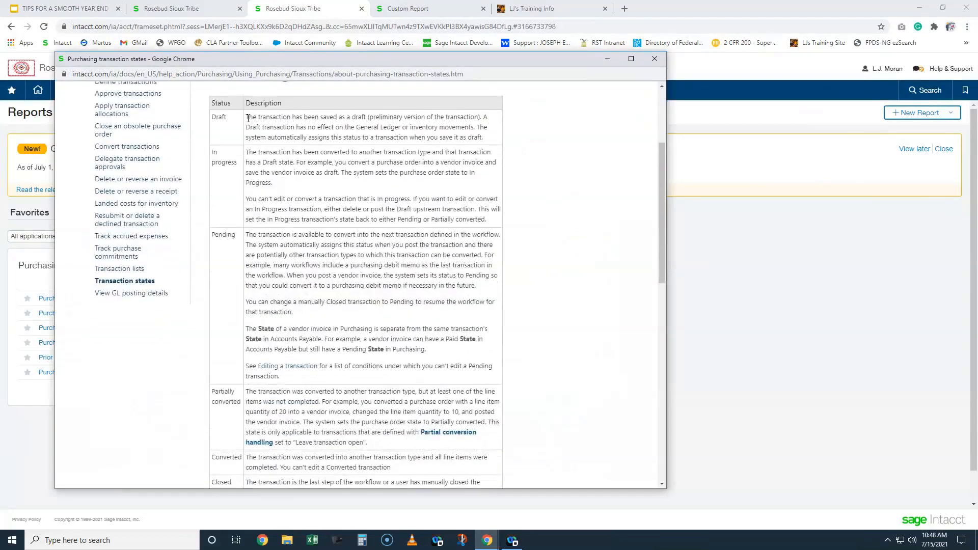
drag(258, 118, 303, 128)
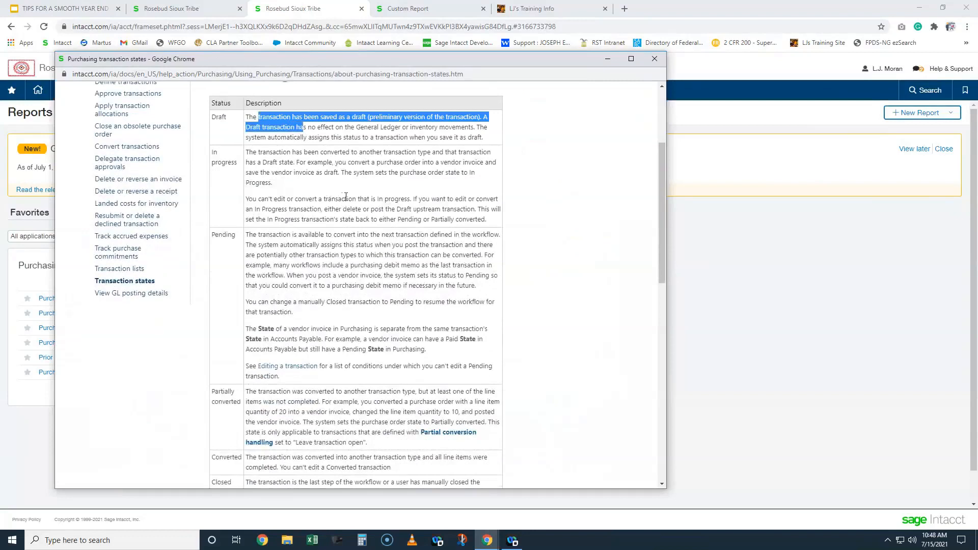
scroll(365, 254, up, 3)
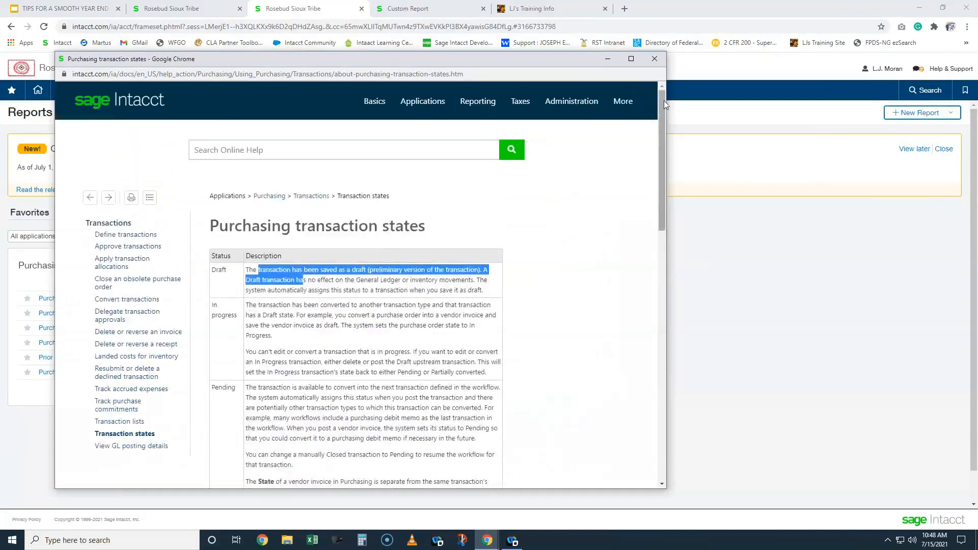
click(654, 58)
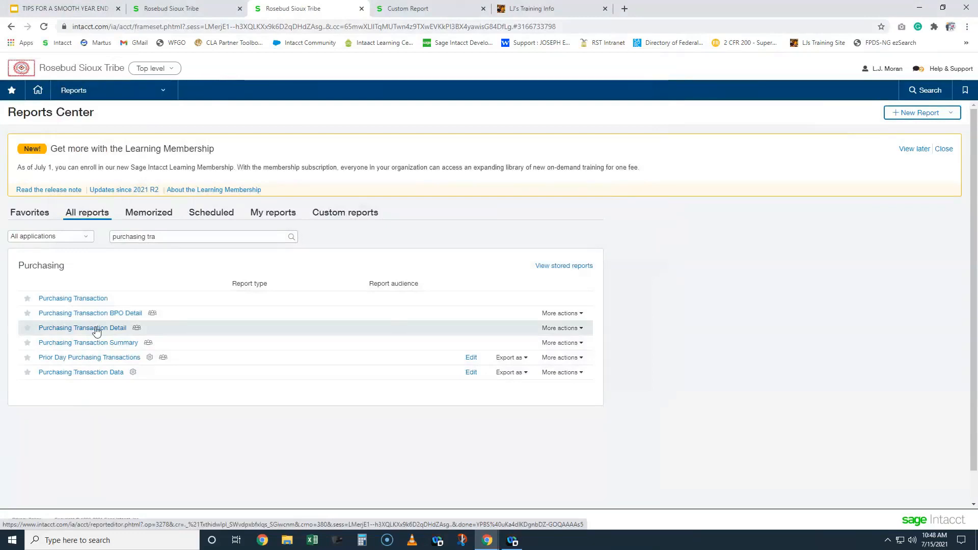
click(72, 11)
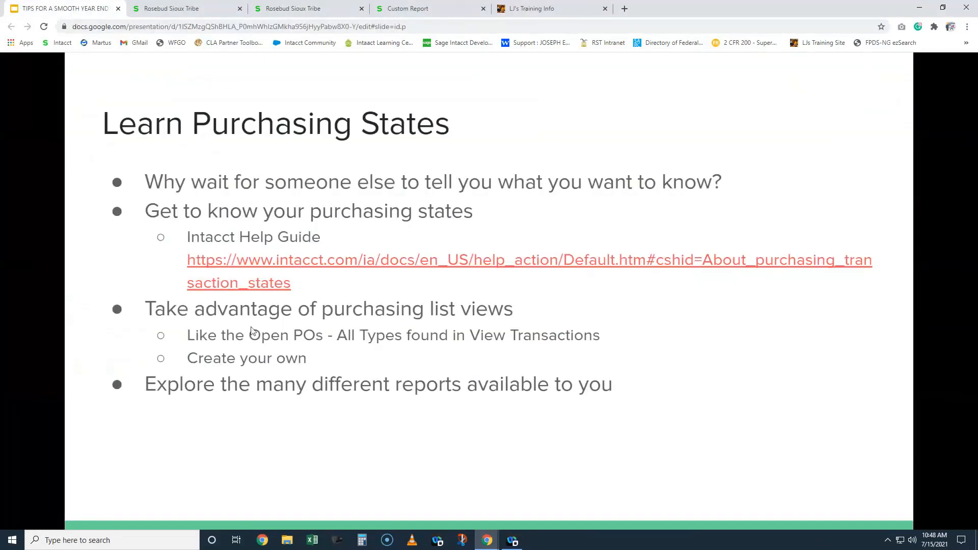